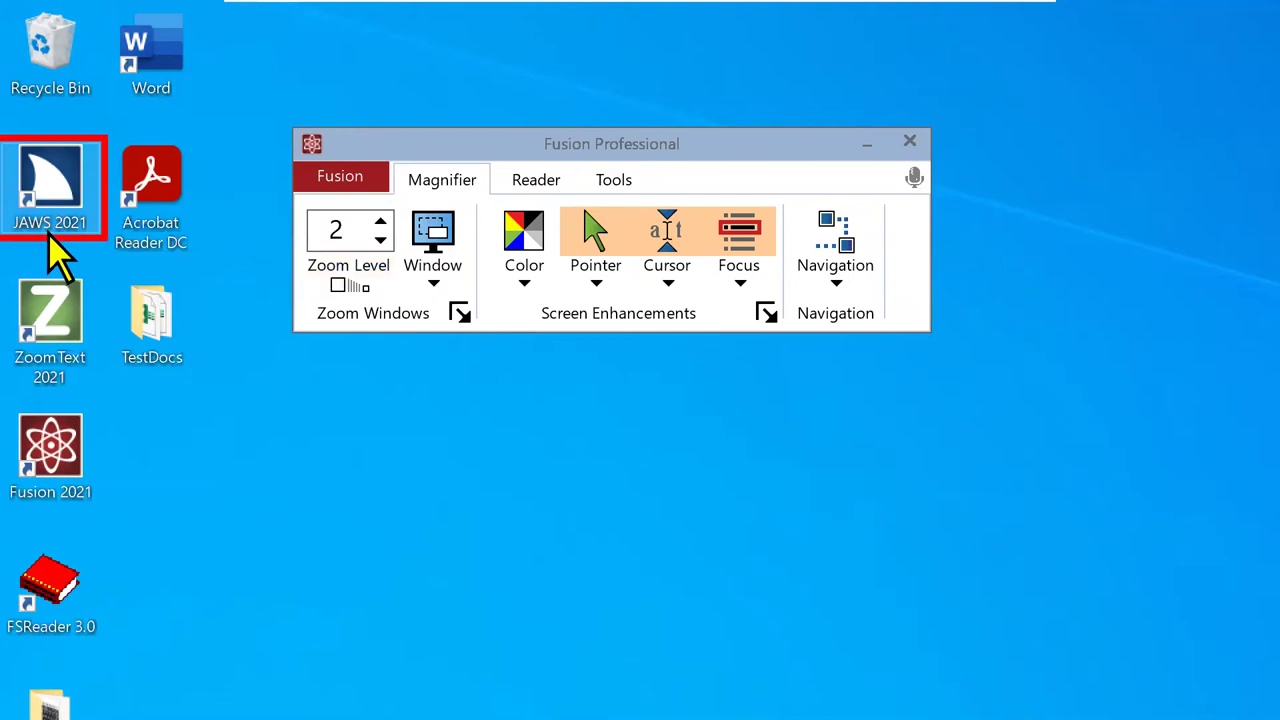
# Select the ZoomText 2021 and Fusion 2021 desktop shortcuts, then drag the Fusion window down and right
pyautogui.click(60, 337)
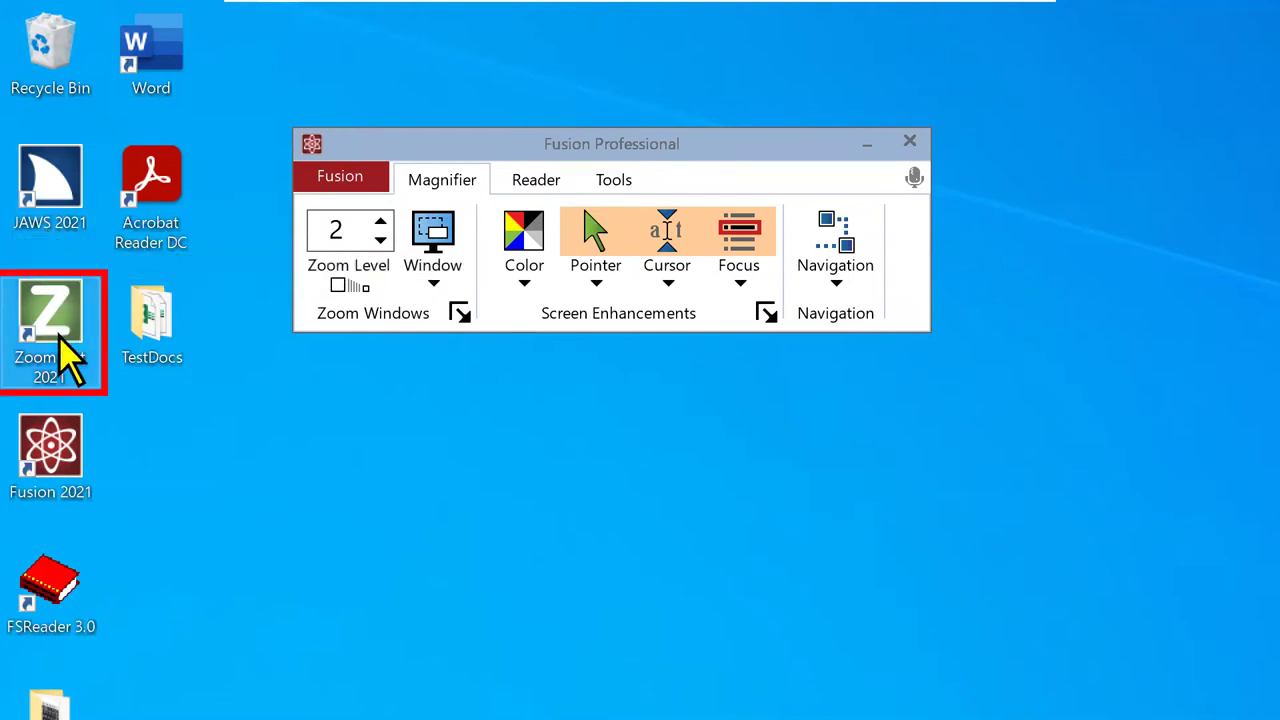
pyautogui.click(66, 490)
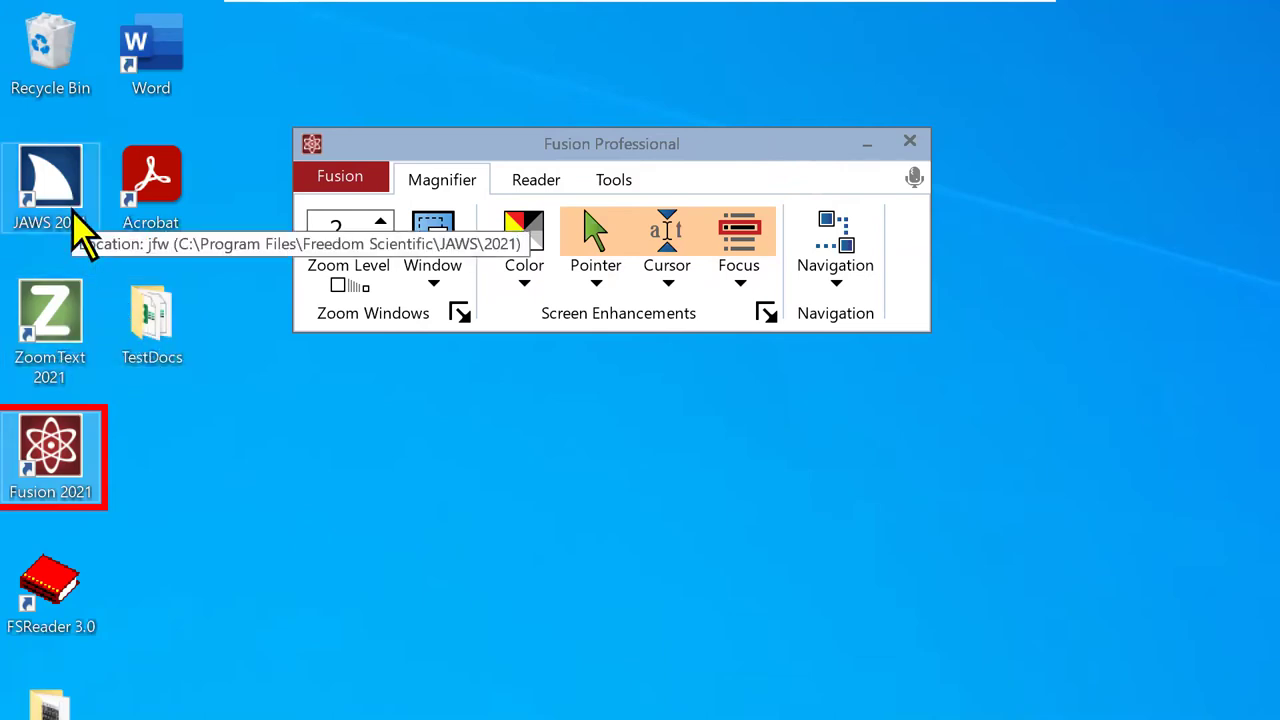
pyautogui.click(552, 143)
pyautogui.moveTo(552, 143); pyautogui.dragTo(579, 184)
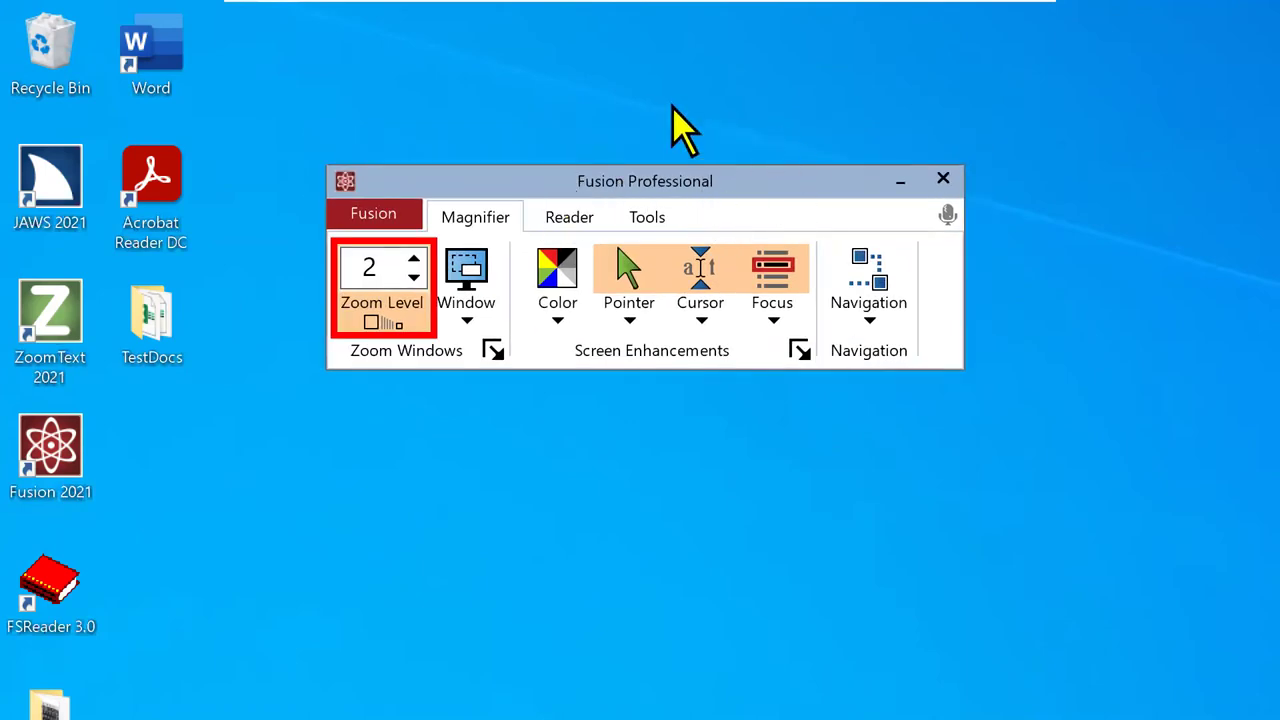
# Drag the Fusion toolbar to a new desktop position, check the system tray, and return to the Magnifier tab
pyautogui.click(362, 221)
pyautogui.press('Escape')
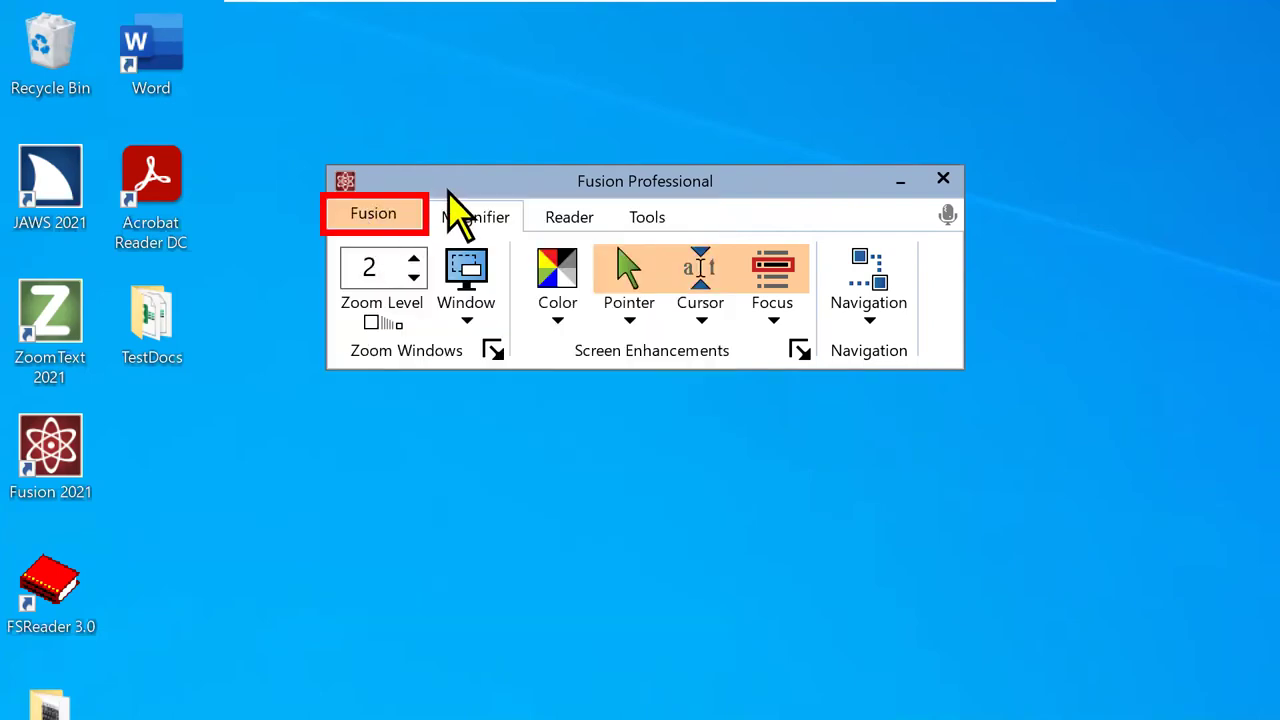
pyautogui.moveTo(481, 190); pyautogui.dragTo(632, 191)
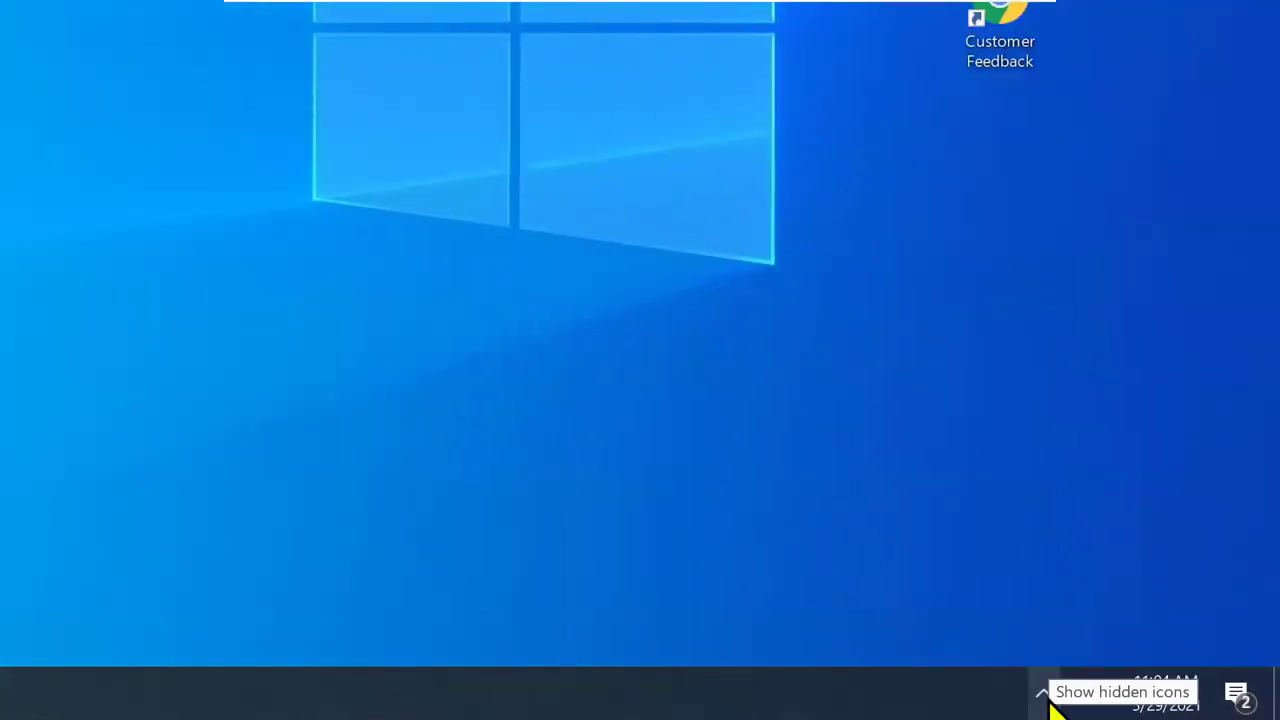
pyautogui.click(1042, 708)
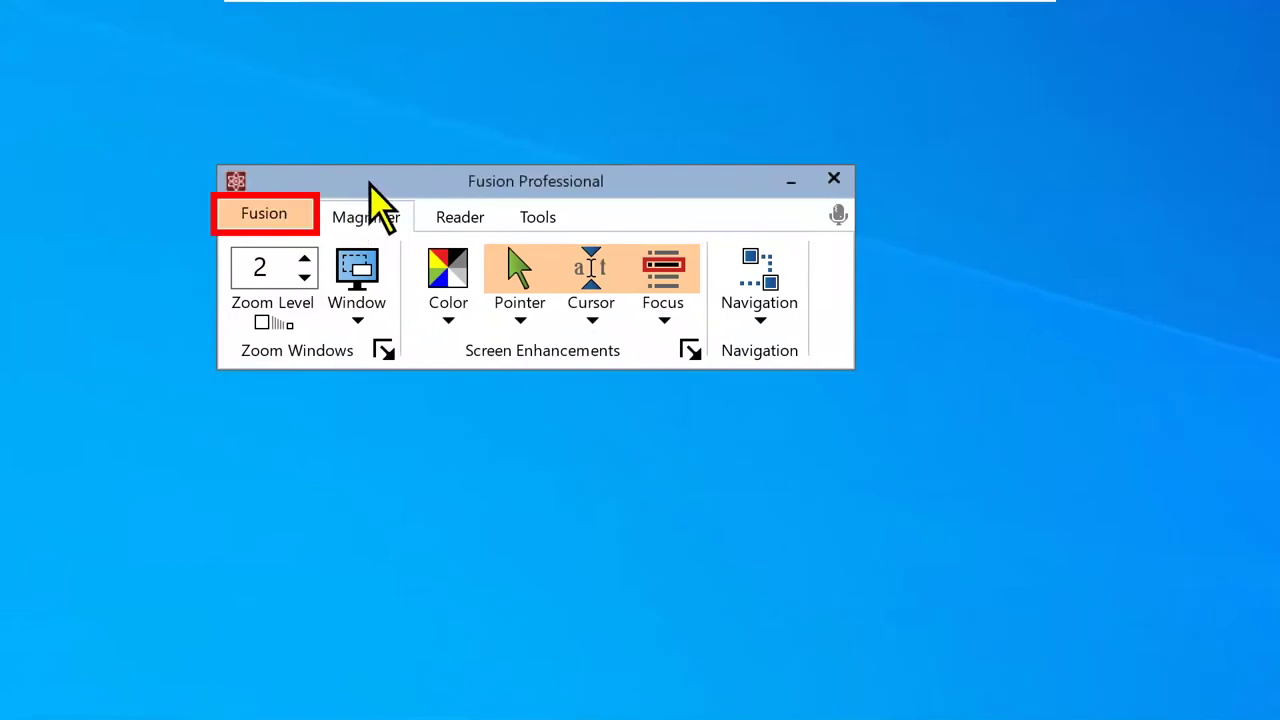
pyautogui.moveTo(321, 183); pyautogui.dragTo(381, 184)
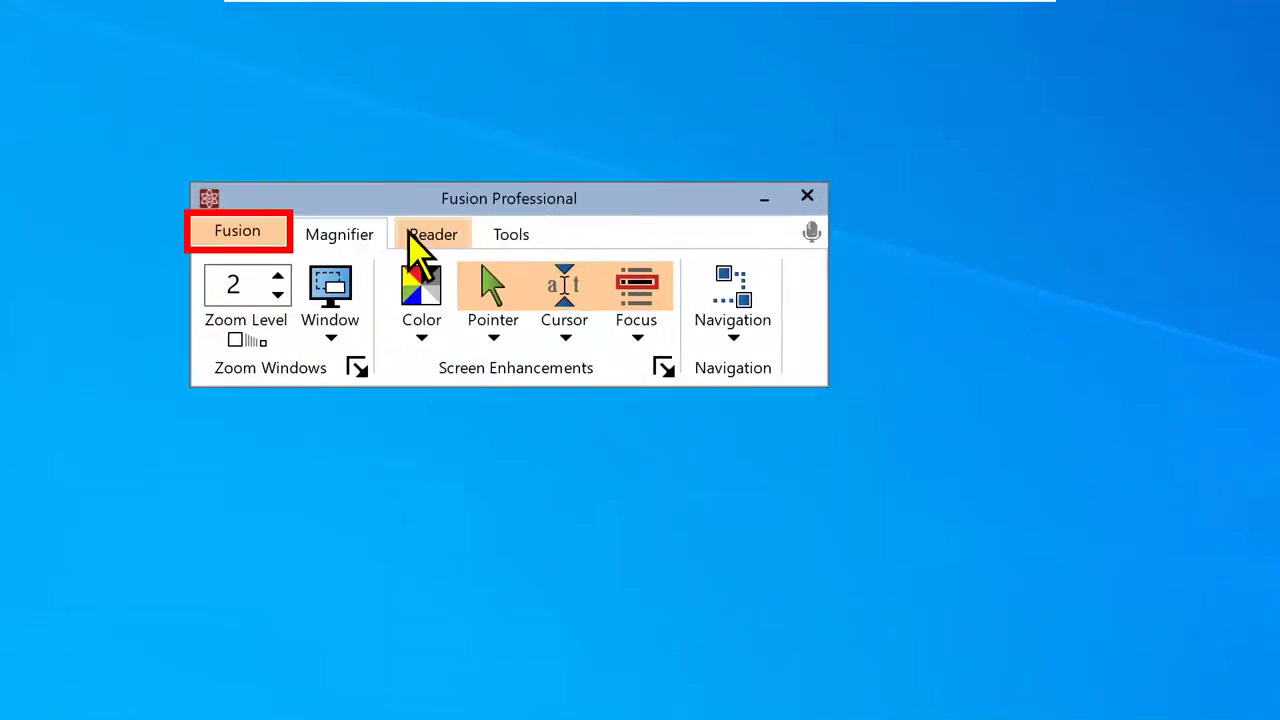
pyautogui.click(448, 240)
pyautogui.click(362, 237)
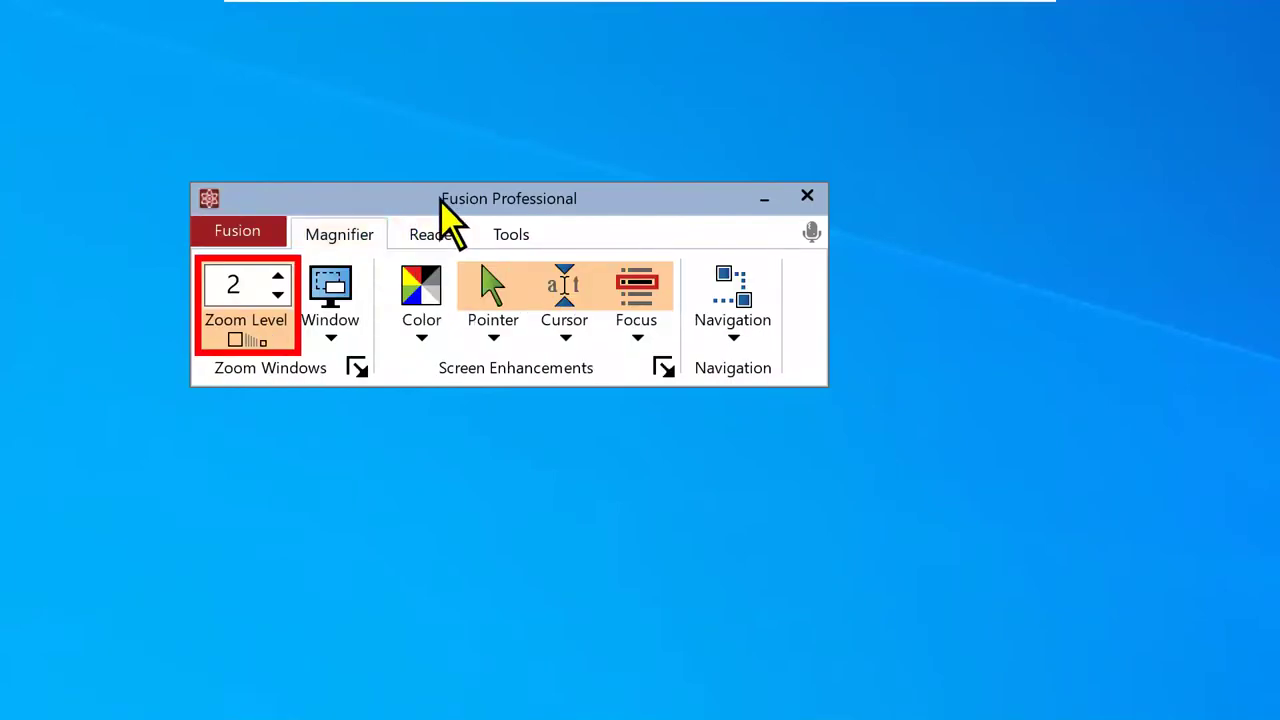
pyautogui.click(279, 293)
pyautogui.click(315, 250)
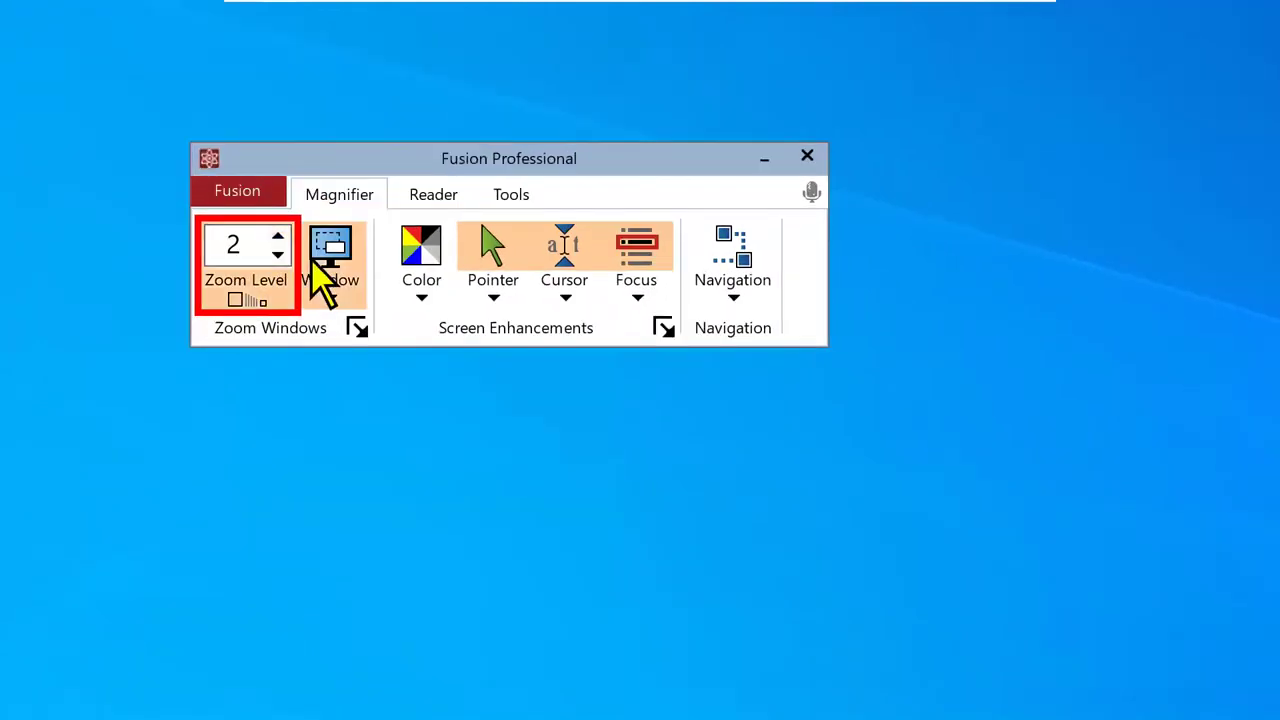
pyautogui.click(279, 256)
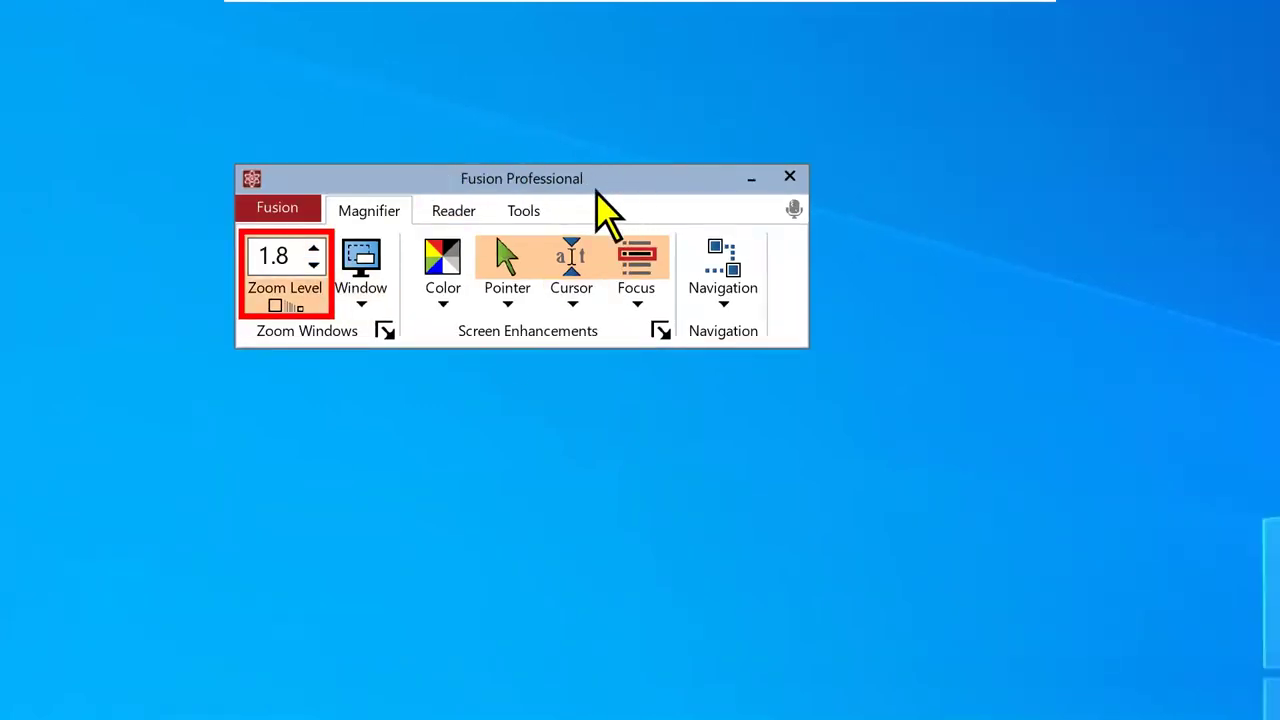
pyautogui.click(318, 249)
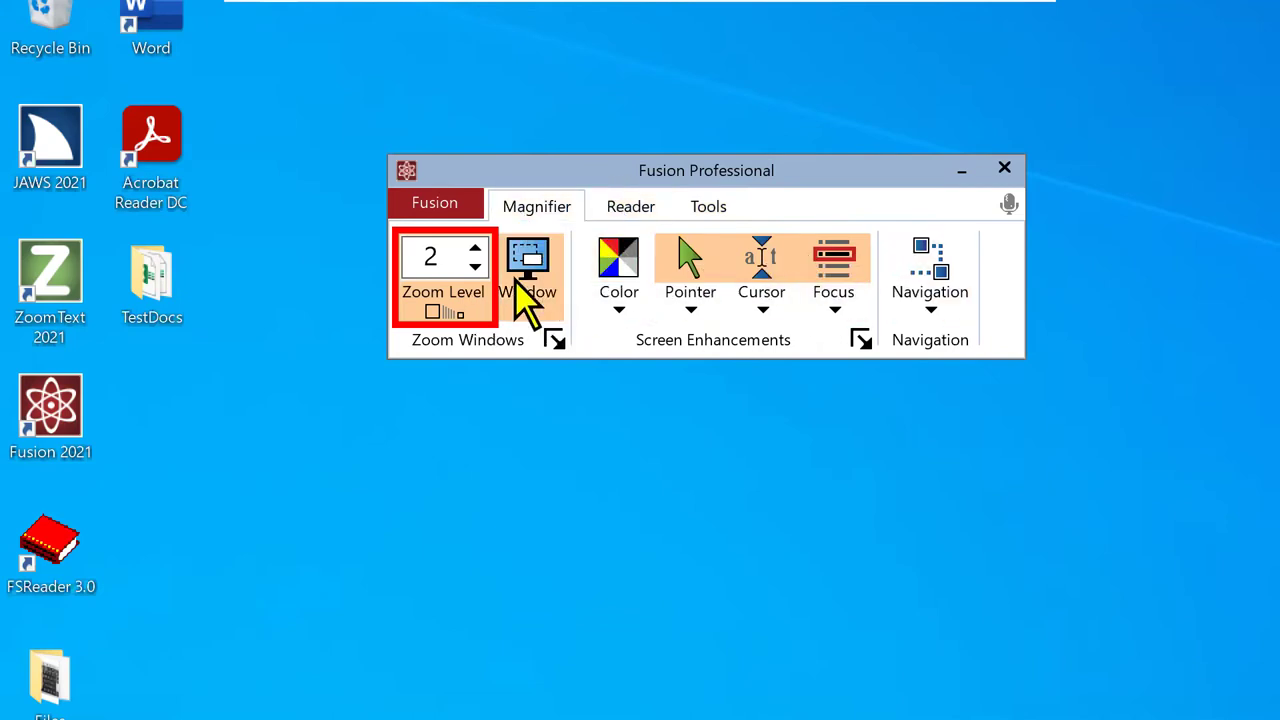
# Try the Color enhancement, toggle the enlarged Pointer off and on, then switch to the Reader tab
pyautogui.click(623, 275)
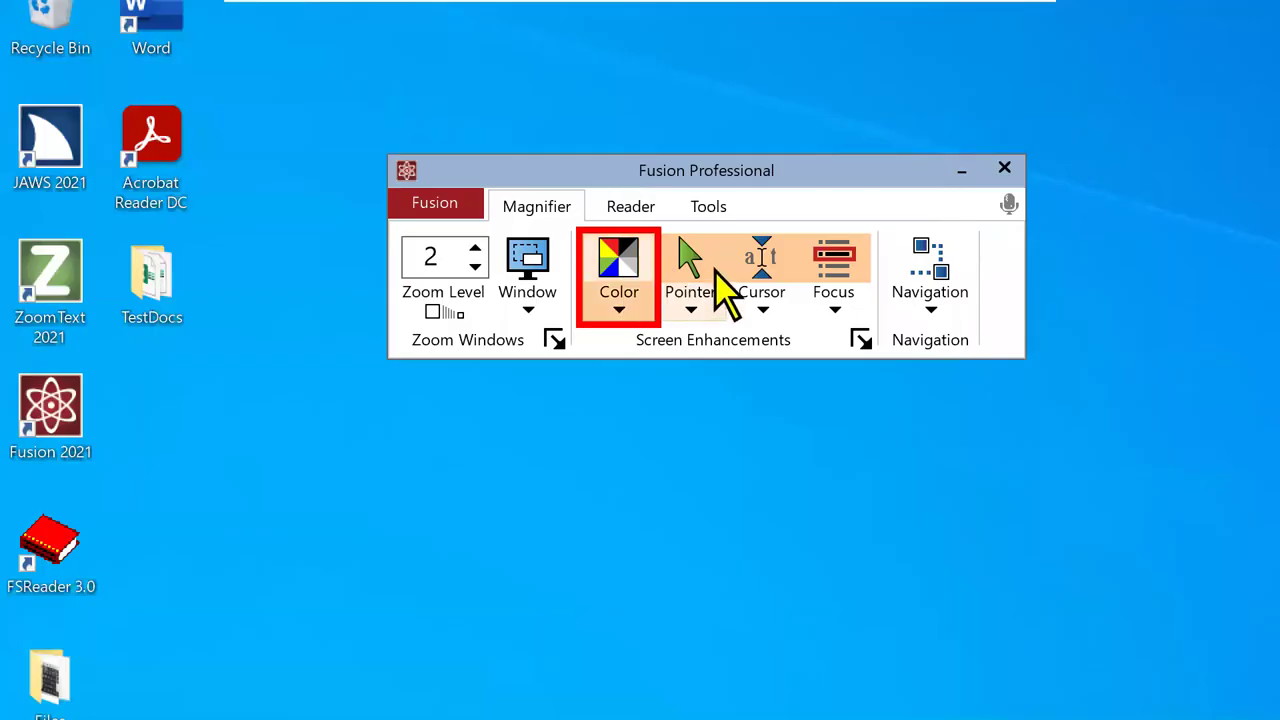
pyautogui.click(694, 264)
pyautogui.click(698, 263)
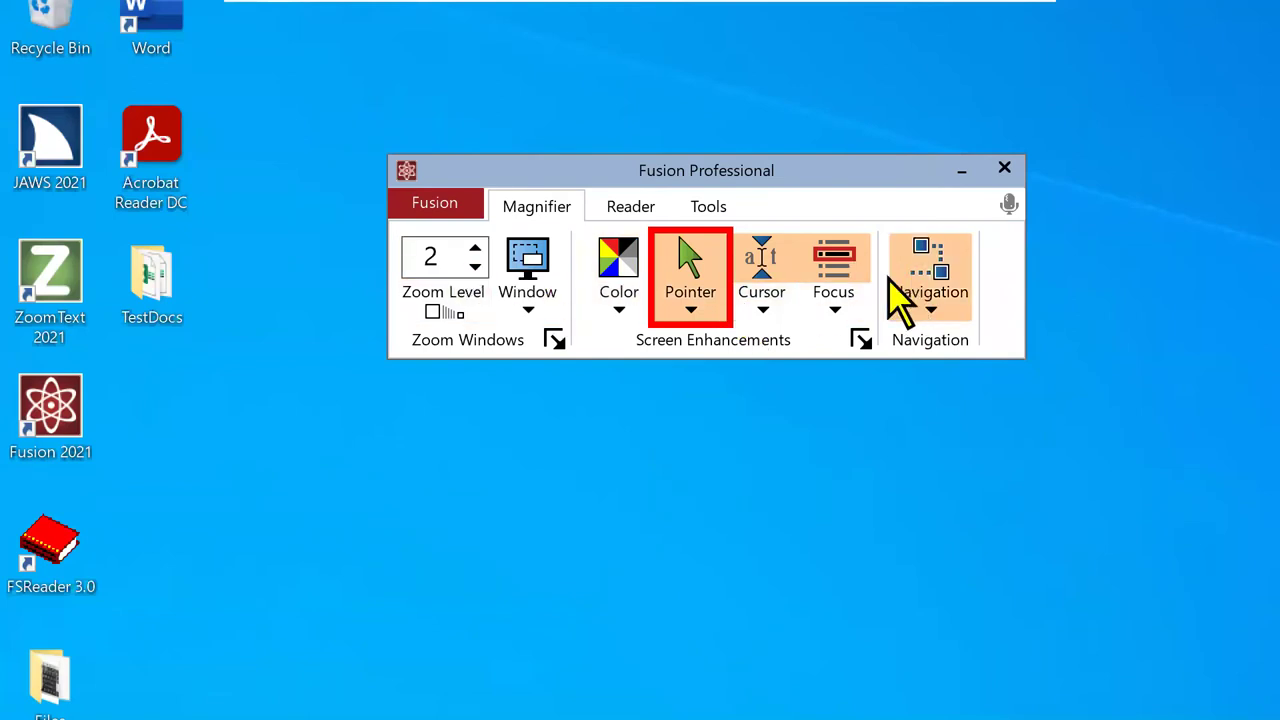
pyautogui.click(621, 218)
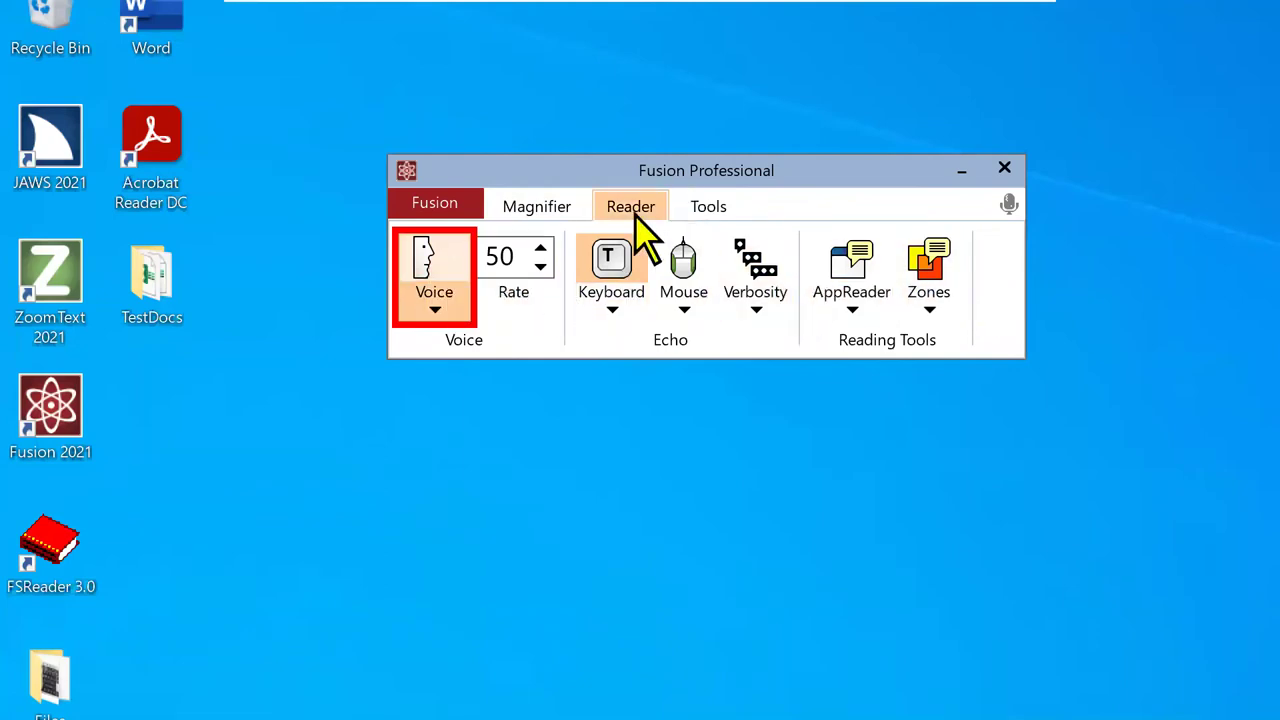
pyautogui.click(613, 314)
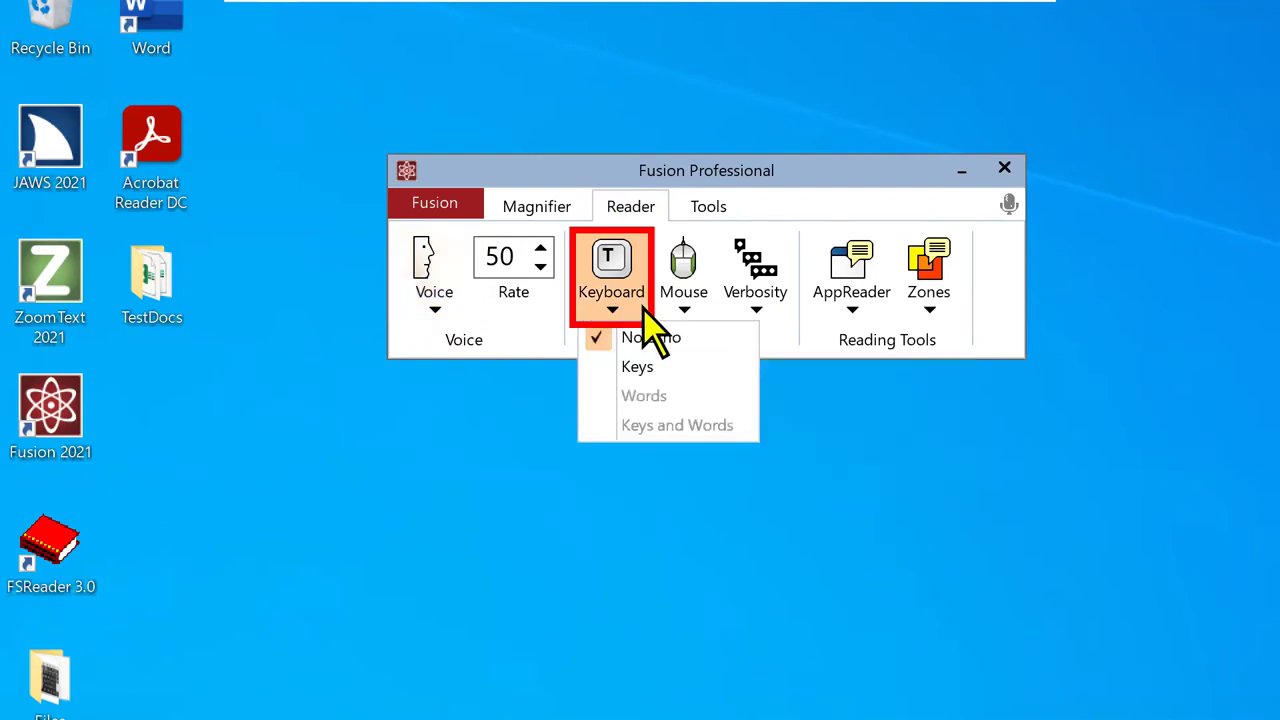
pyautogui.click(672, 308)
pyautogui.click(679, 308)
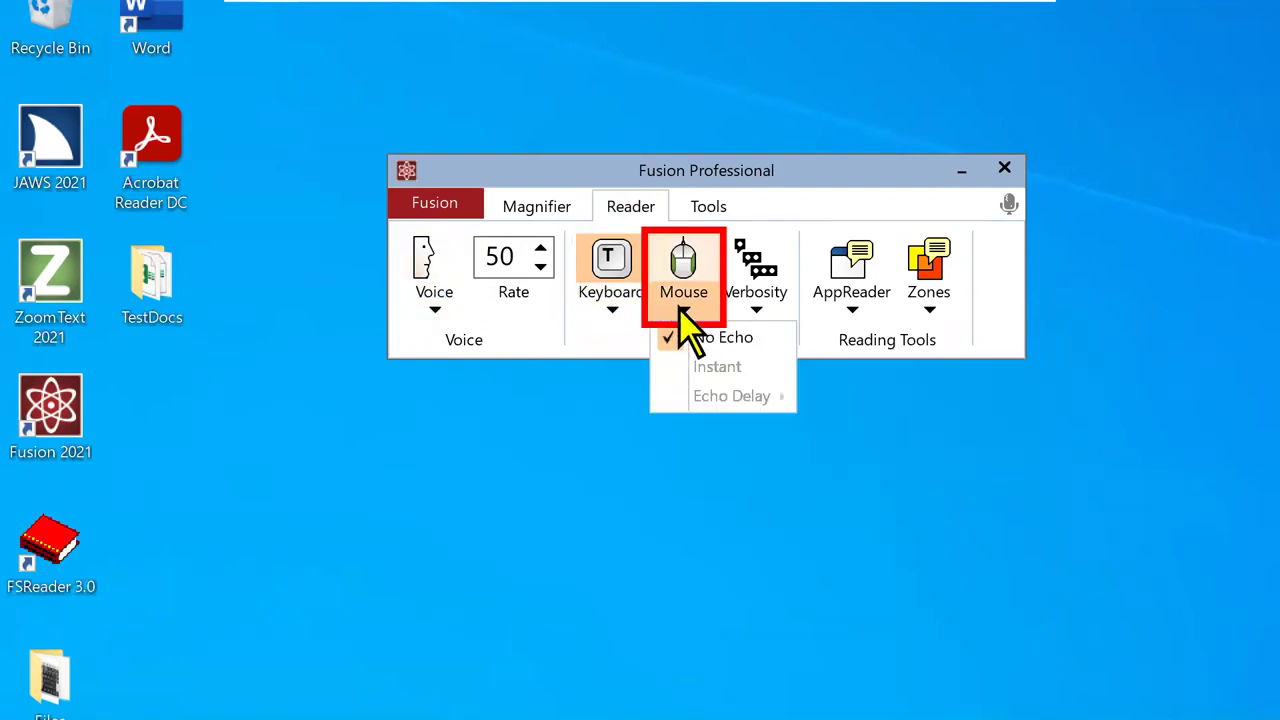
pyautogui.click(608, 312)
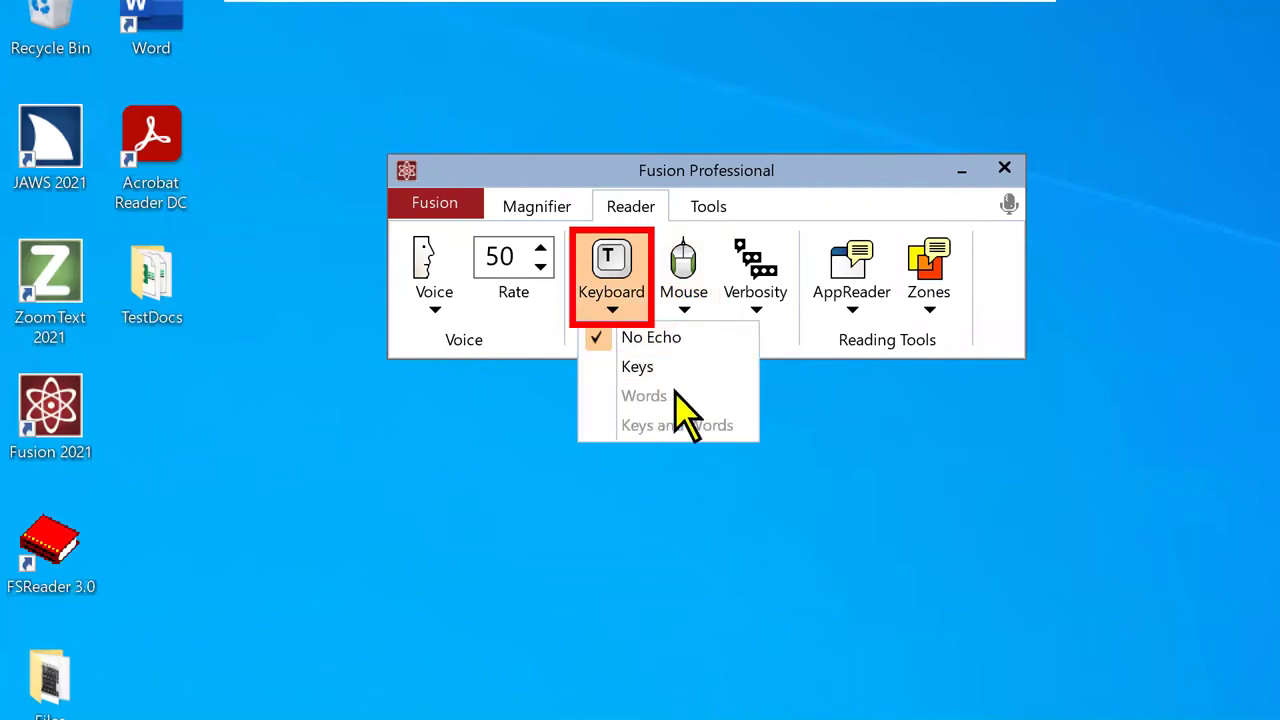
pyautogui.click(683, 312)
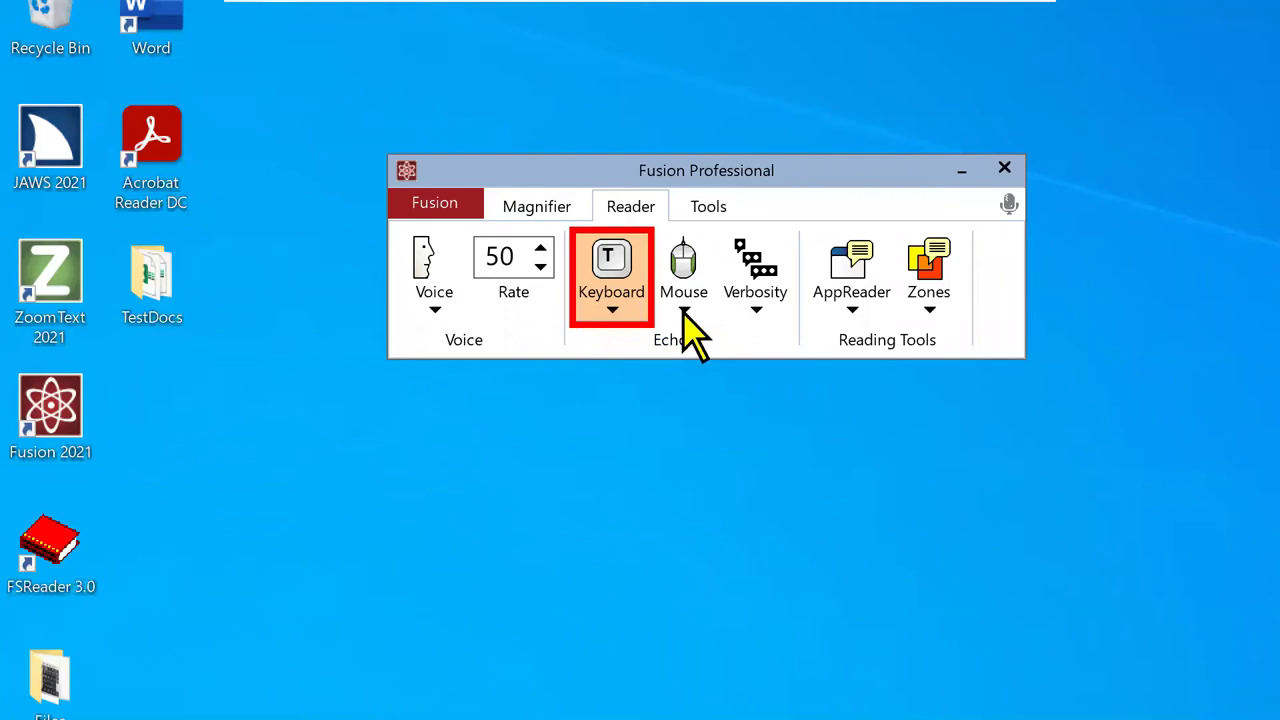
pyautogui.click(683, 312)
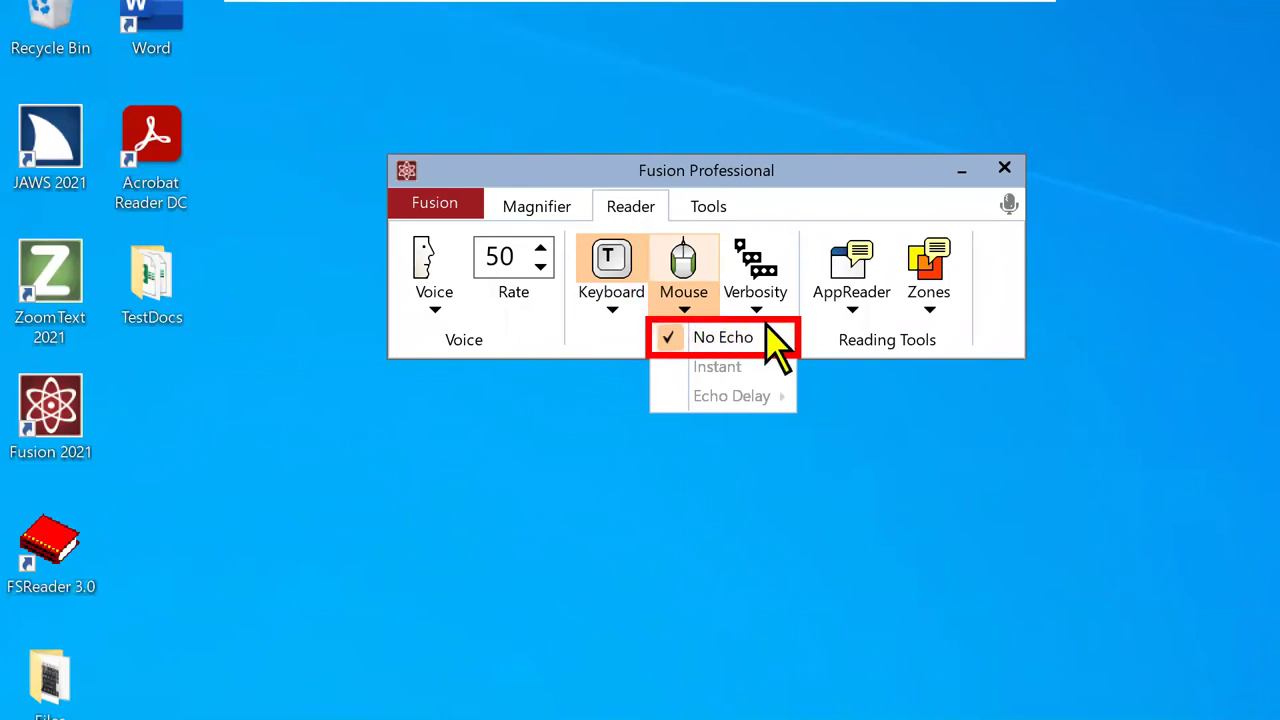
pyautogui.click(775, 207)
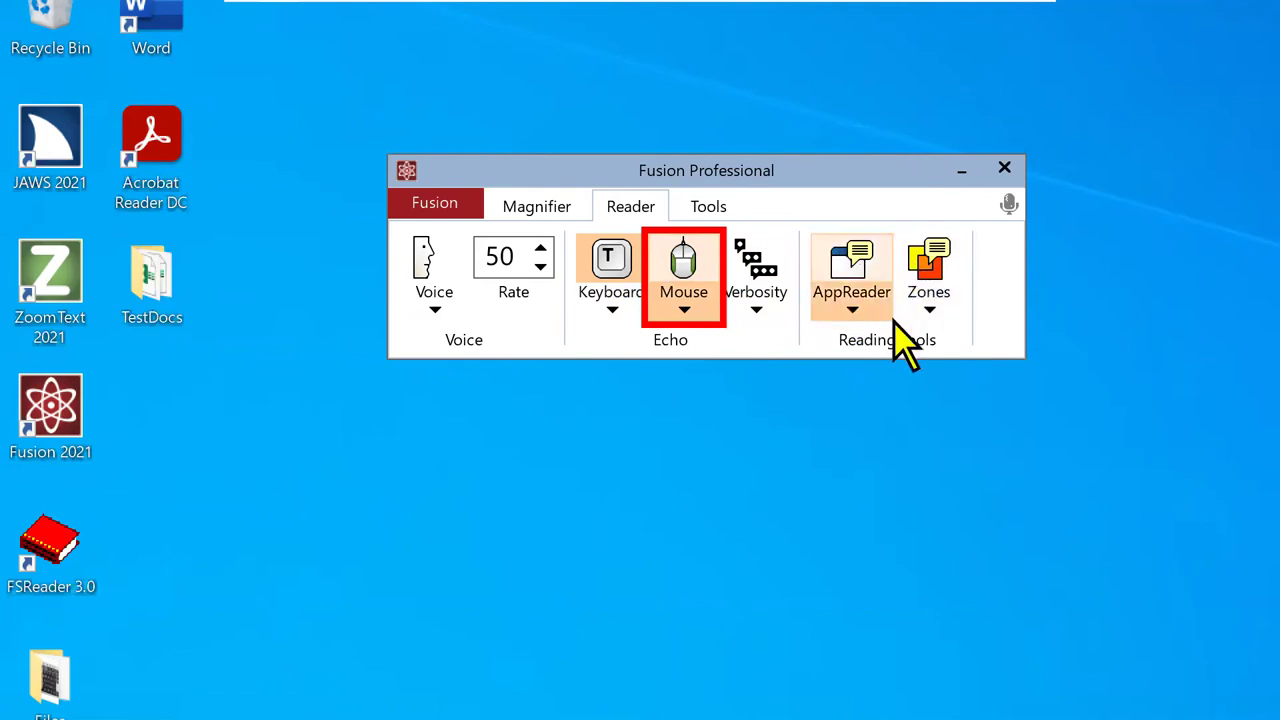
# Switch speech to Full Speech with the hotkey, checking the Voice mode list before and after
pyautogui.click(440, 318)
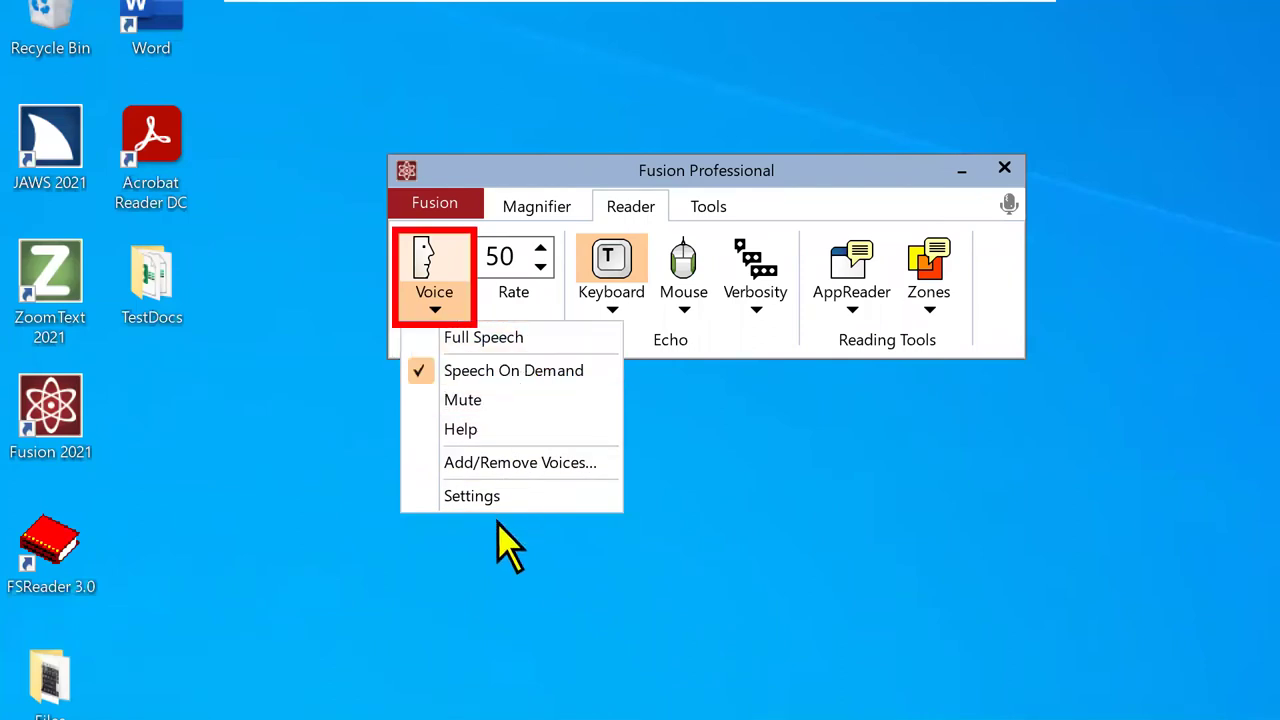
pyautogui.click(556, 169)
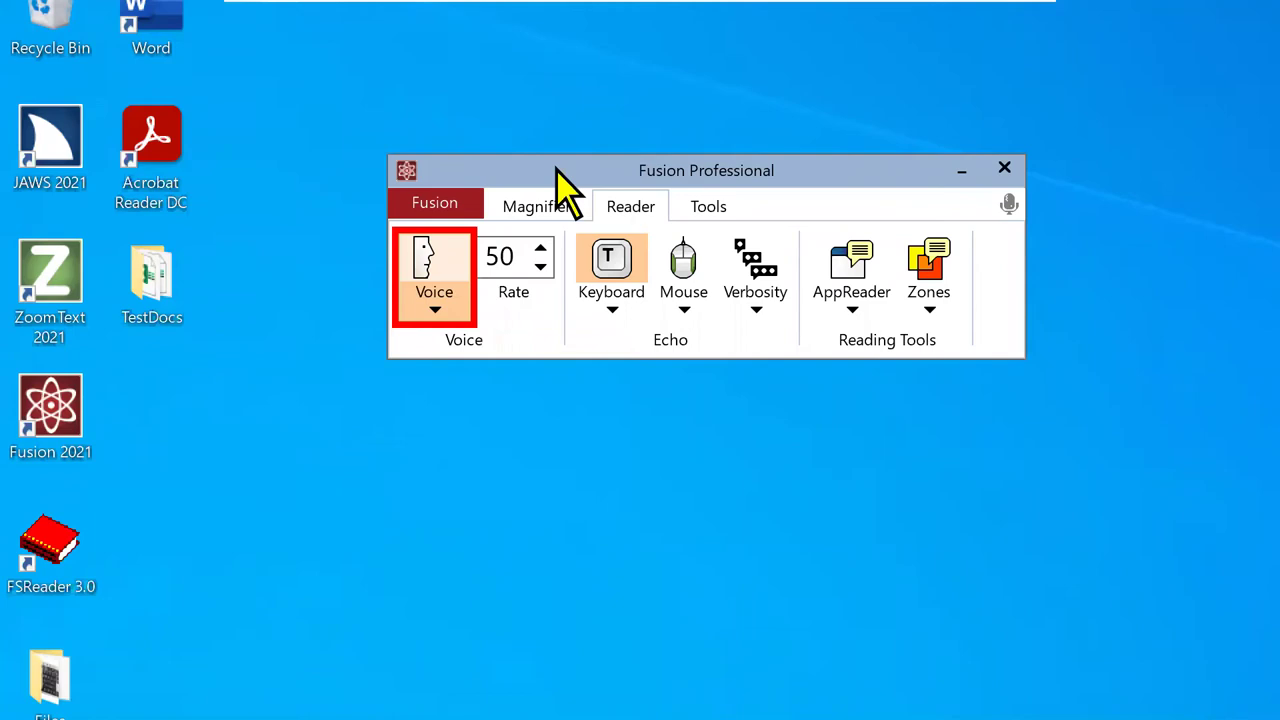
pyautogui.press('alt')
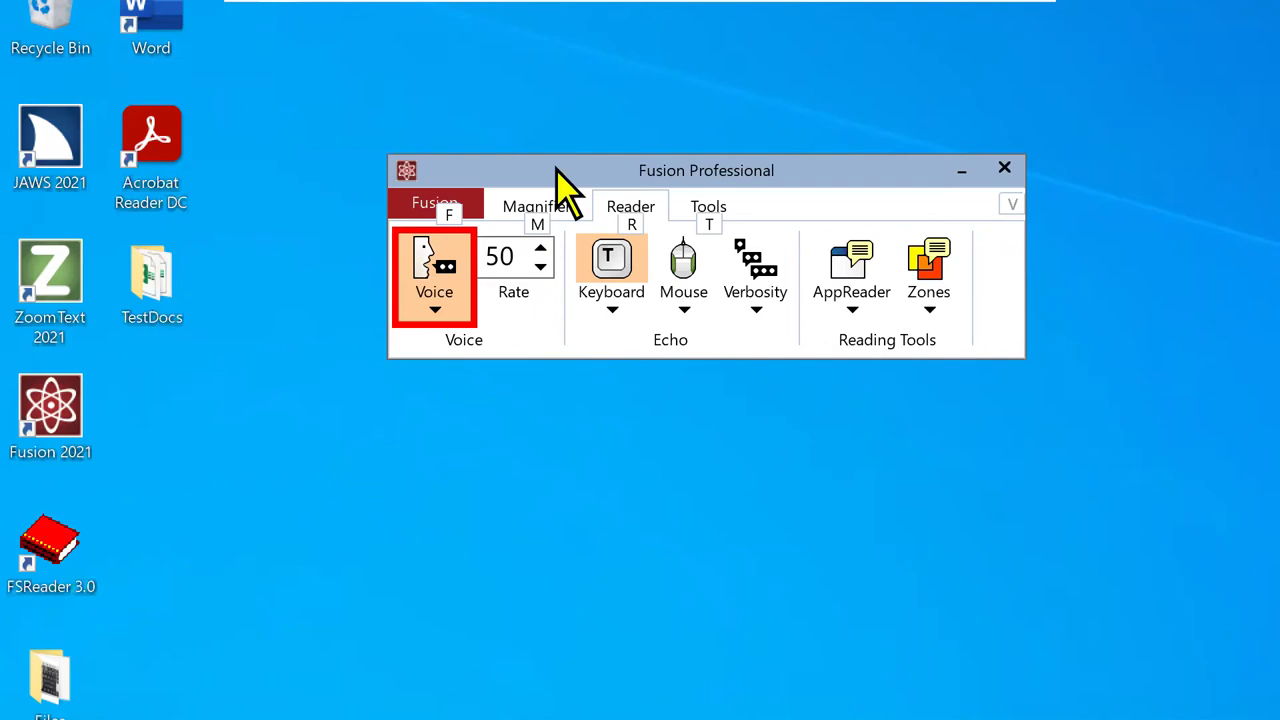
pyautogui.press('alt')
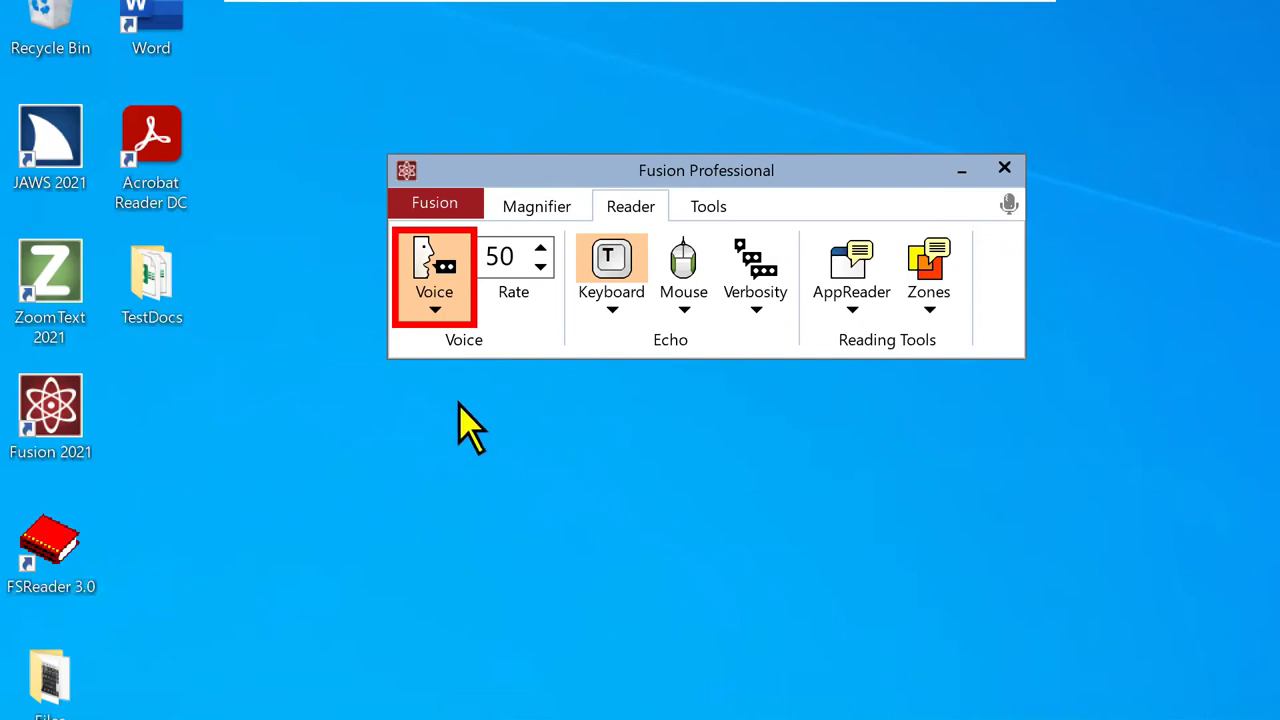
pyautogui.click(445, 327)
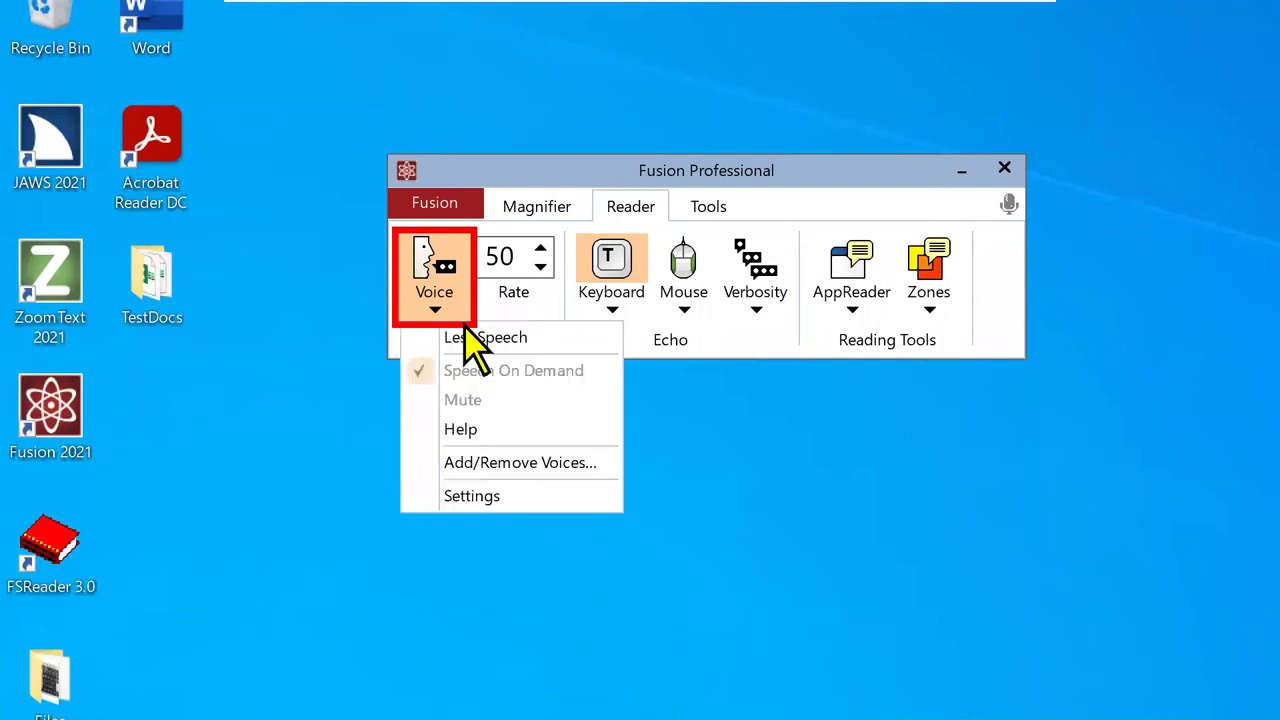
# In Voice Adjustment, pick Vocalizer Expressive with Tom Compact - United States, then cancel the changes
pyautogui.click(462, 500)
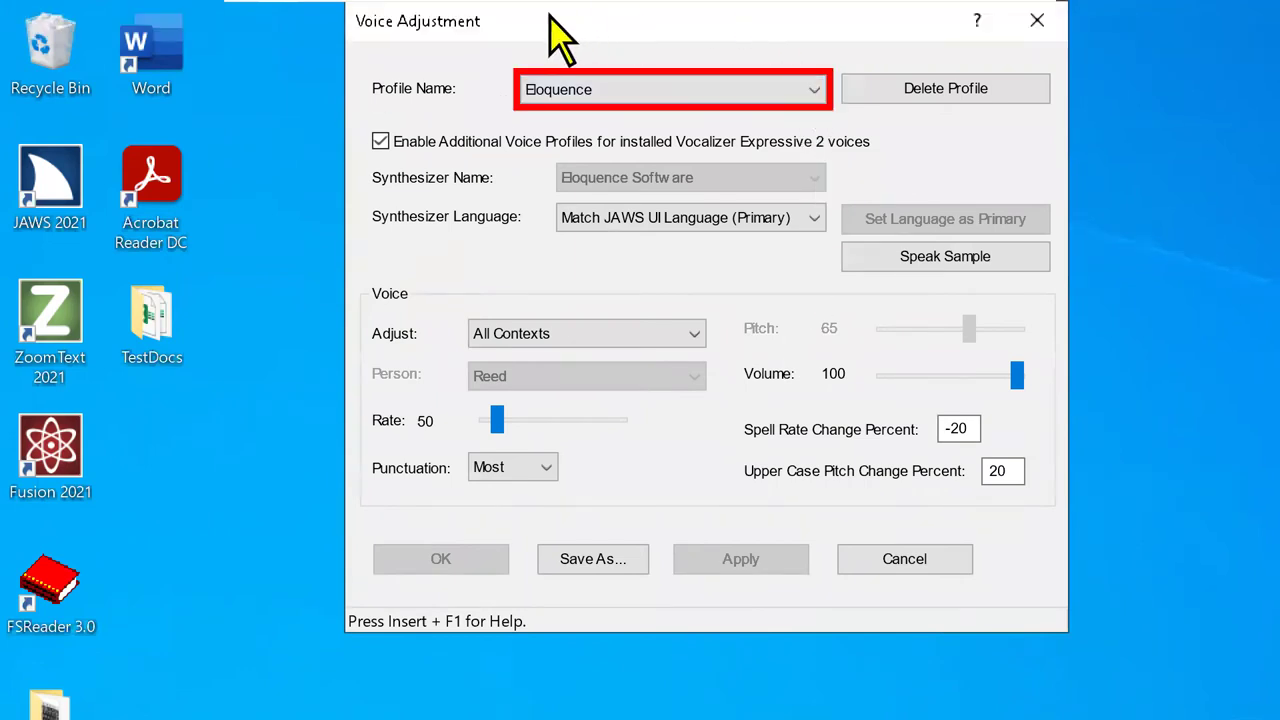
pyautogui.moveTo(488, 30); pyautogui.dragTo(489, 51)
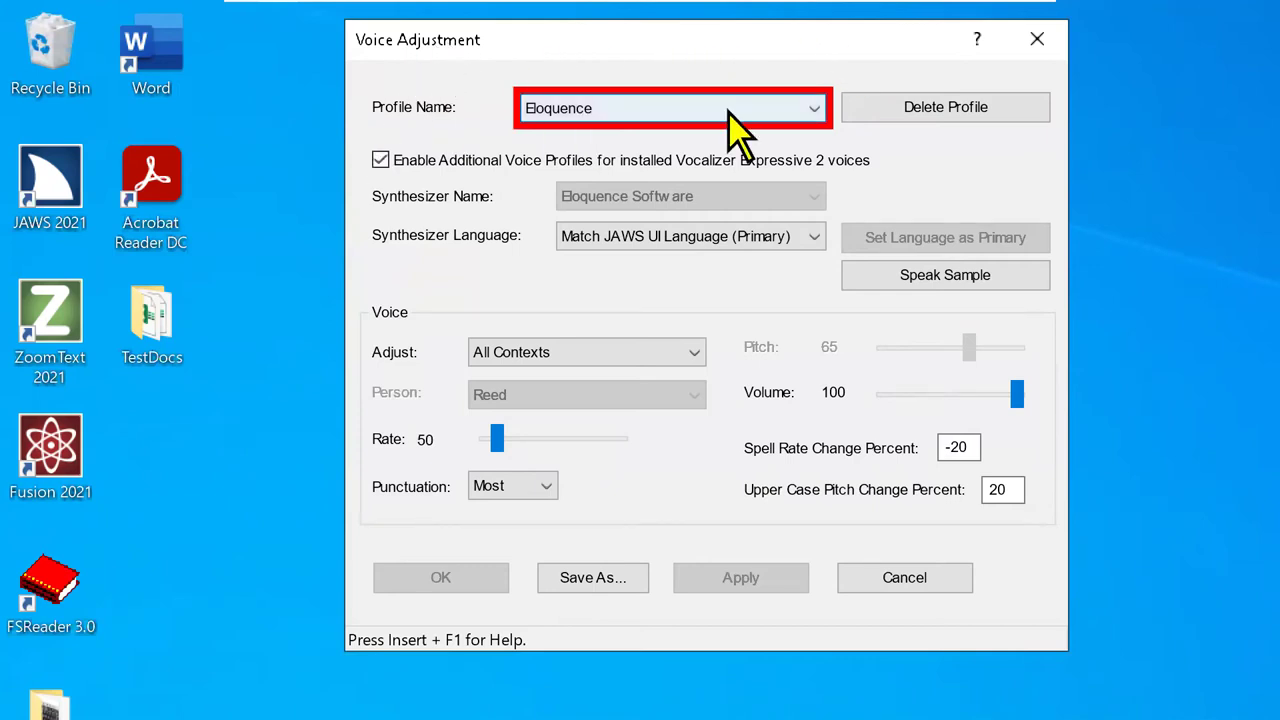
pyautogui.click(820, 112)
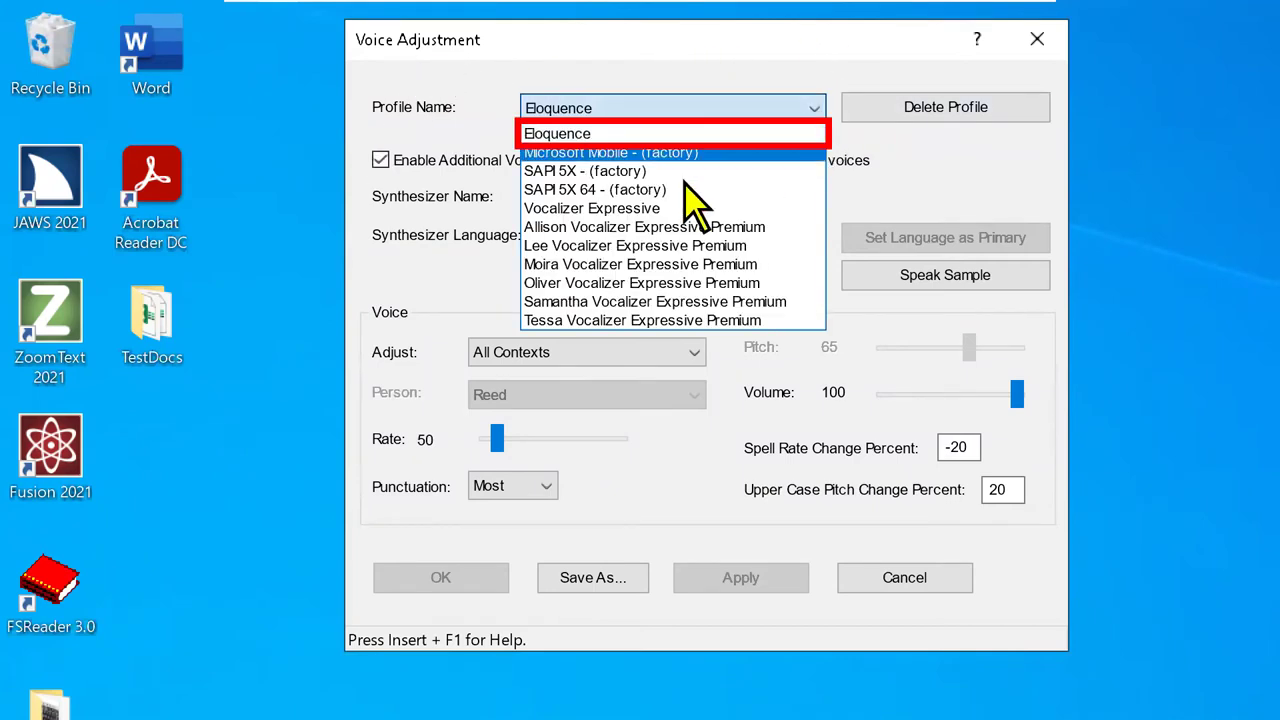
pyautogui.click(584, 210)
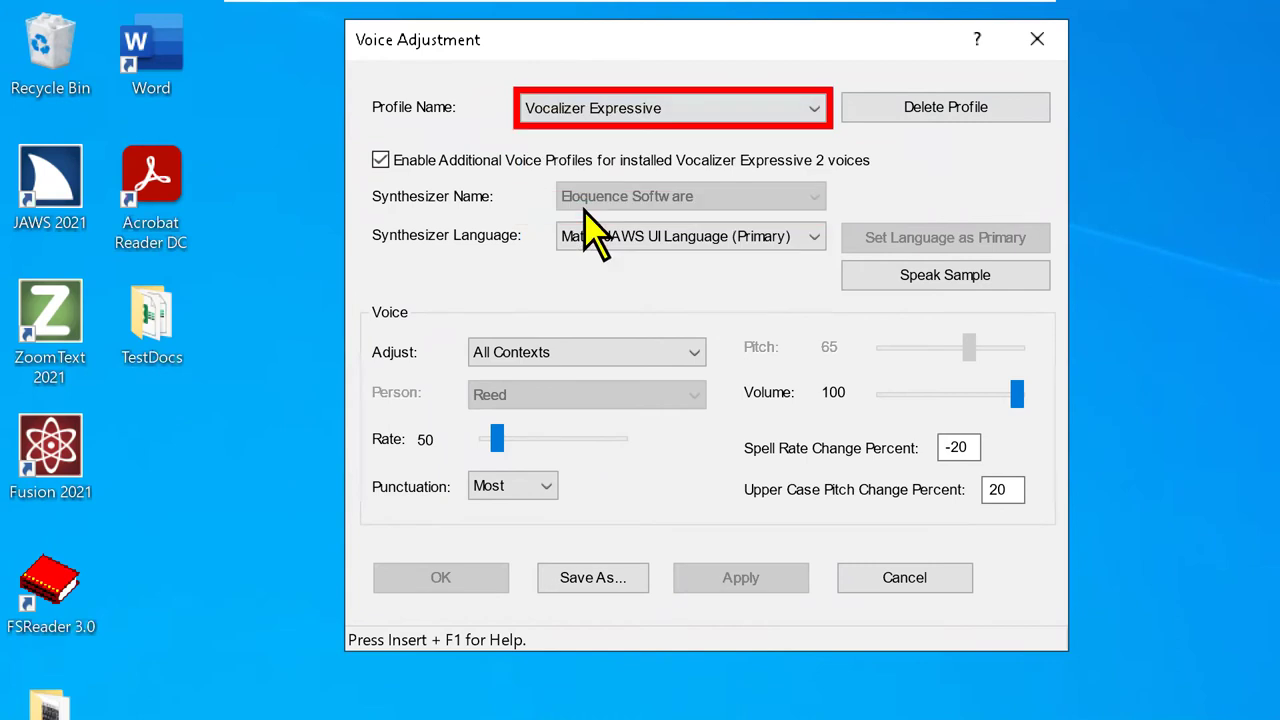
pyautogui.click(503, 407)
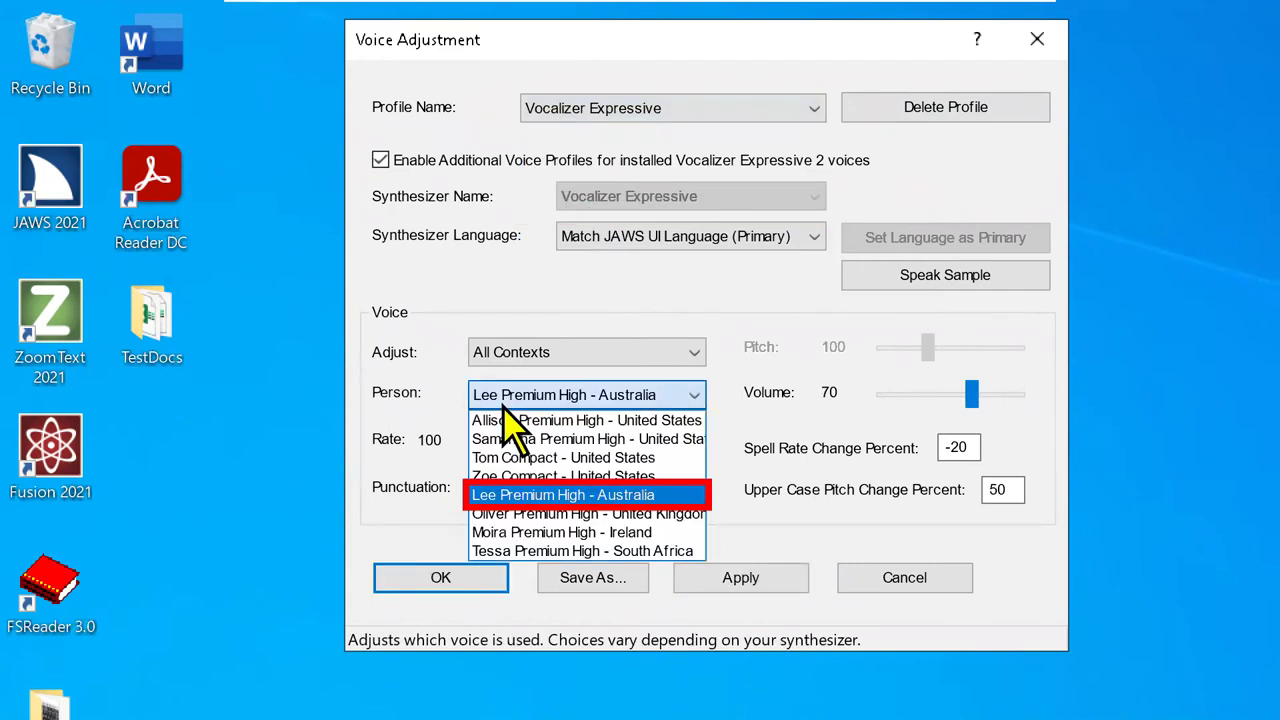
pyautogui.click(524, 461)
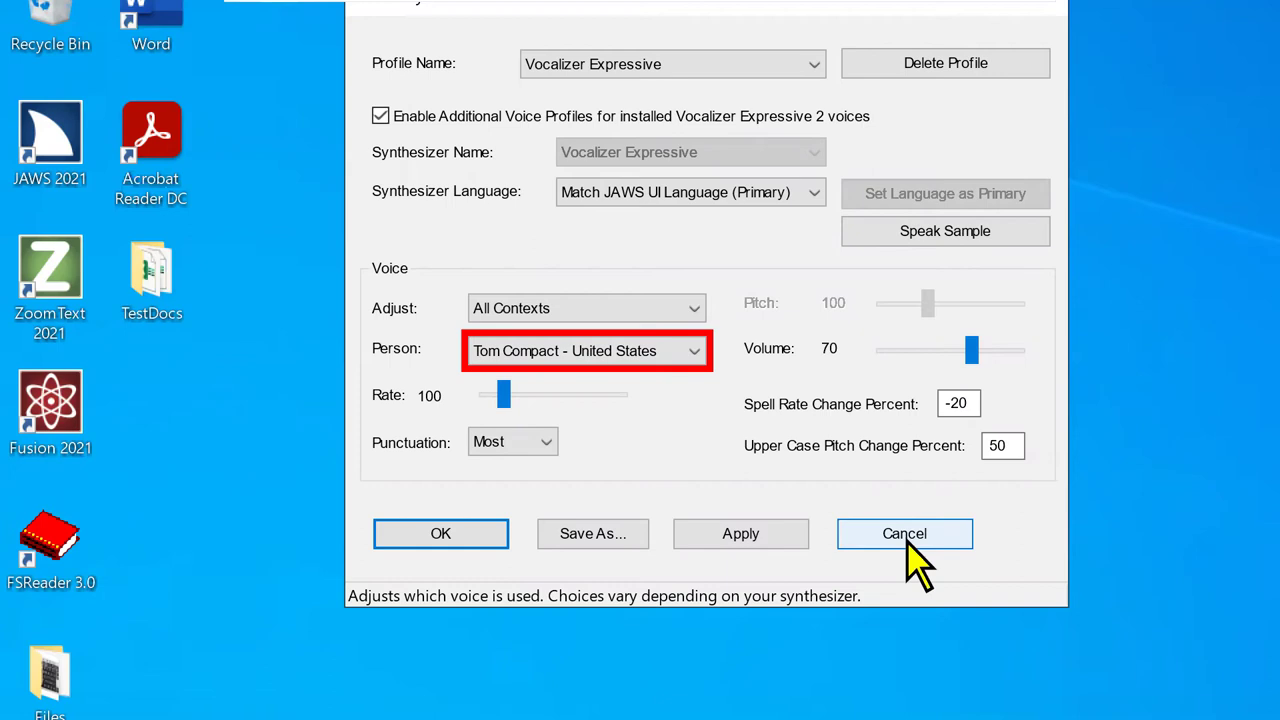
pyautogui.click(907, 542)
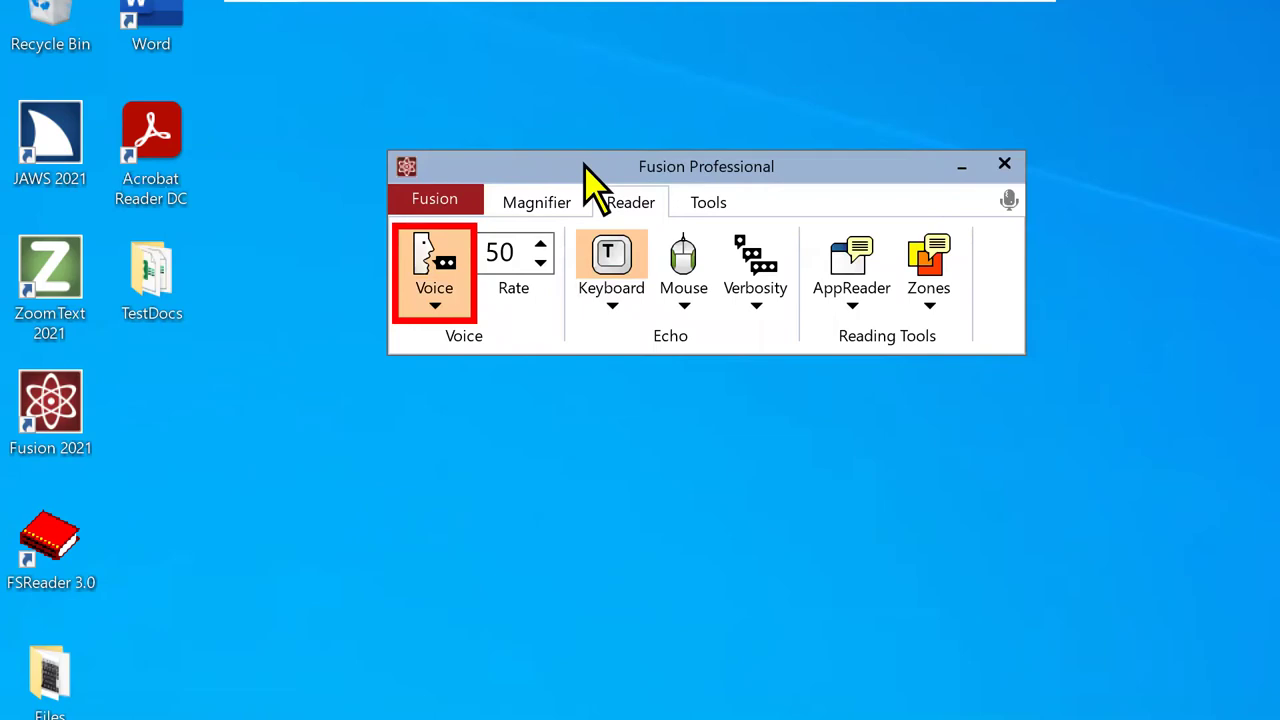
pyautogui.click(440, 270)
pyautogui.click(464, 318)
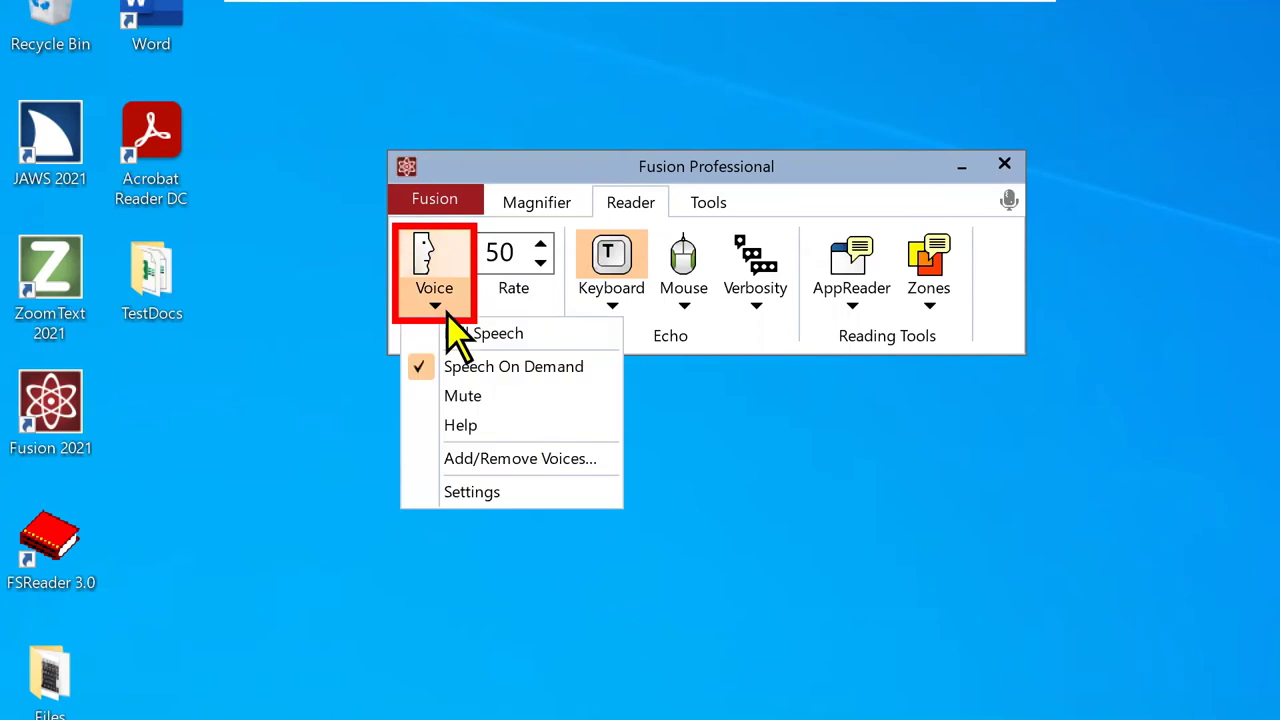
pyautogui.click(477, 466)
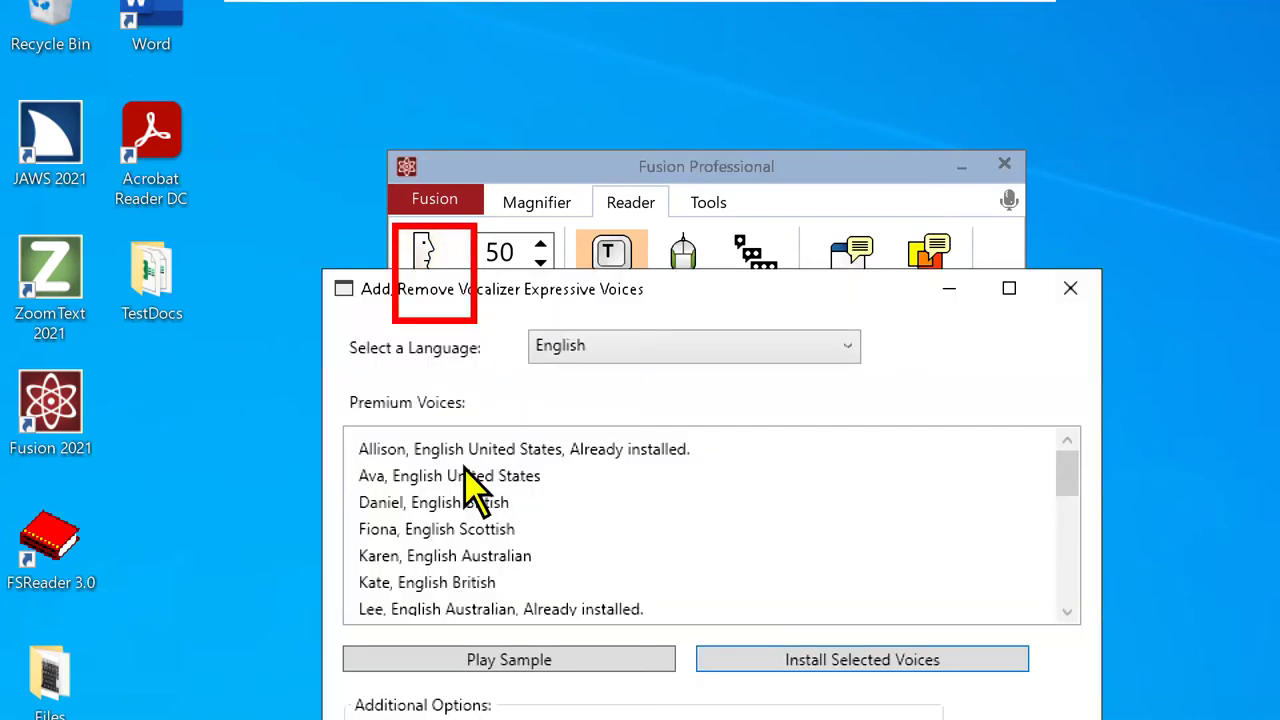
pyautogui.scroll(-1, 512, 545)
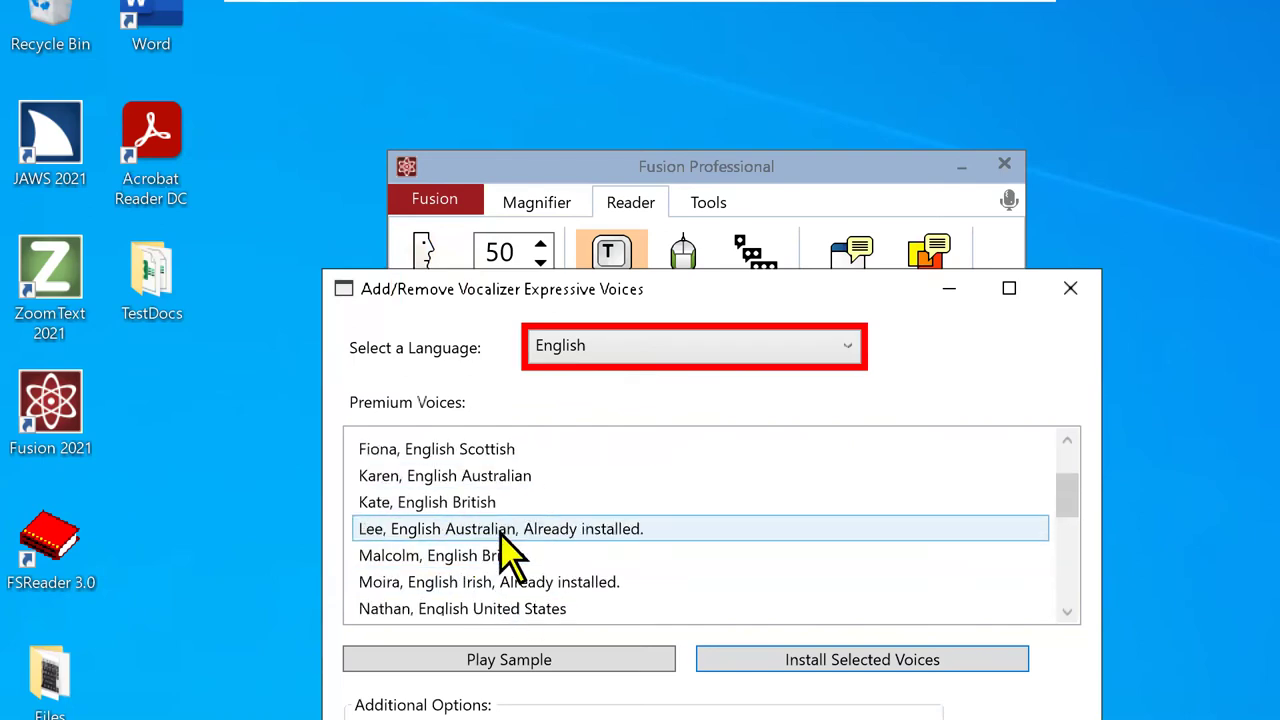
pyautogui.scroll(-1, 620, 541)
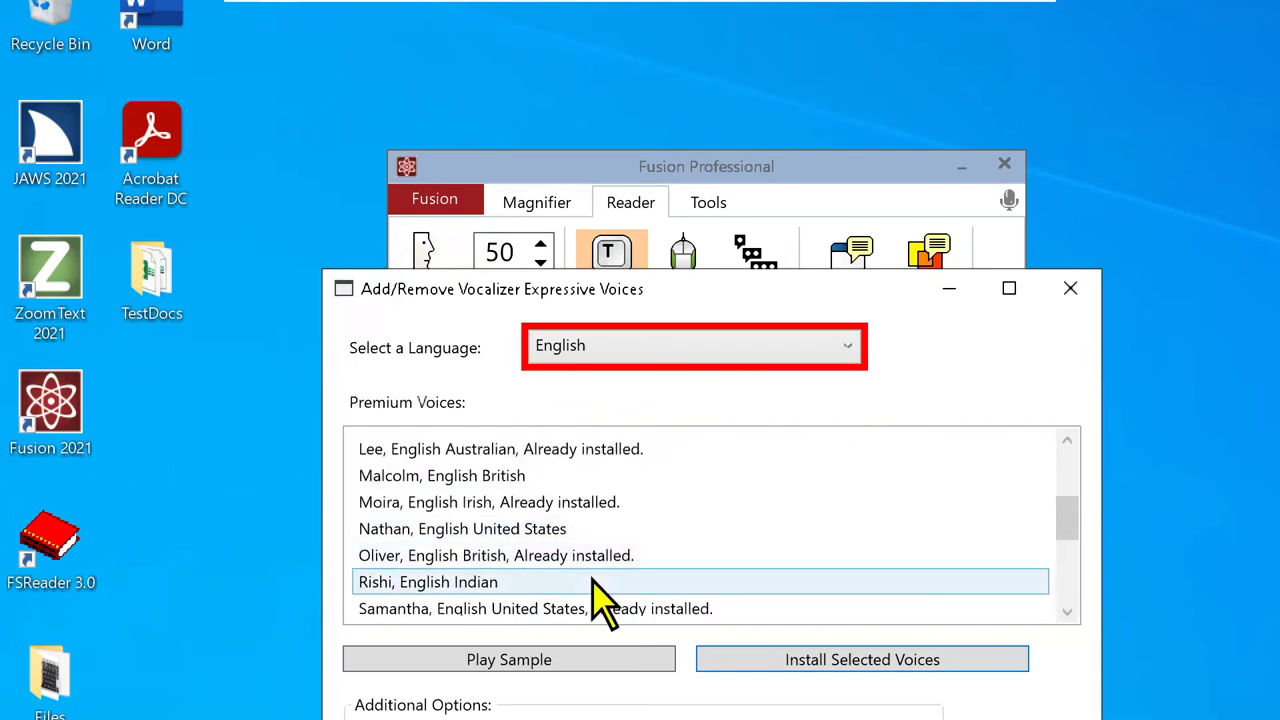
pyautogui.scroll(-2, 592, 580)
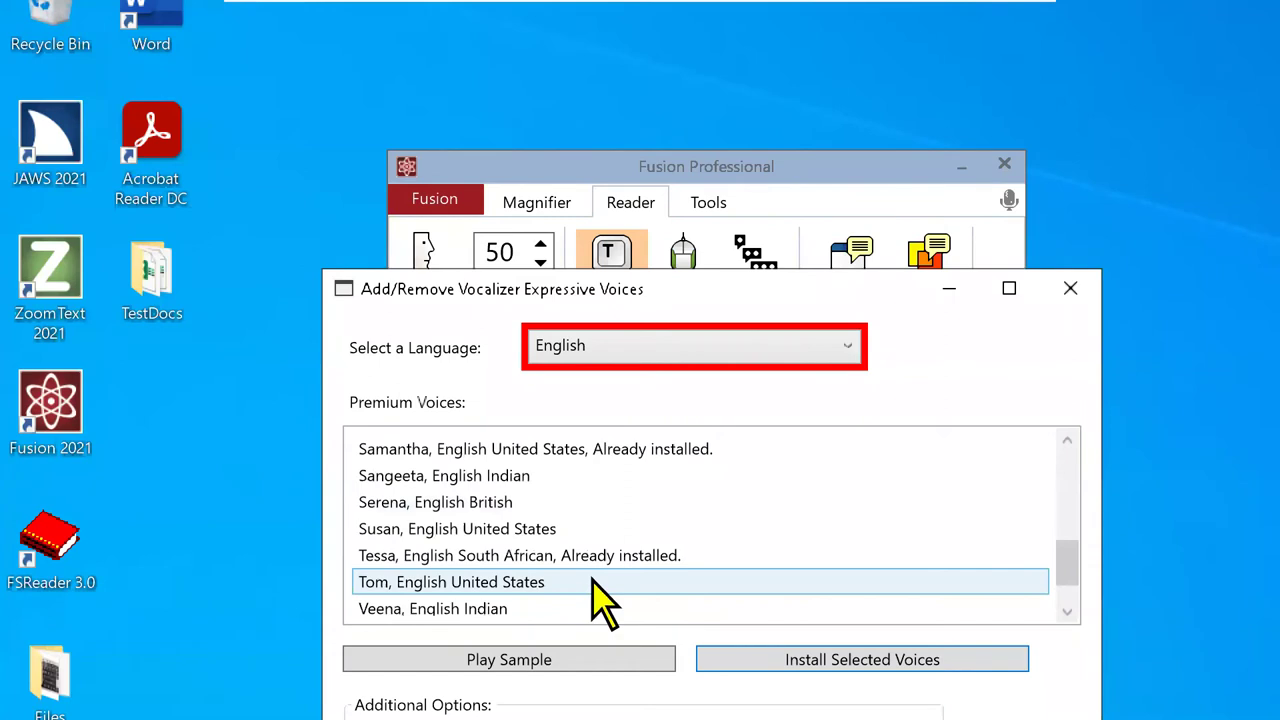
pyautogui.scroll(4, 592, 580)
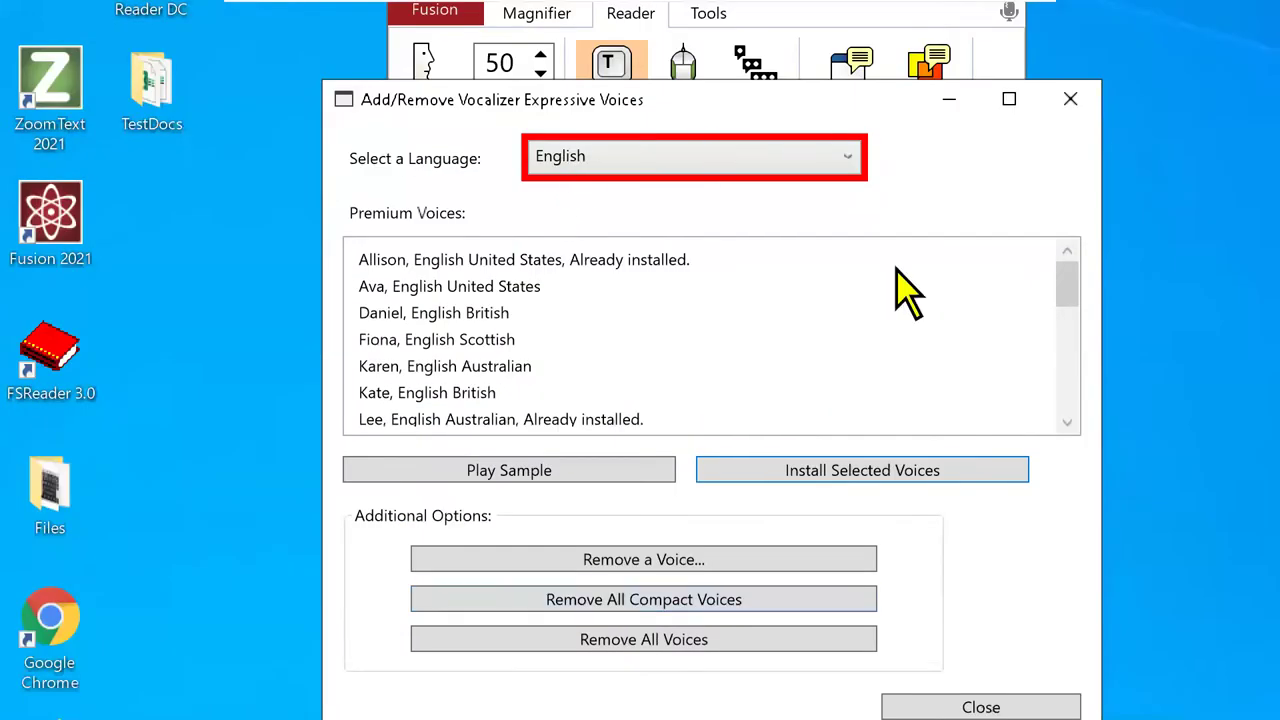
pyautogui.click(1030, 707)
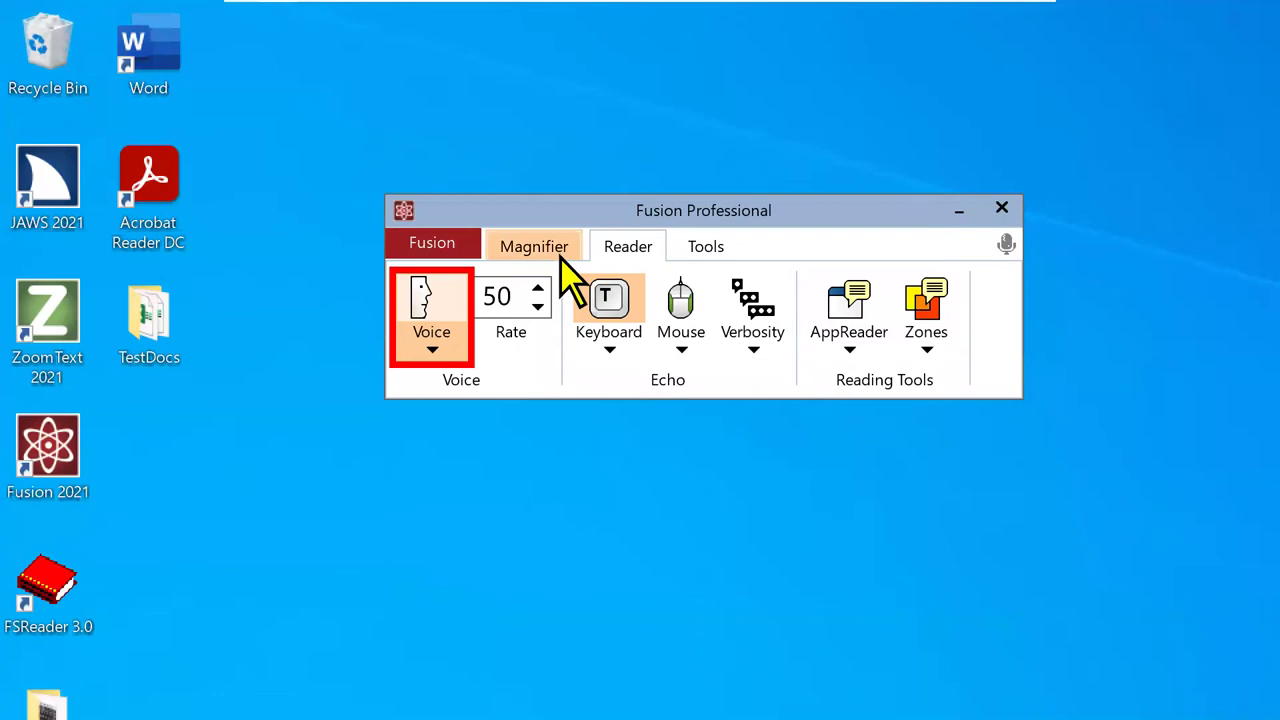
# Look over the Tools tab features, then return to the Magnifier tab
pyautogui.click(720, 258)
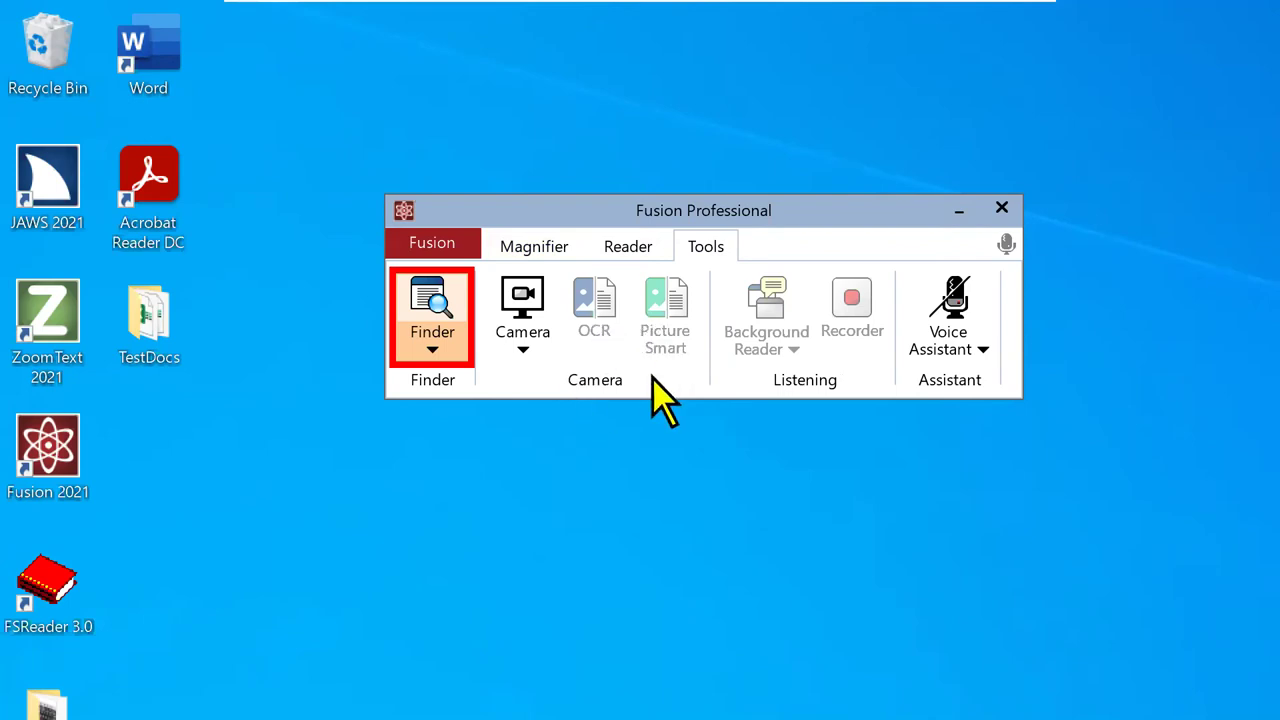
pyautogui.click(551, 263)
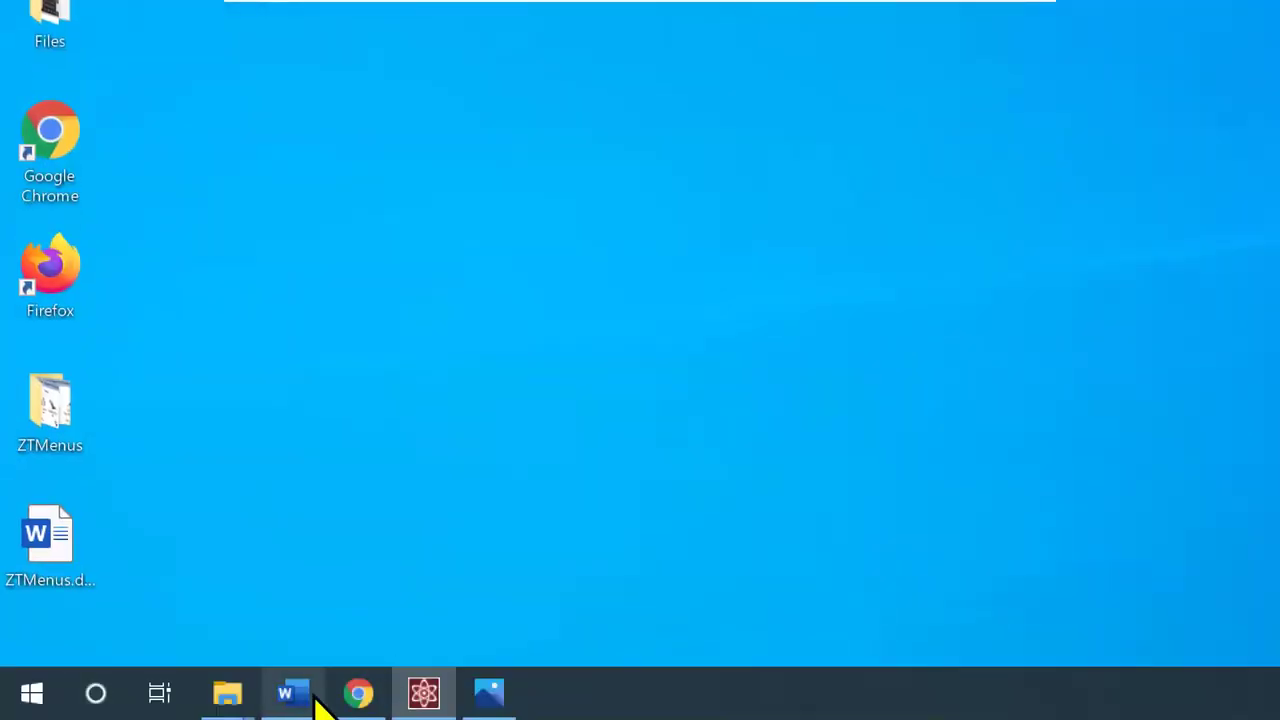
# Bring up ZTReaderMenu.png in Photos and line the Fusion toolbar up above it on the Reader tab
pyautogui.click(488, 697)
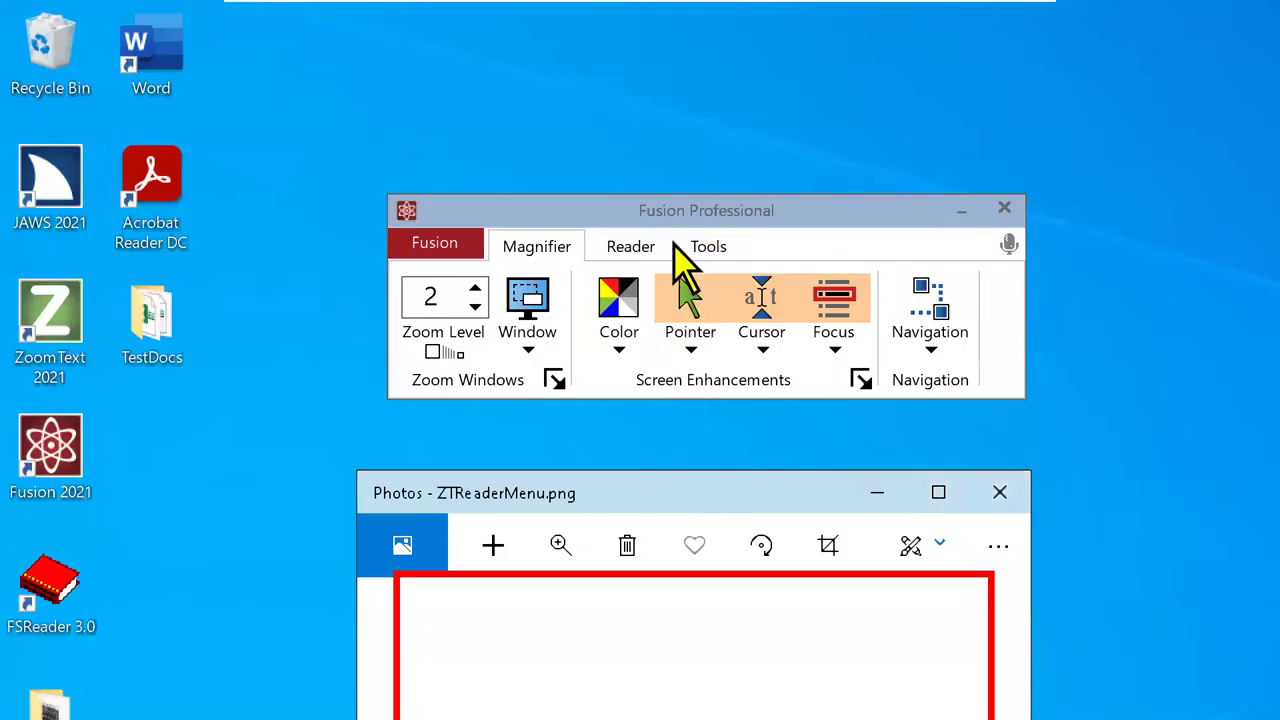
pyautogui.moveTo(673, 218); pyautogui.dragTo(643, 469)
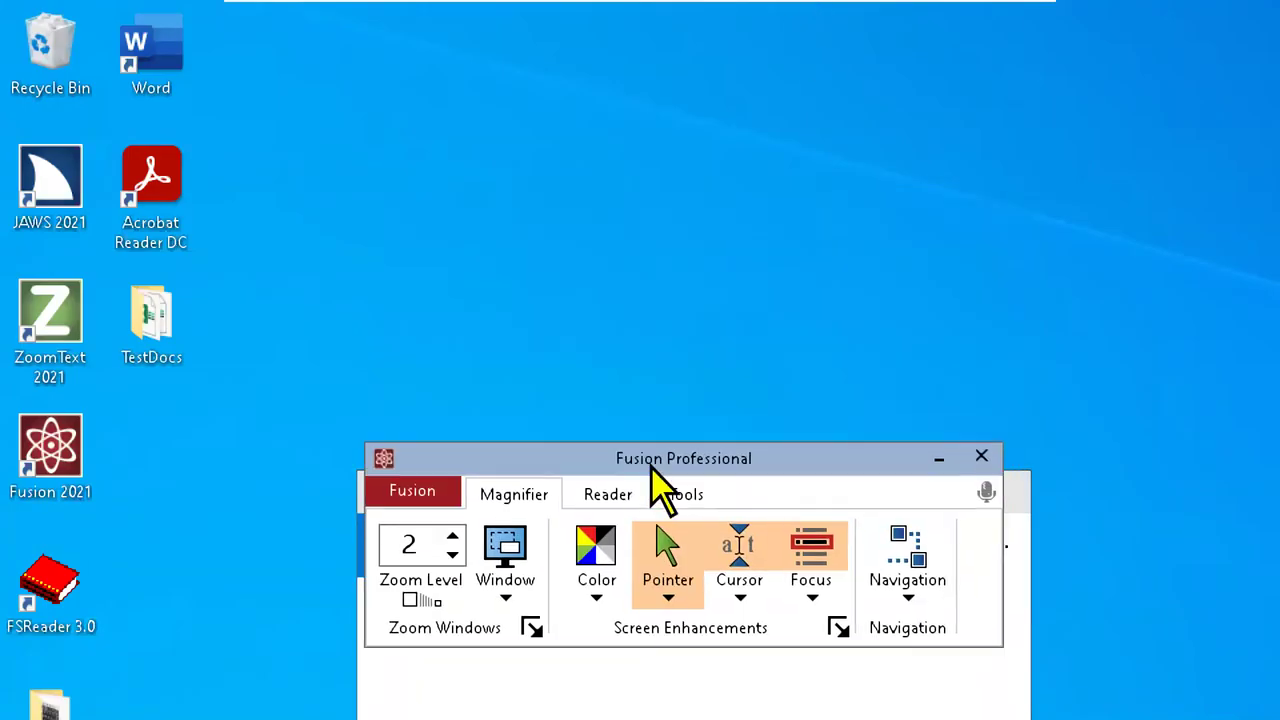
pyautogui.click(609, 492)
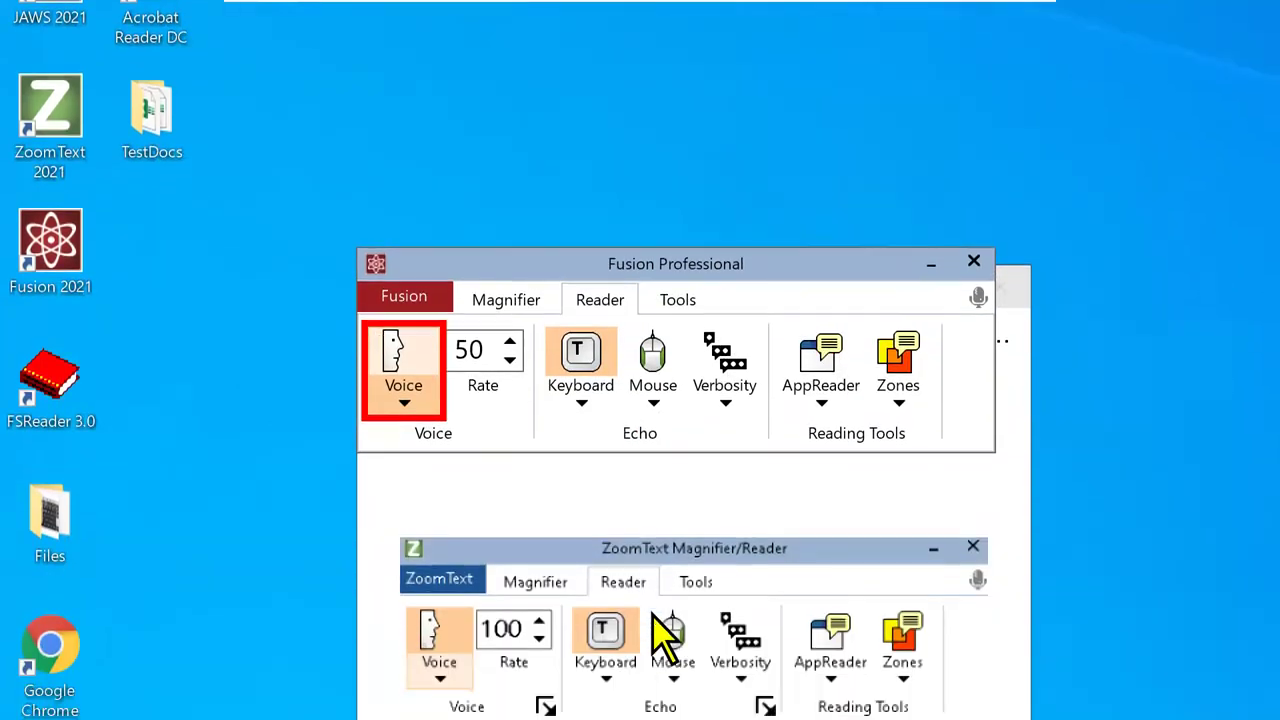
pyautogui.moveTo(603, 224)
pyautogui.mouseDown()
pyautogui.moveTo(644, 190)
pyautogui.moveTo(583, 198)
pyautogui.moveTo(603, 223)
pyautogui.mouseUp()
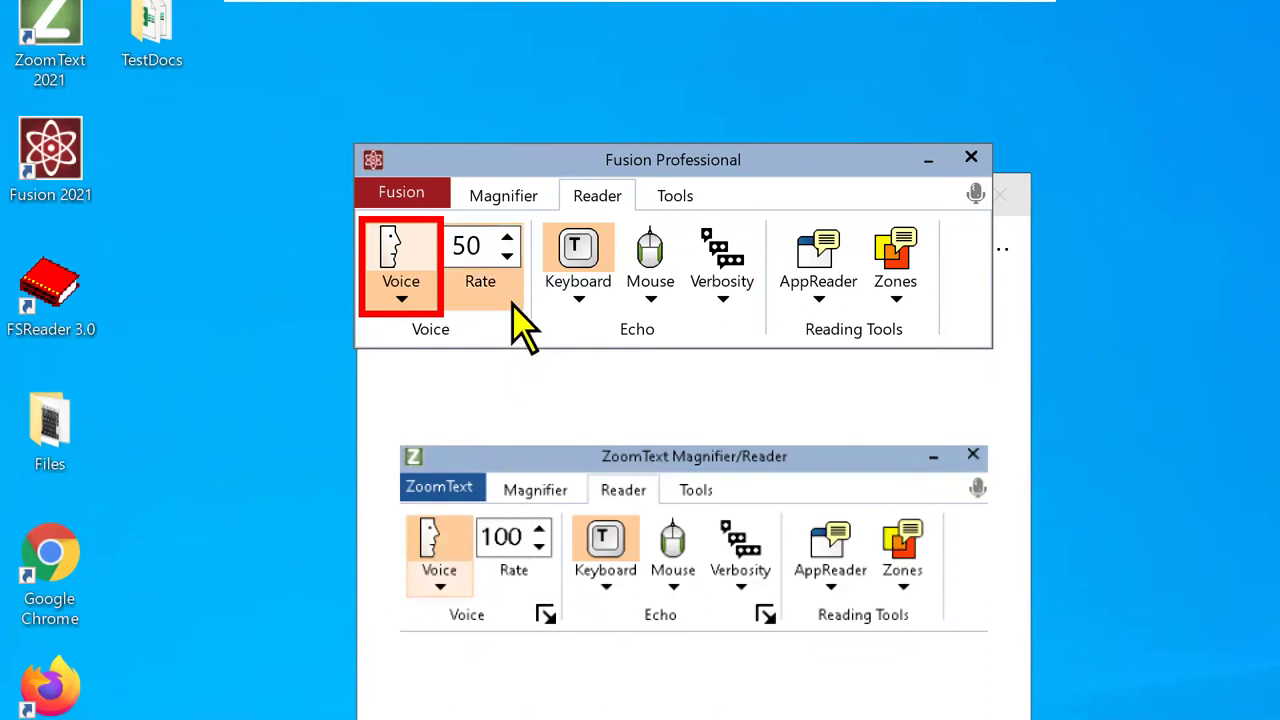
# Compare Fusion's Magnifier and Reader tabs against the screenshot, then close Photos
pyautogui.click(530, 209)
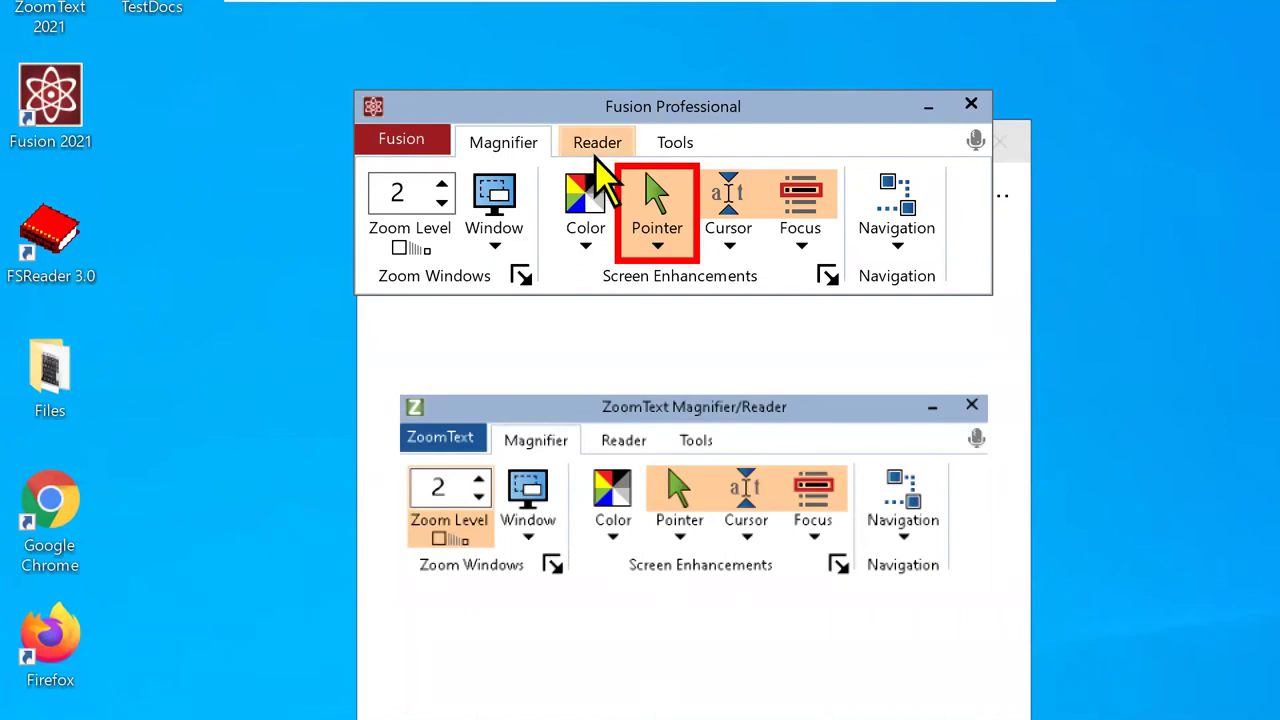
pyautogui.click(608, 144)
pyautogui.click(525, 146)
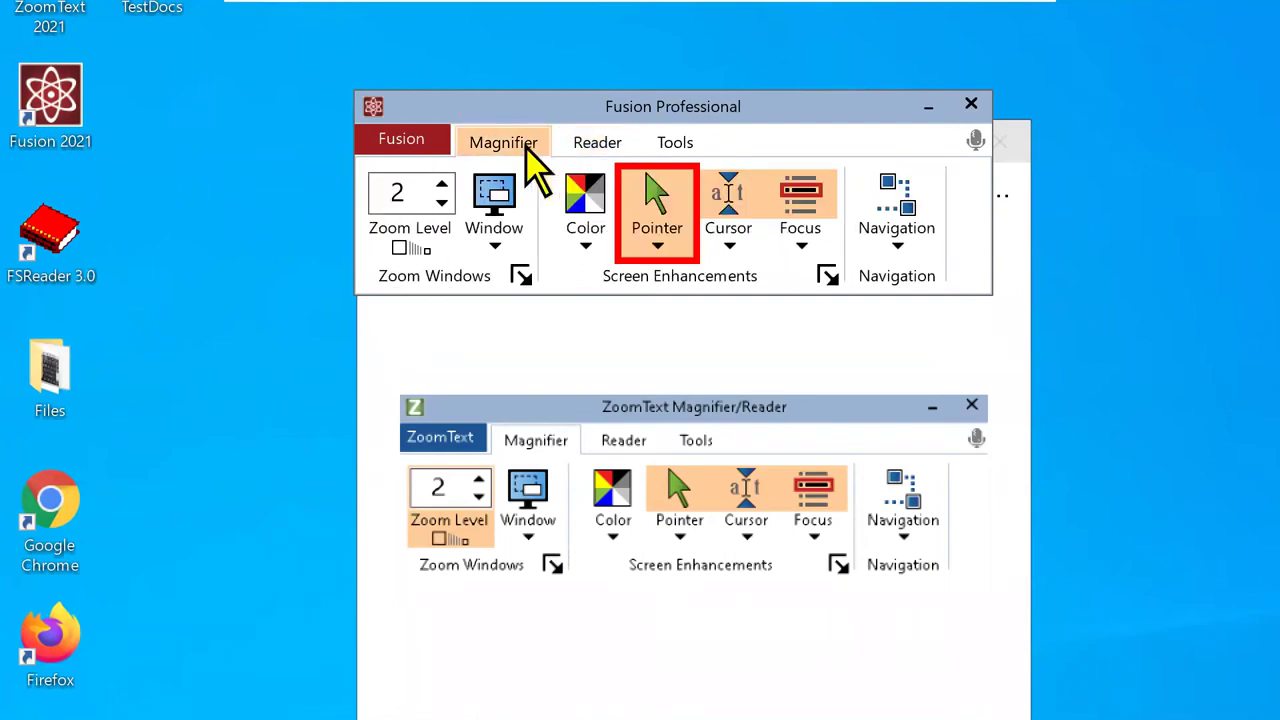
pyautogui.click(1019, 145)
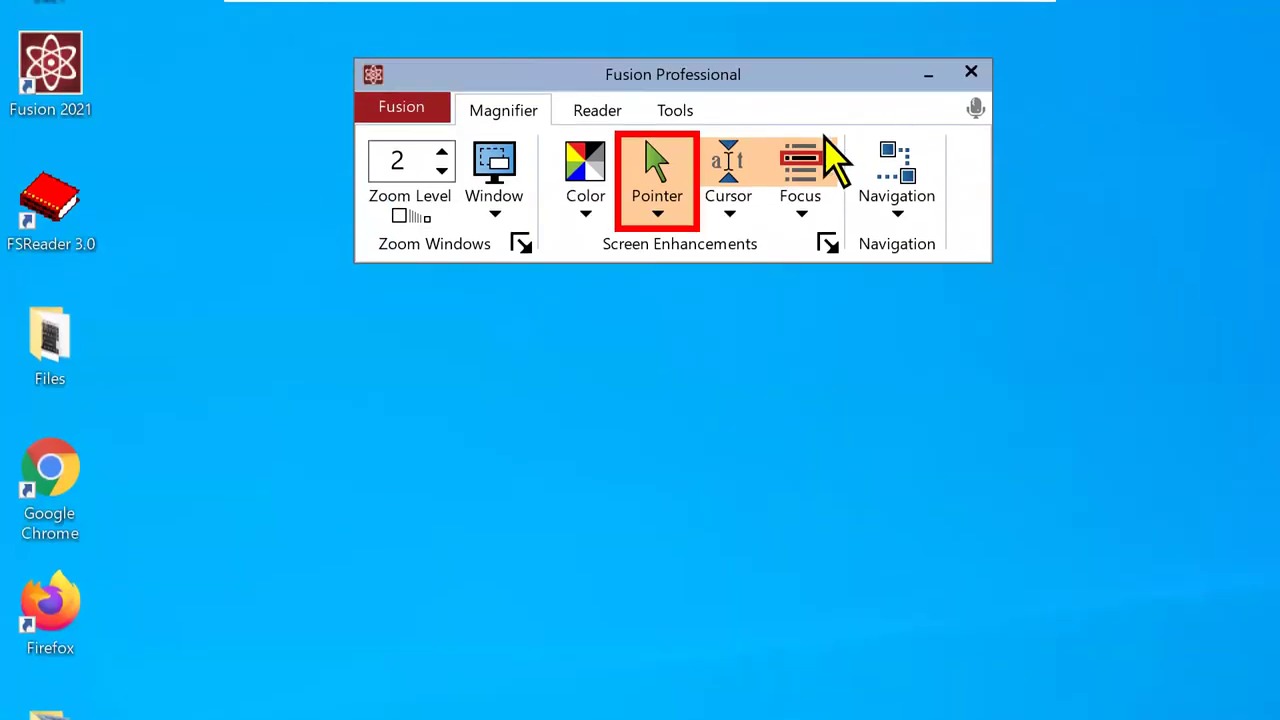
# Show the Hotkey Layout submenu from Fusion's main menu
pyautogui.click(402, 116)
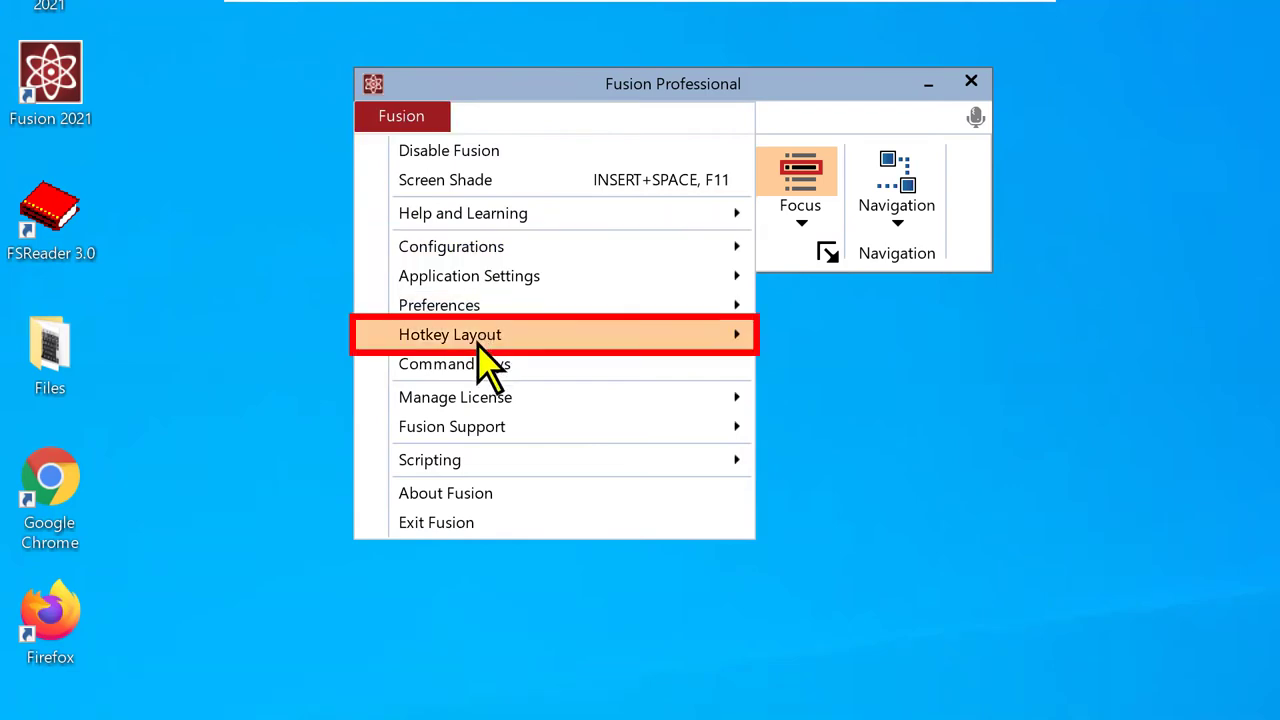
pyautogui.moveTo(478, 343)
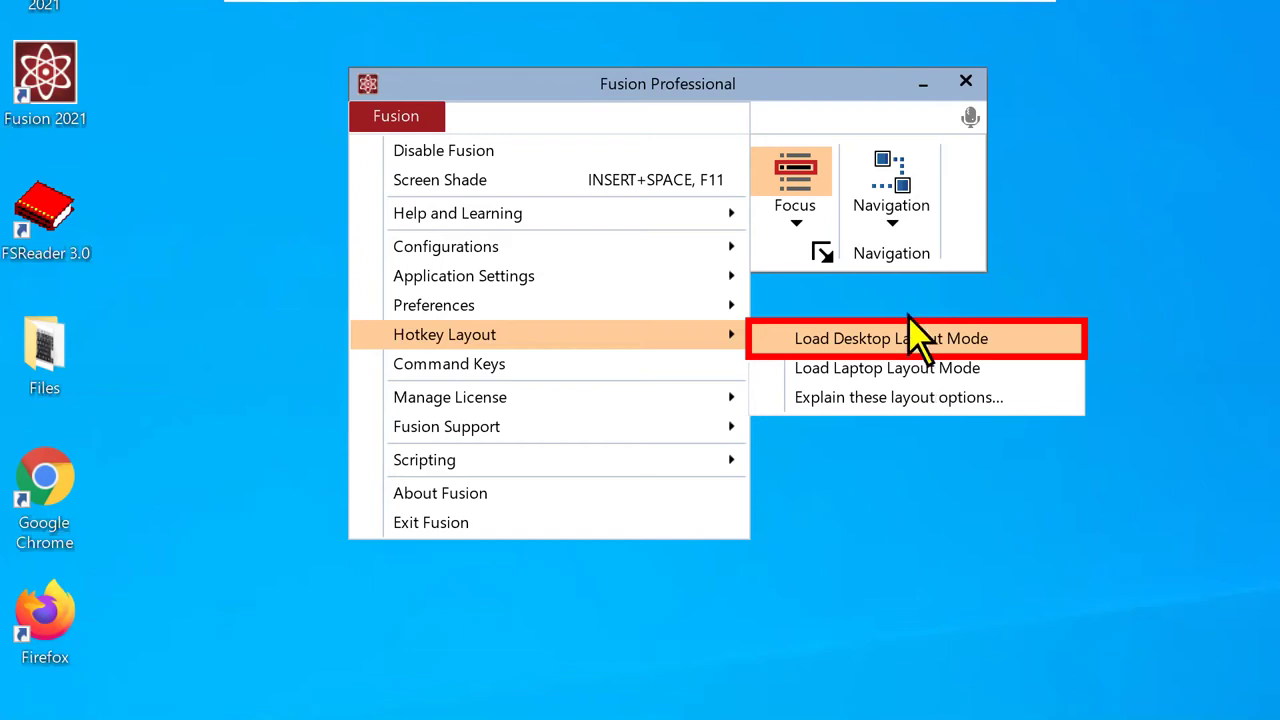
pyautogui.press('Escape')
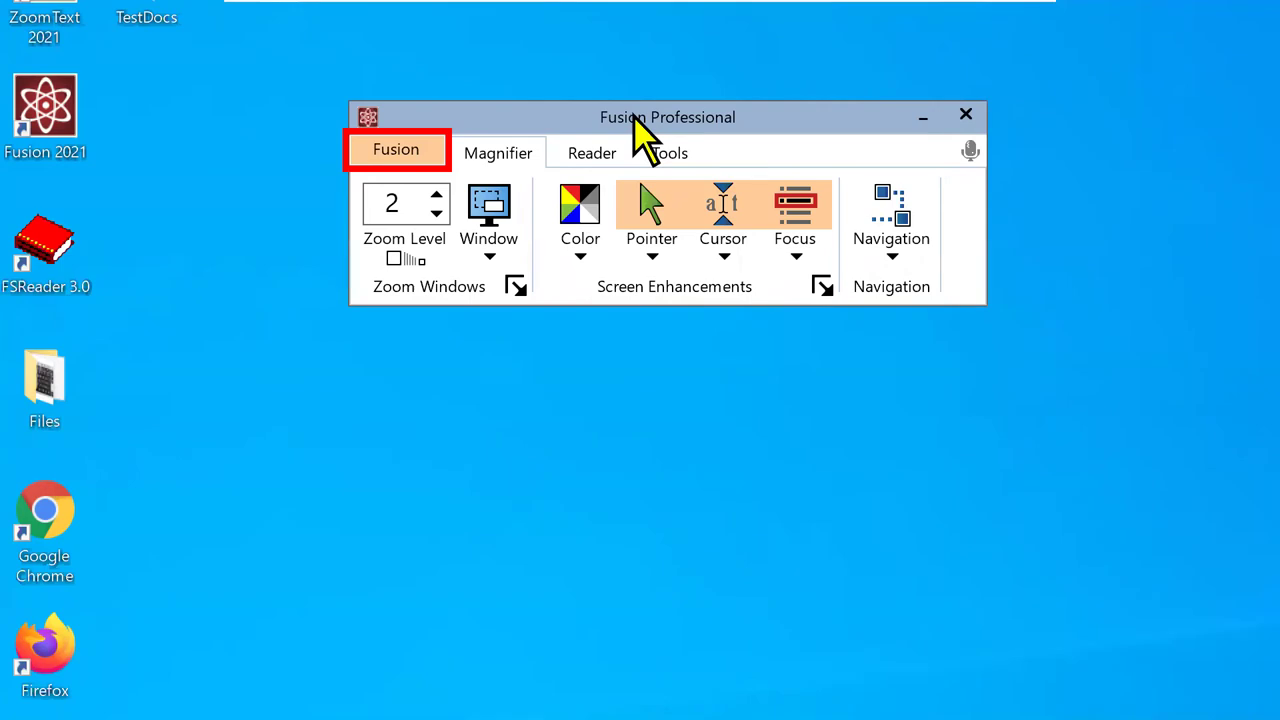
pyautogui.press('alt')
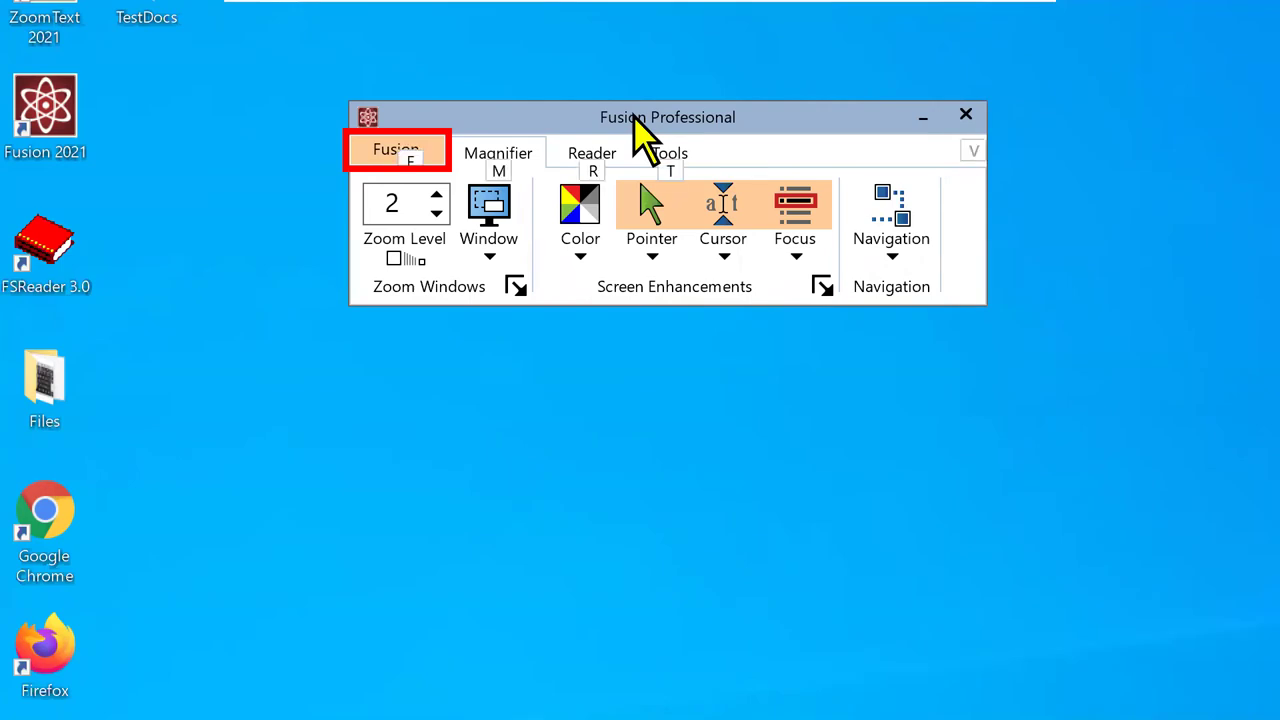
pyautogui.press('alt')
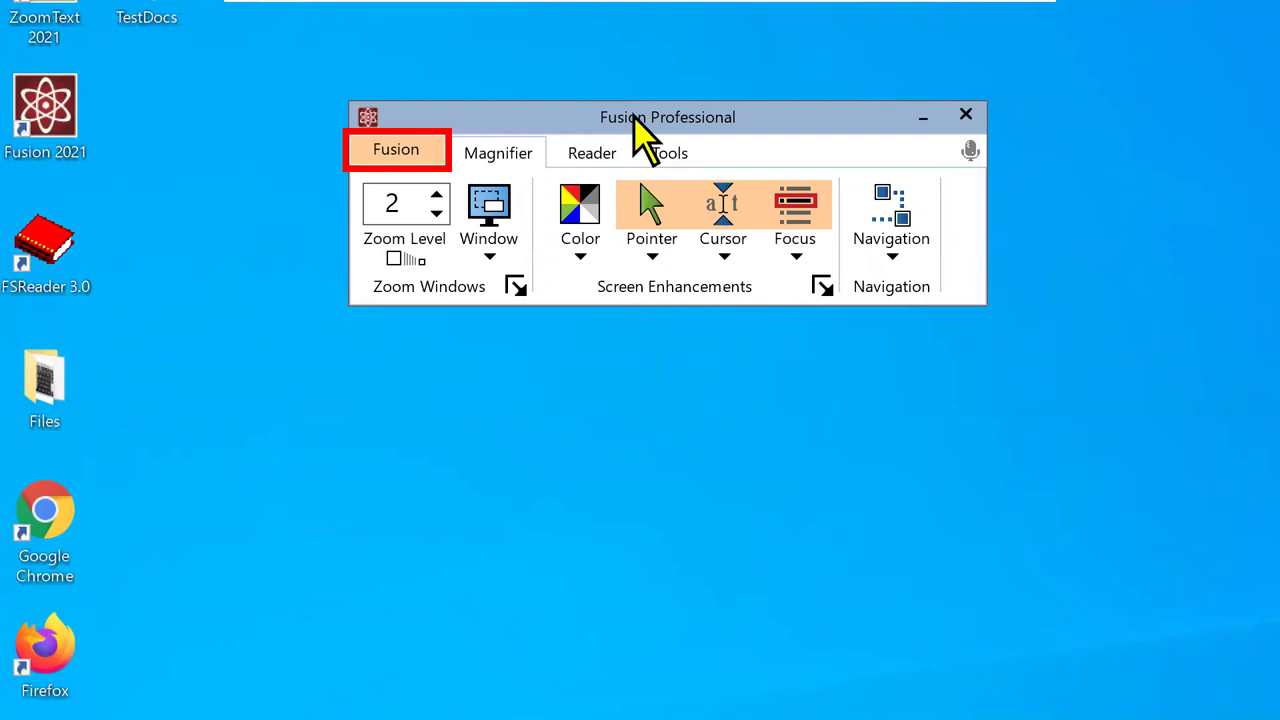
pyautogui.hotkey('capslock', 'c')
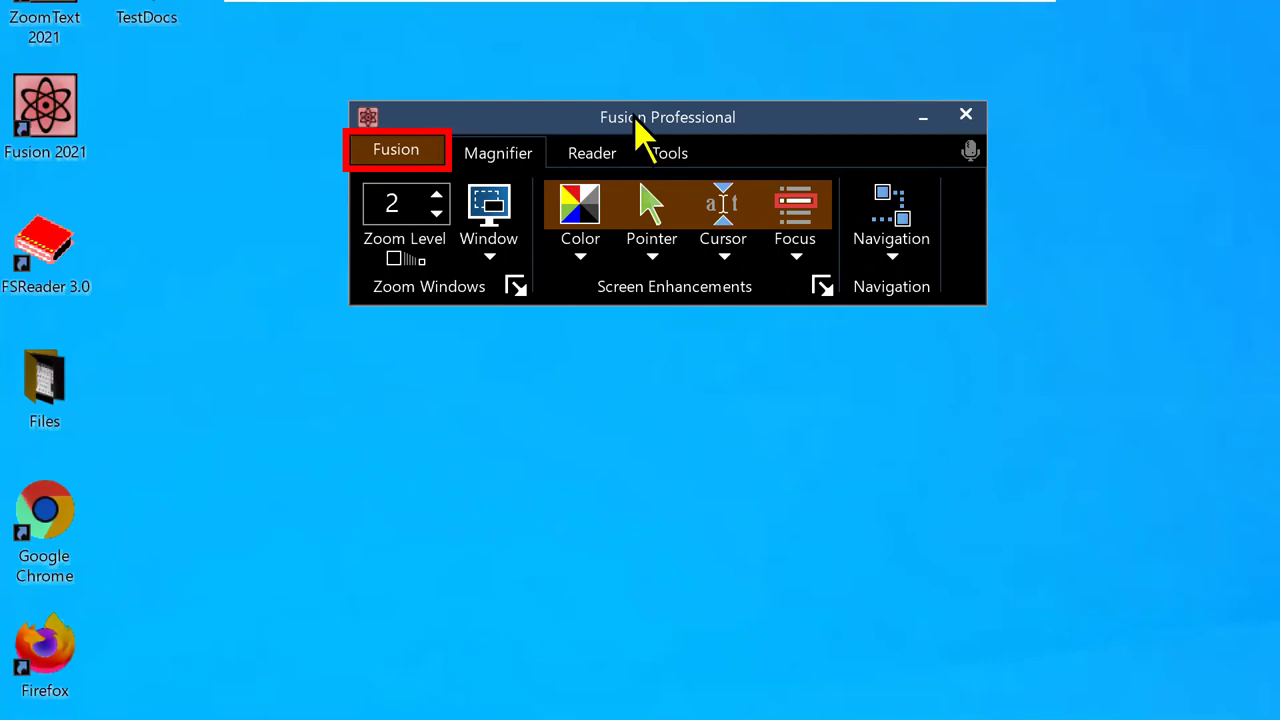
pyautogui.hotkey('capslock', 'c')
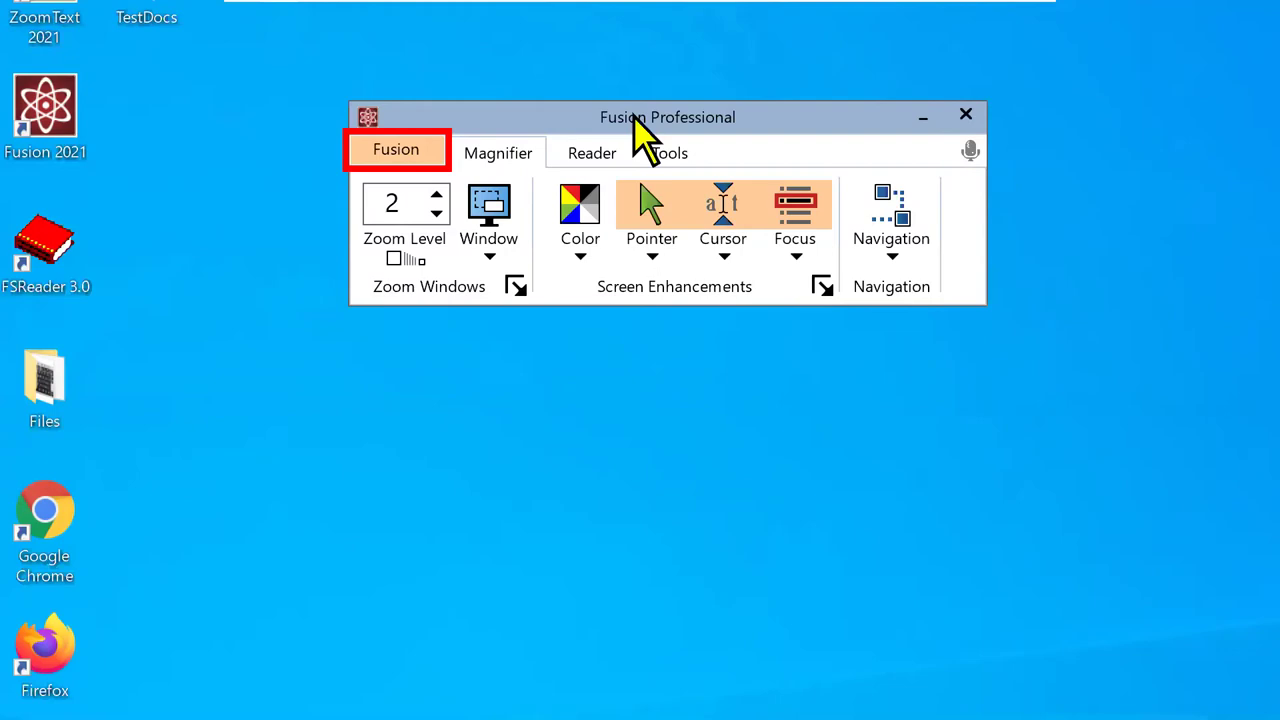
# Choose Load Laptop Layout Mode under the Fusion menu's Hotkey Layout
pyautogui.click(399, 151)
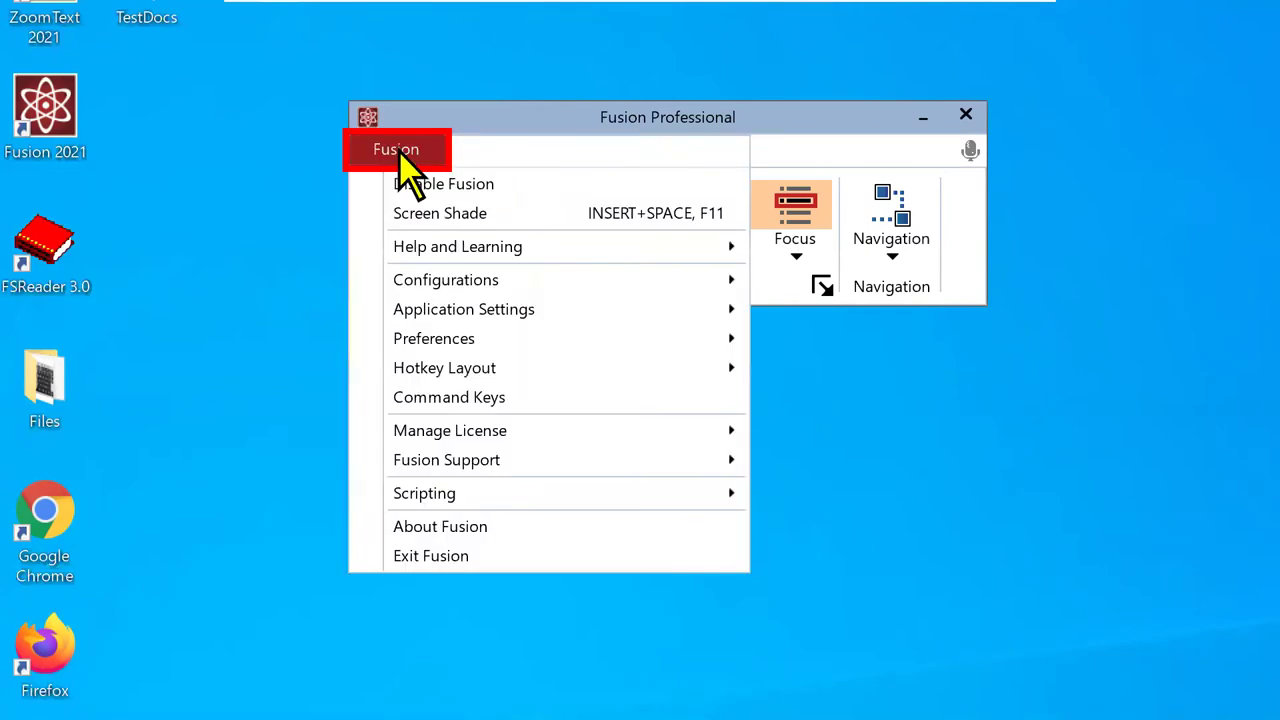
pyautogui.moveTo(503, 371)
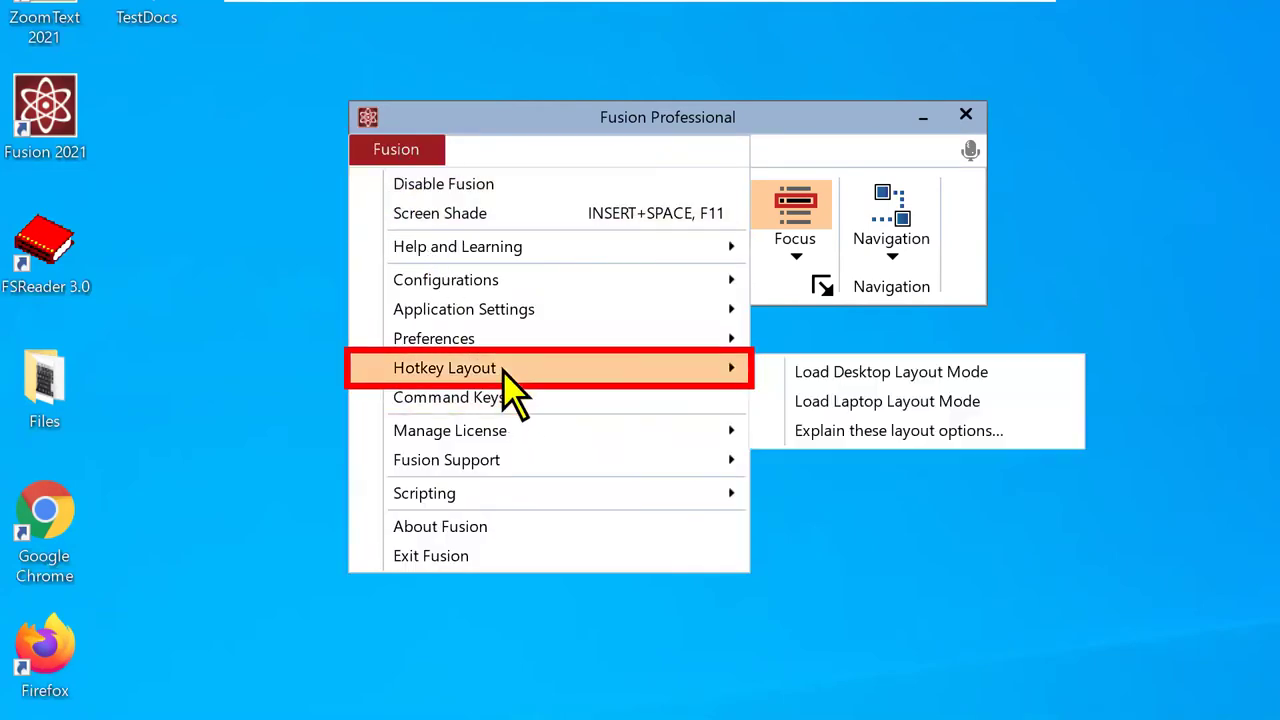
pyautogui.click(907, 413)
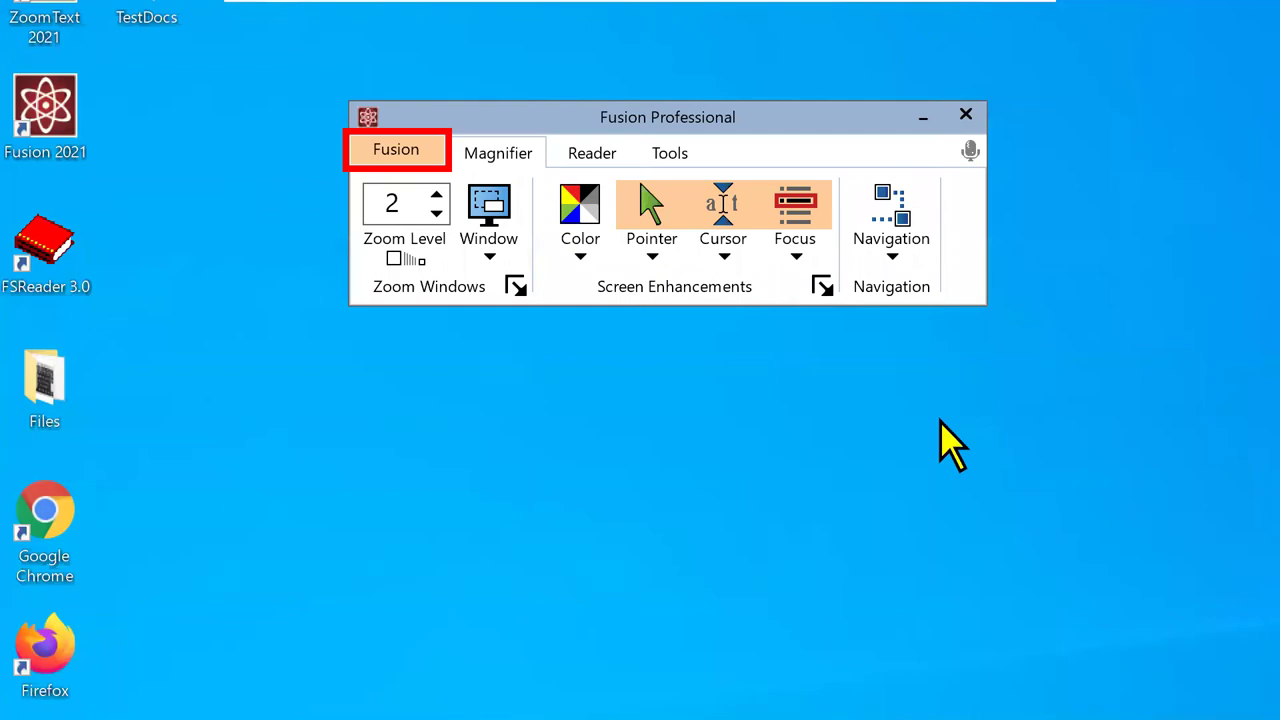
# Test the laptop hotkeys by inverting screen colours and turning them back off with CapsLock+C
pyautogui.press('alt')
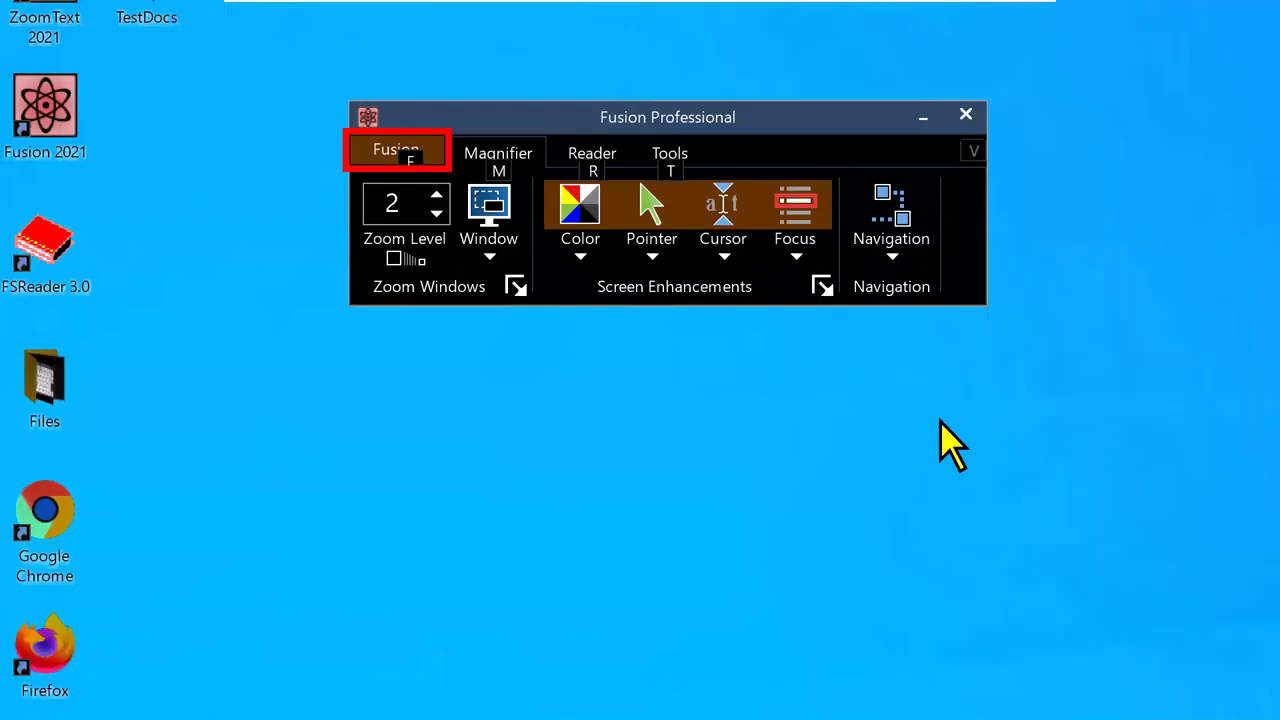
pyautogui.hotkey('capslock', 'c')
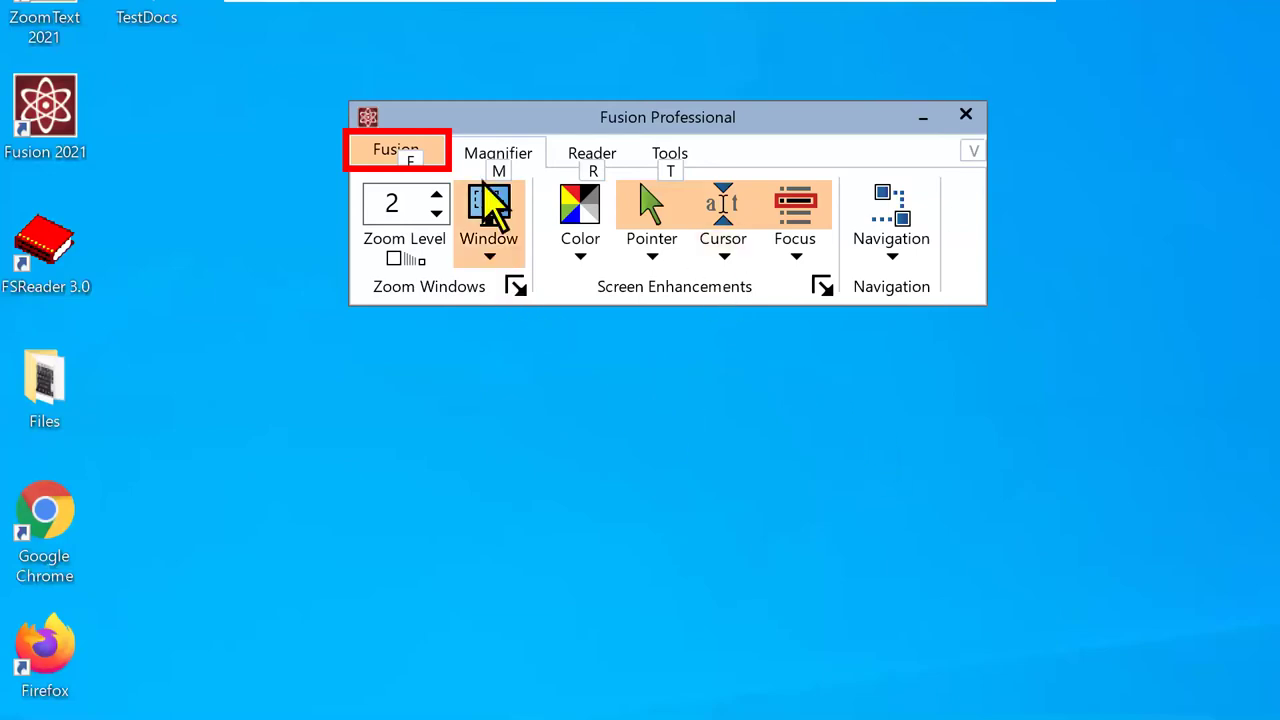
pyautogui.press('alt')
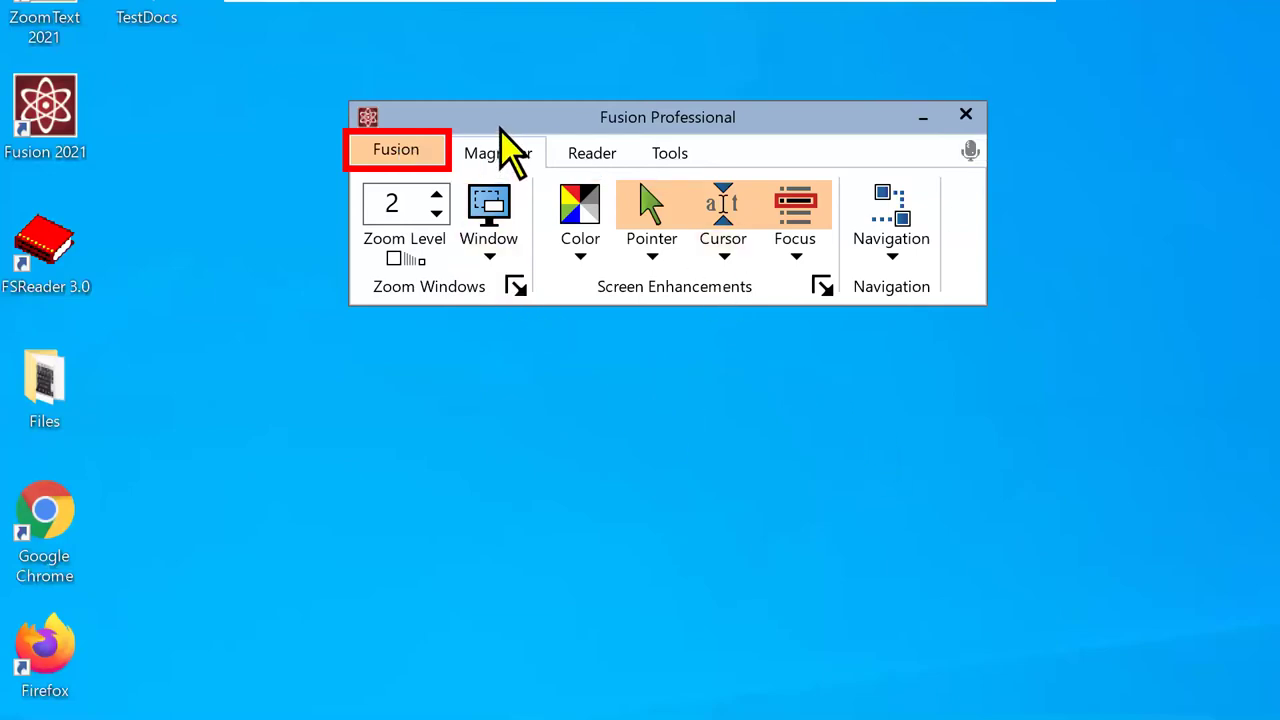
# Show the 'Explain these layout options...' help from Fusion's Hotkey Layout menu
pyautogui.click(400, 152)
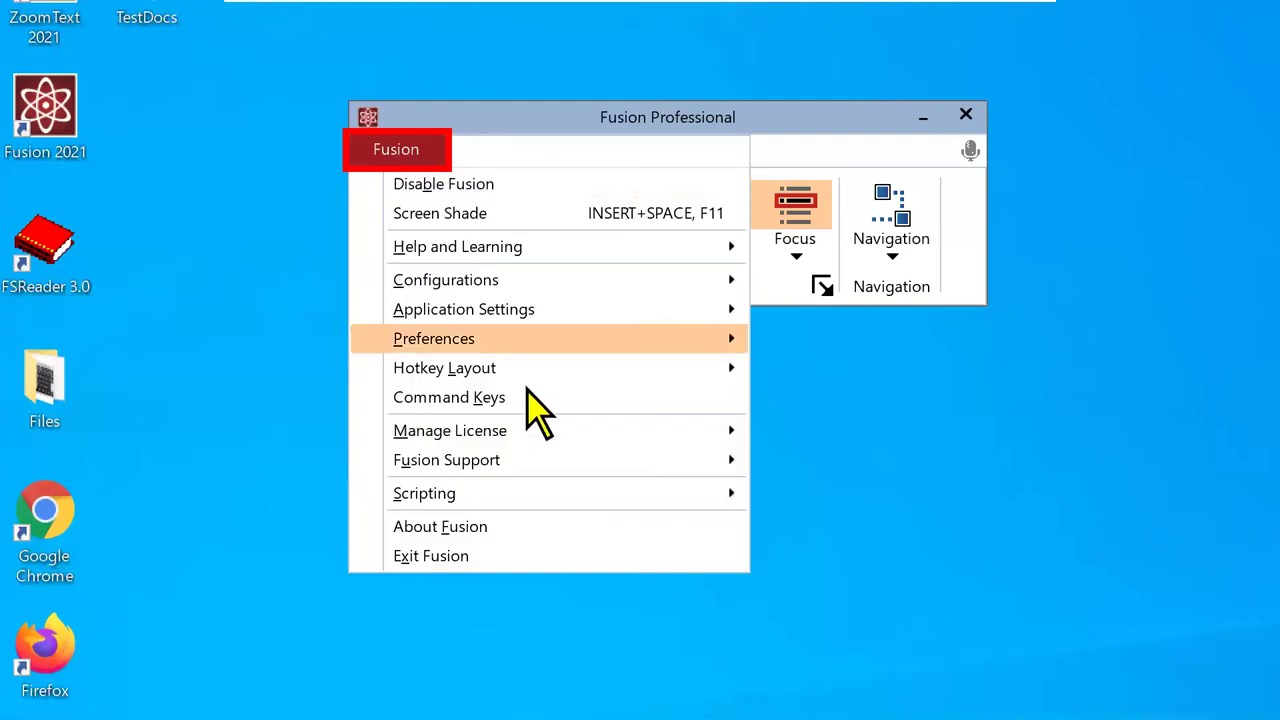
pyautogui.moveTo(464, 364)
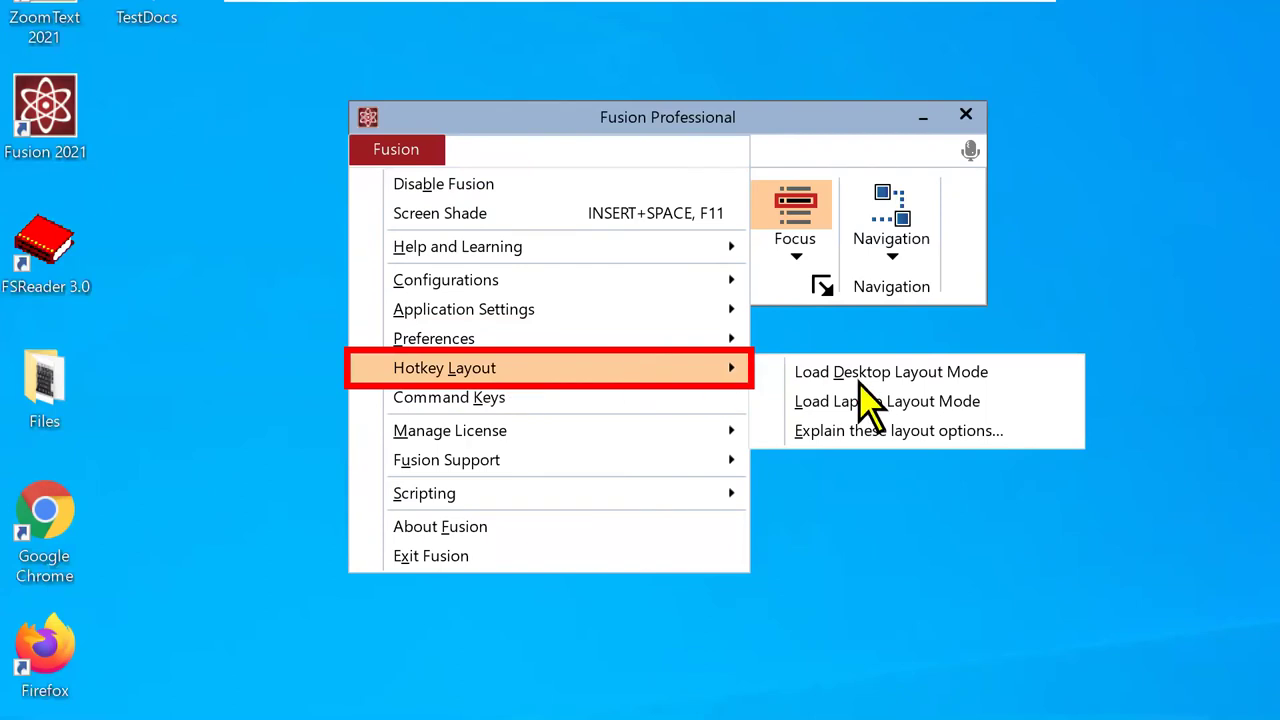
pyautogui.click(941, 439)
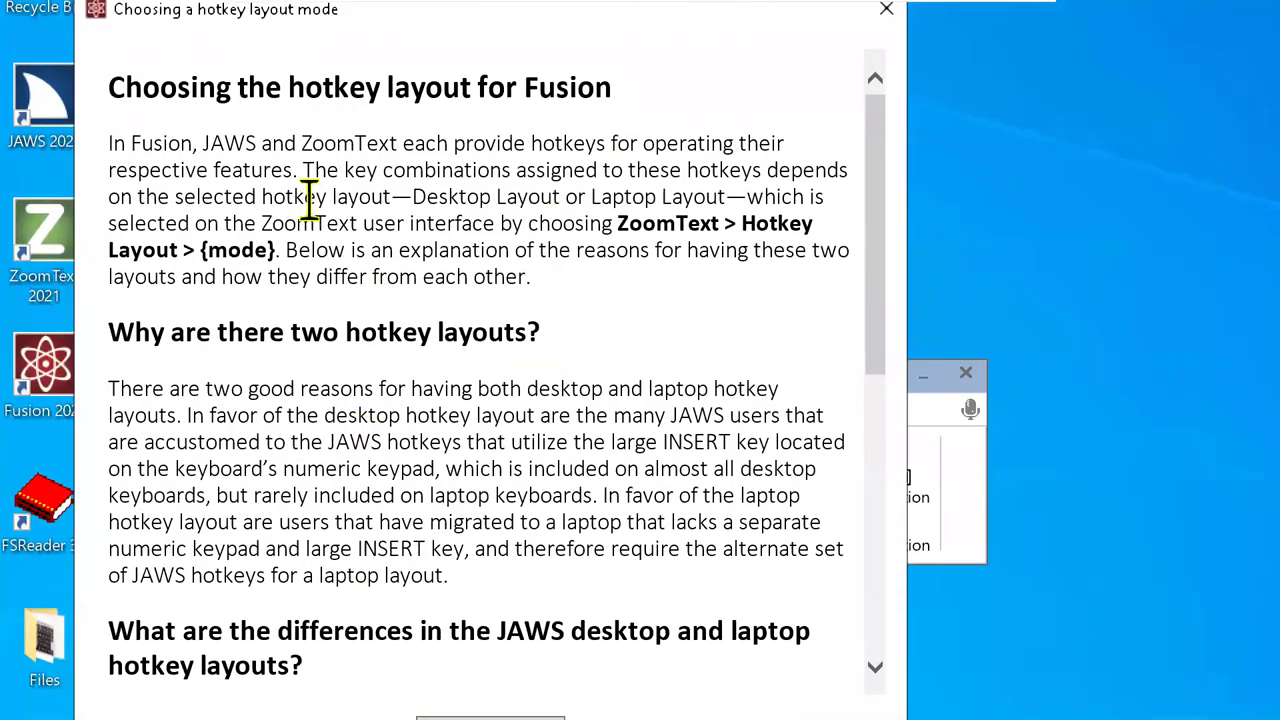
# Scroll through the 'Choosing a hotkey layout mode' help window and close it
pyautogui.scroll(-1, 335, 258)
pyautogui.scroll(-2, 350, 440)
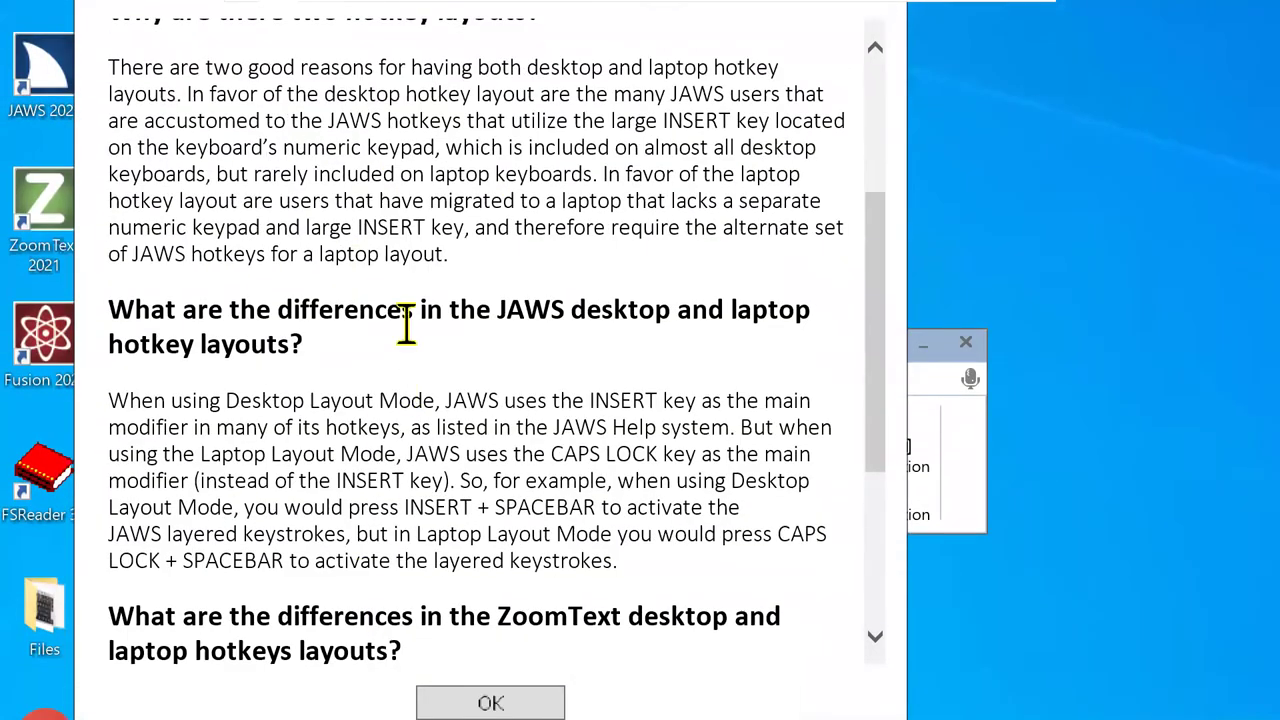
pyautogui.scroll(-1, 403, 310)
pyautogui.scroll(-1, 403, 315)
pyautogui.scroll(-2, 403, 320)
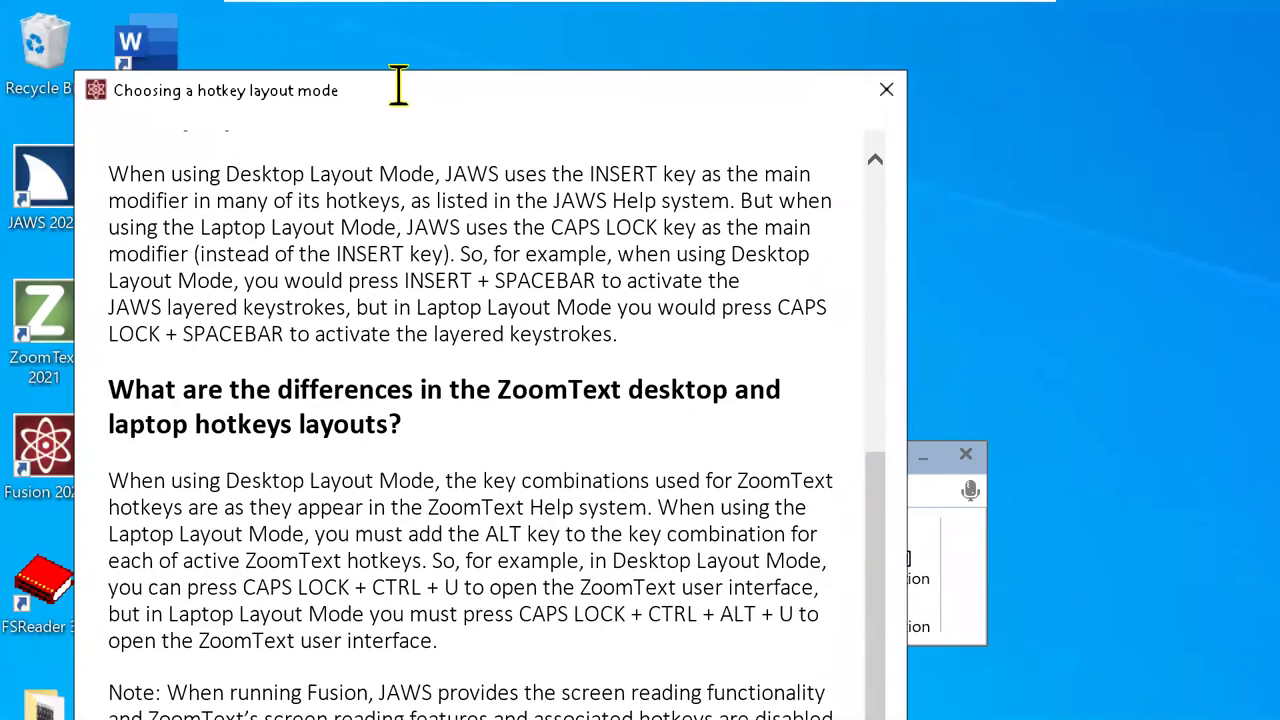
pyautogui.scroll(2, 393, 156)
pyautogui.scroll(4, 394, 266)
pyautogui.scroll(-6, 414, 314)
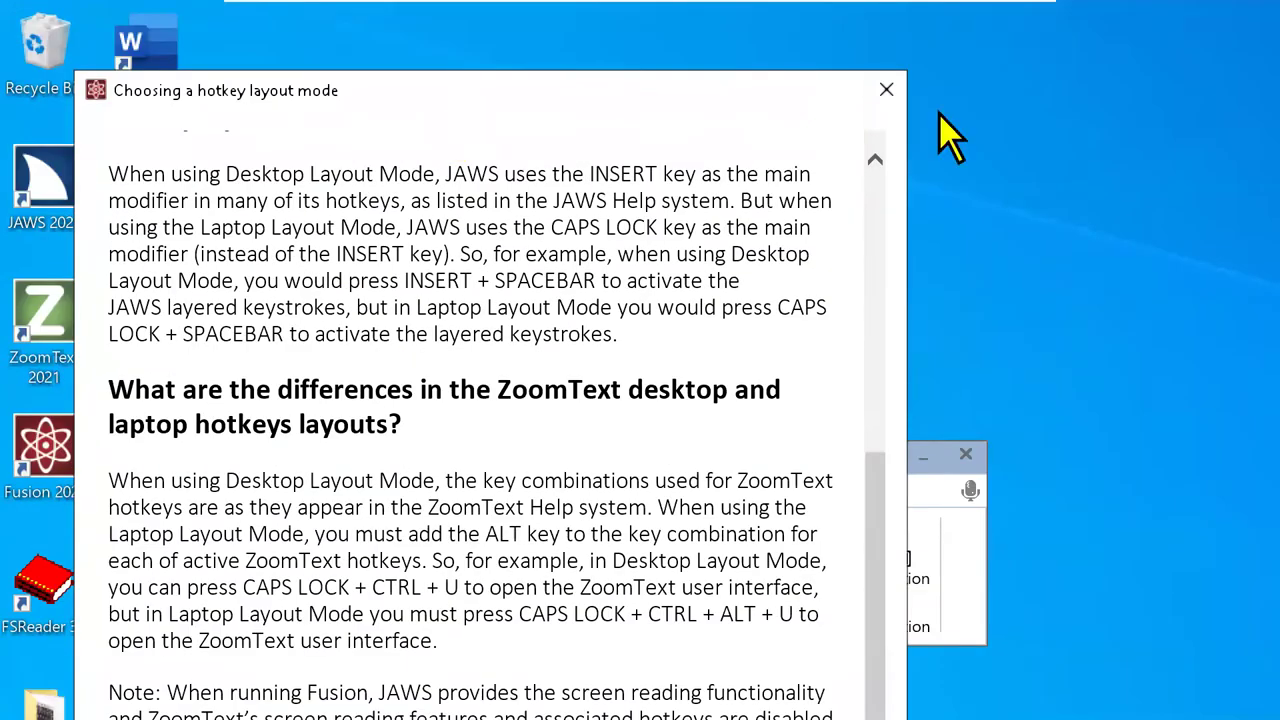
pyautogui.click(882, 86)
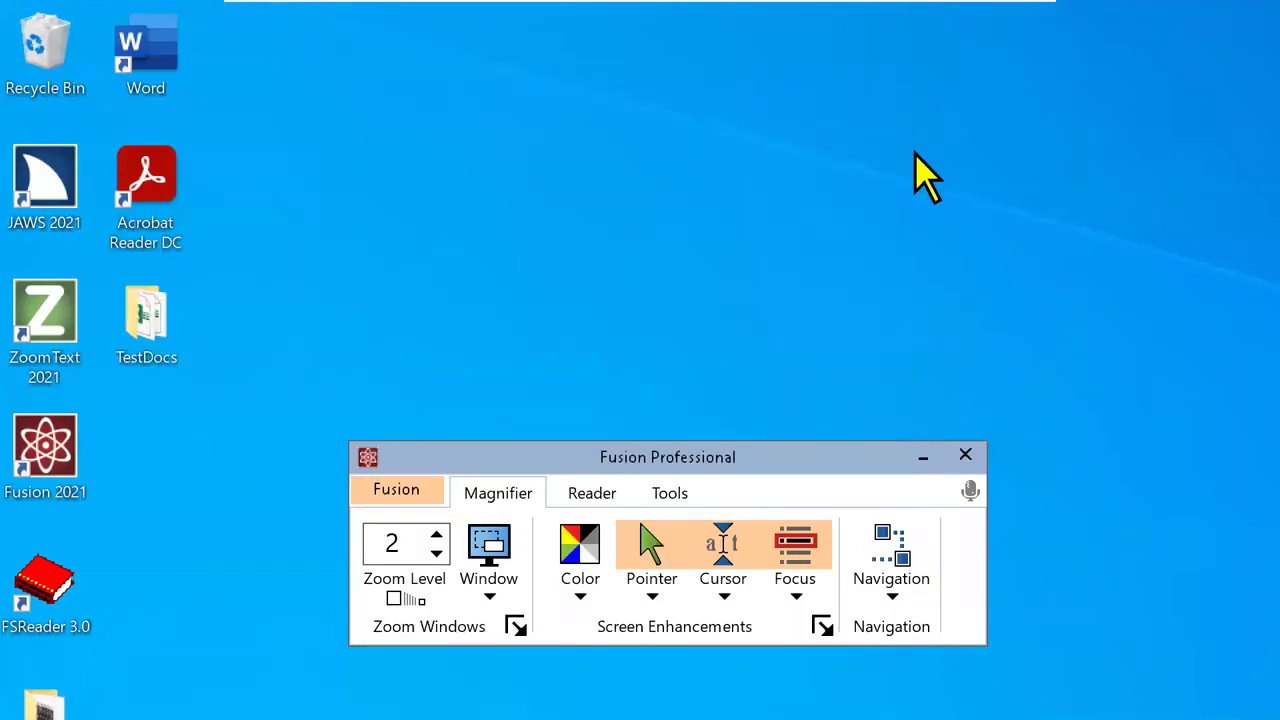
# Load the Desktop Layout Mode hotkeys, then bring up the Command Keys list
pyautogui.click(438, 494)
pyautogui.moveTo(660, 634)
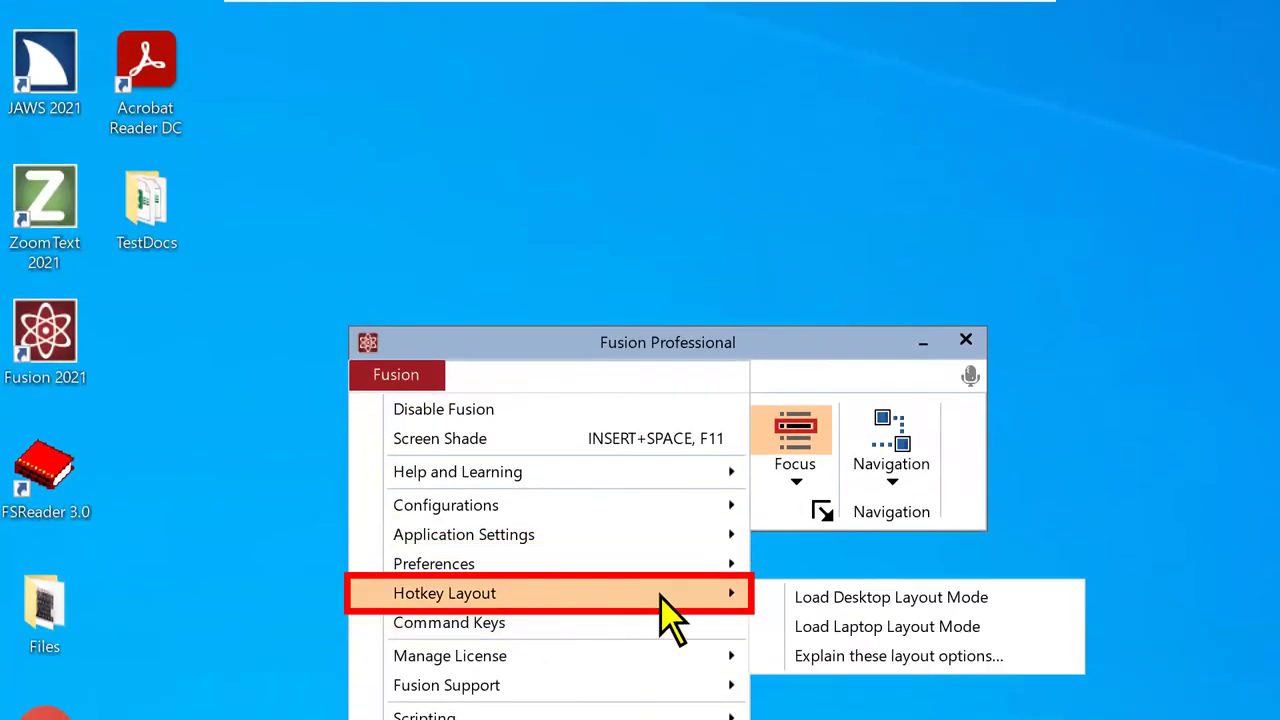
pyautogui.click(863, 603)
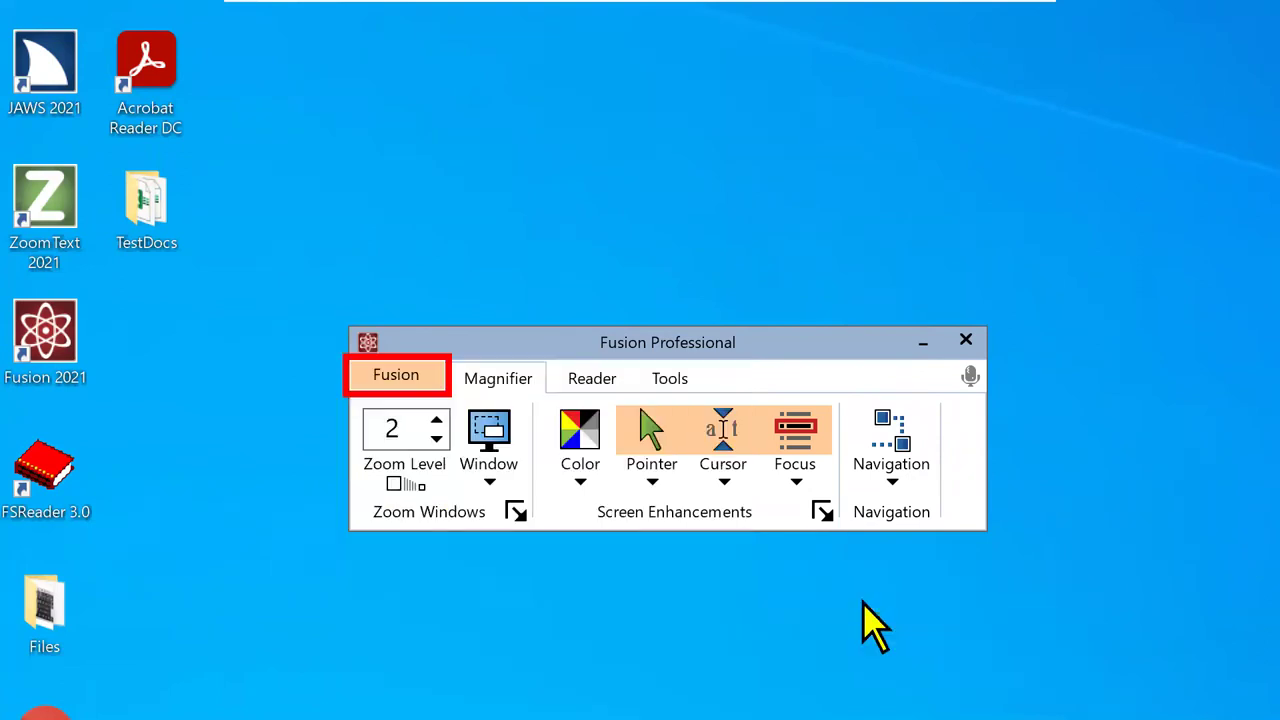
pyautogui.click(410, 386)
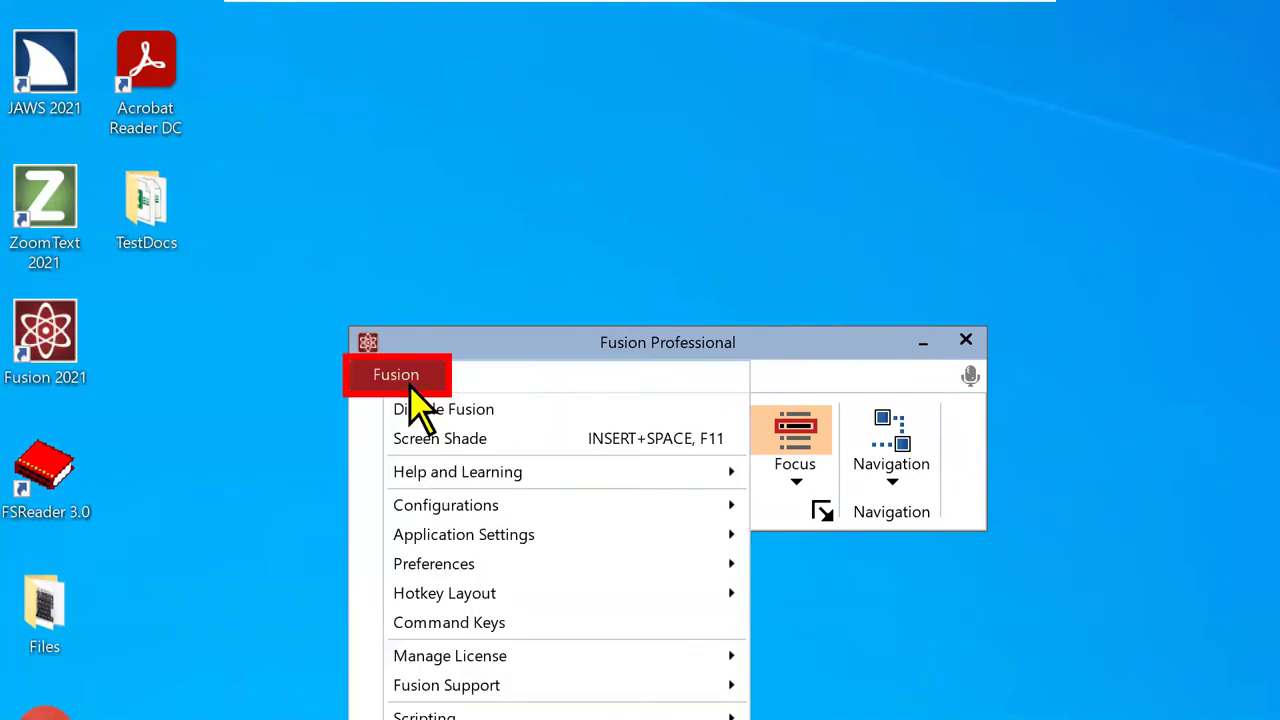
pyautogui.click(453, 616)
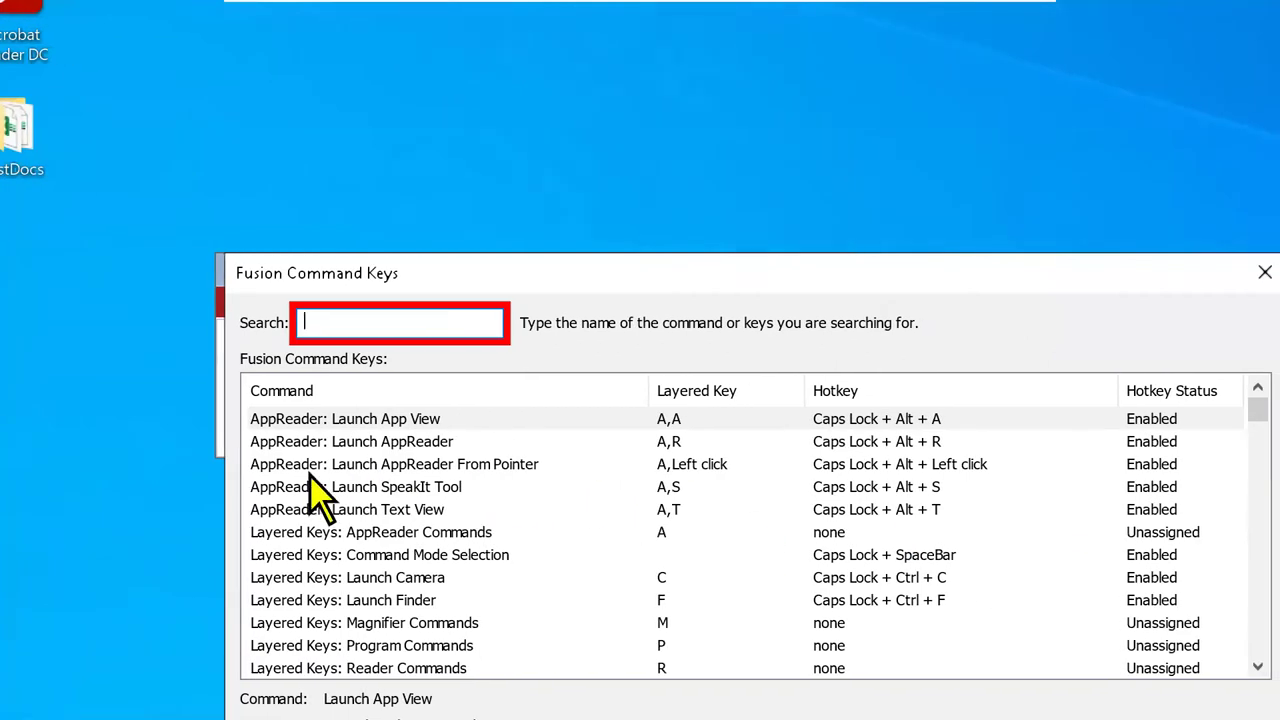
# Look over the Command Keys list, then dismiss it with Escape
pyautogui.scroll(-4, 300, 500)
pyautogui.scroll(4, 520, 545)
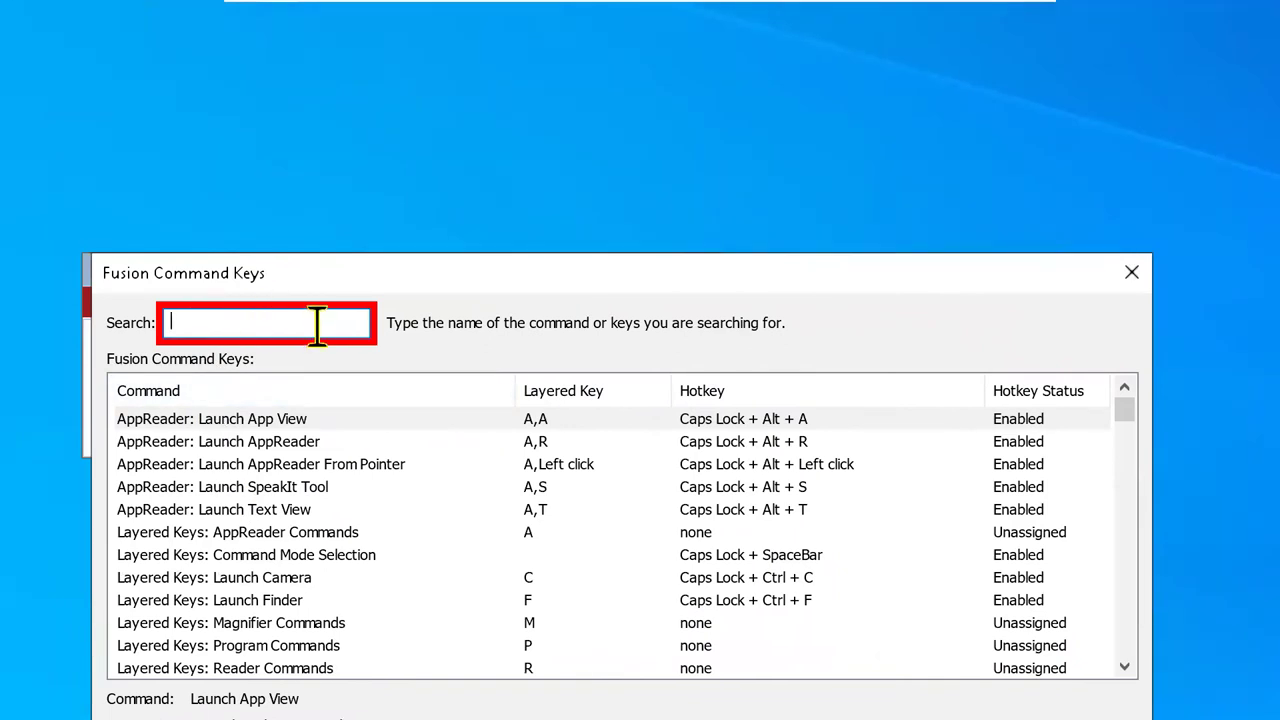
pyautogui.press('Escape')
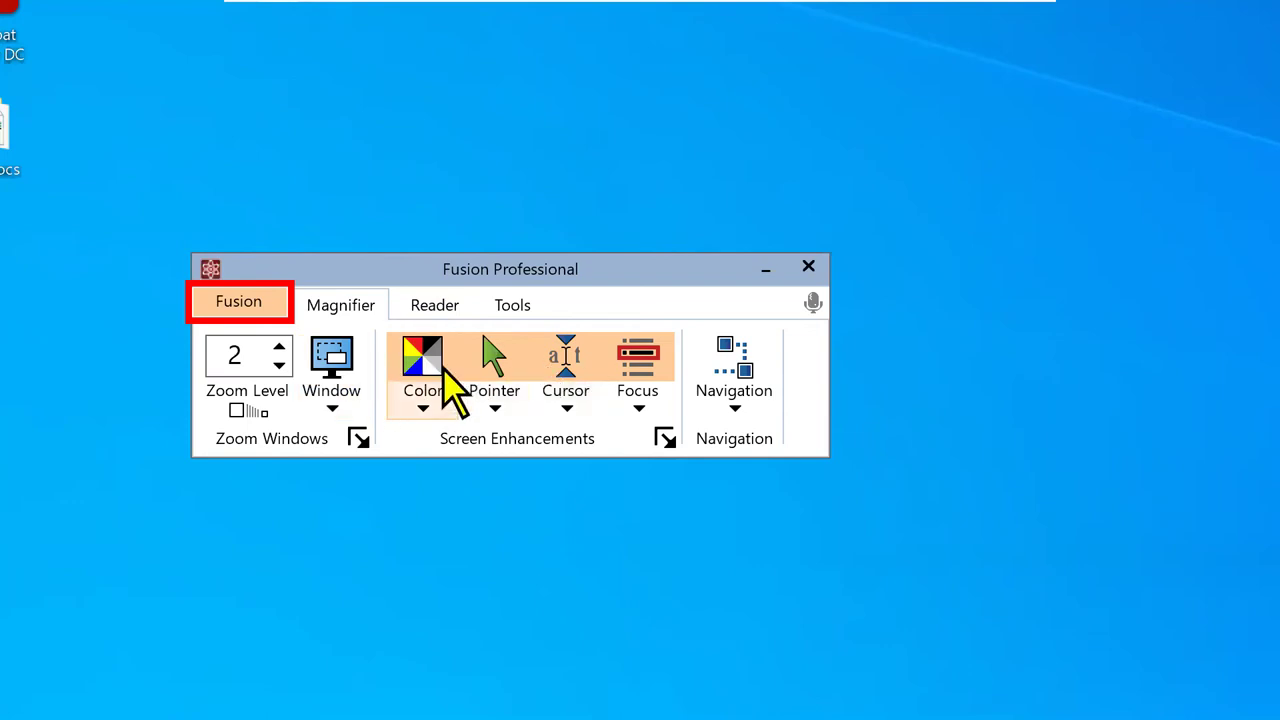
# Look through the pointer, cursor and speech reading enhancement options
pyautogui.click(494, 410)
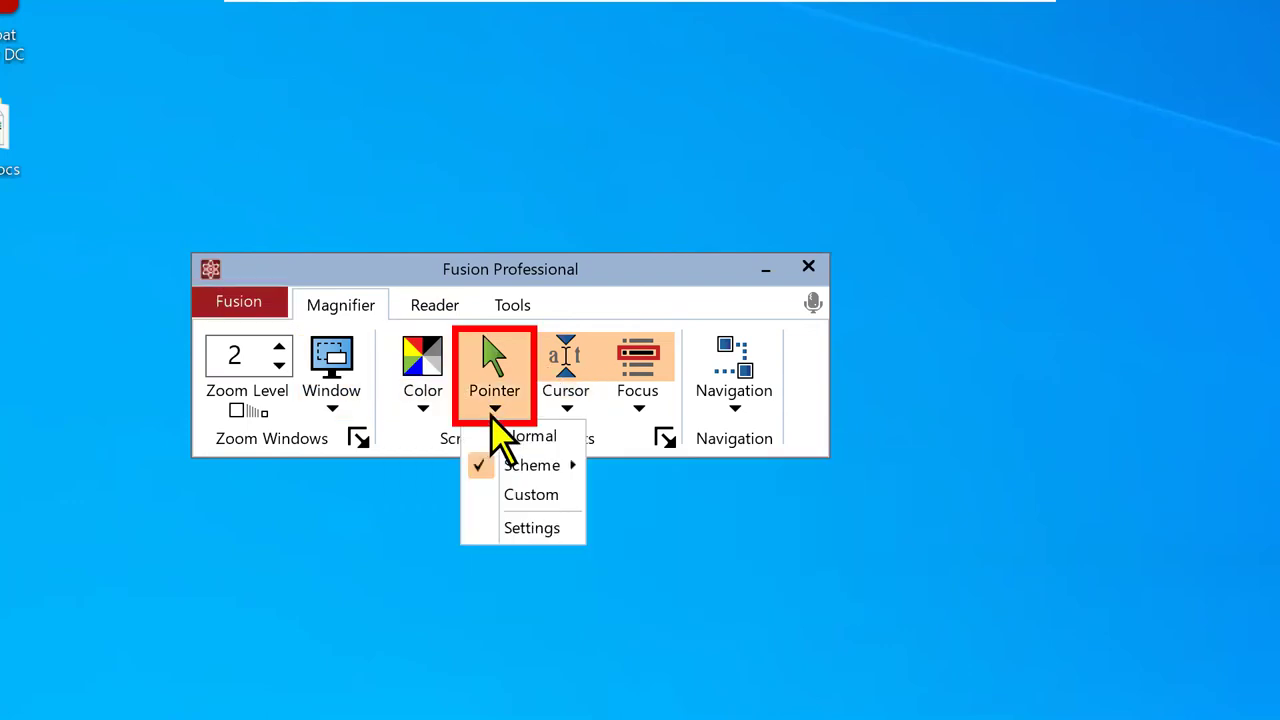
pyautogui.click(568, 408)
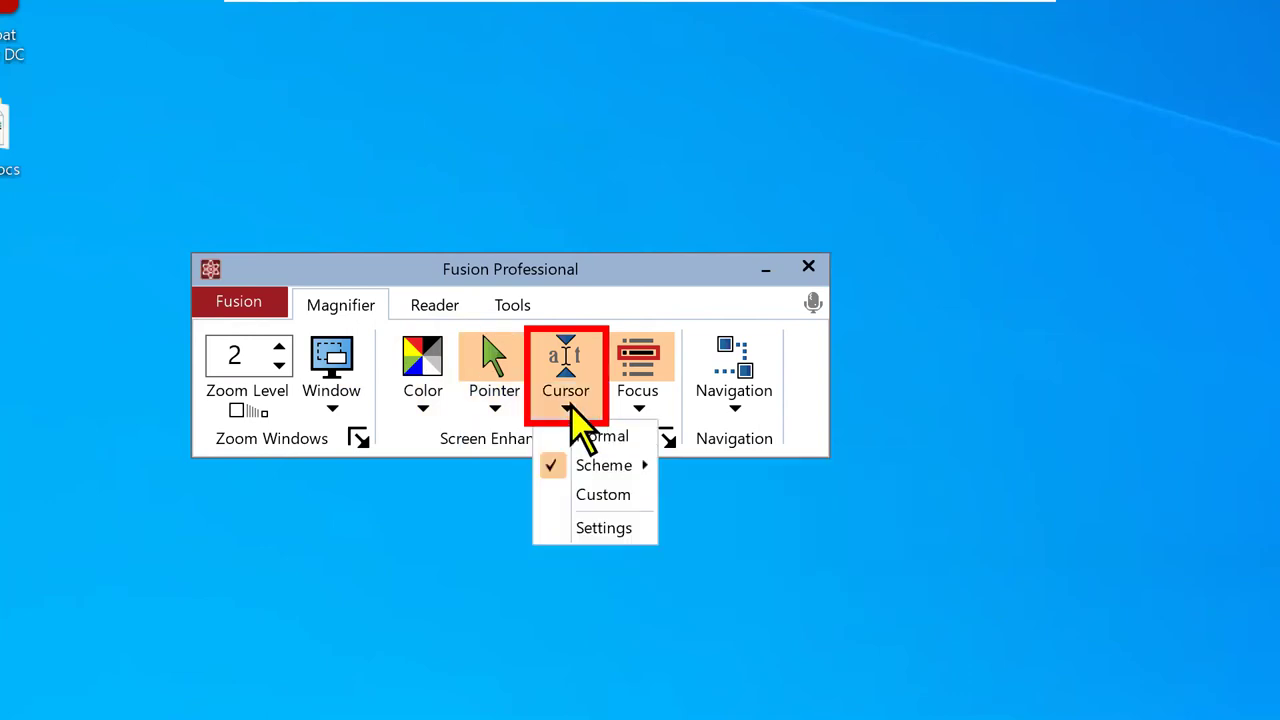
pyautogui.click(437, 310)
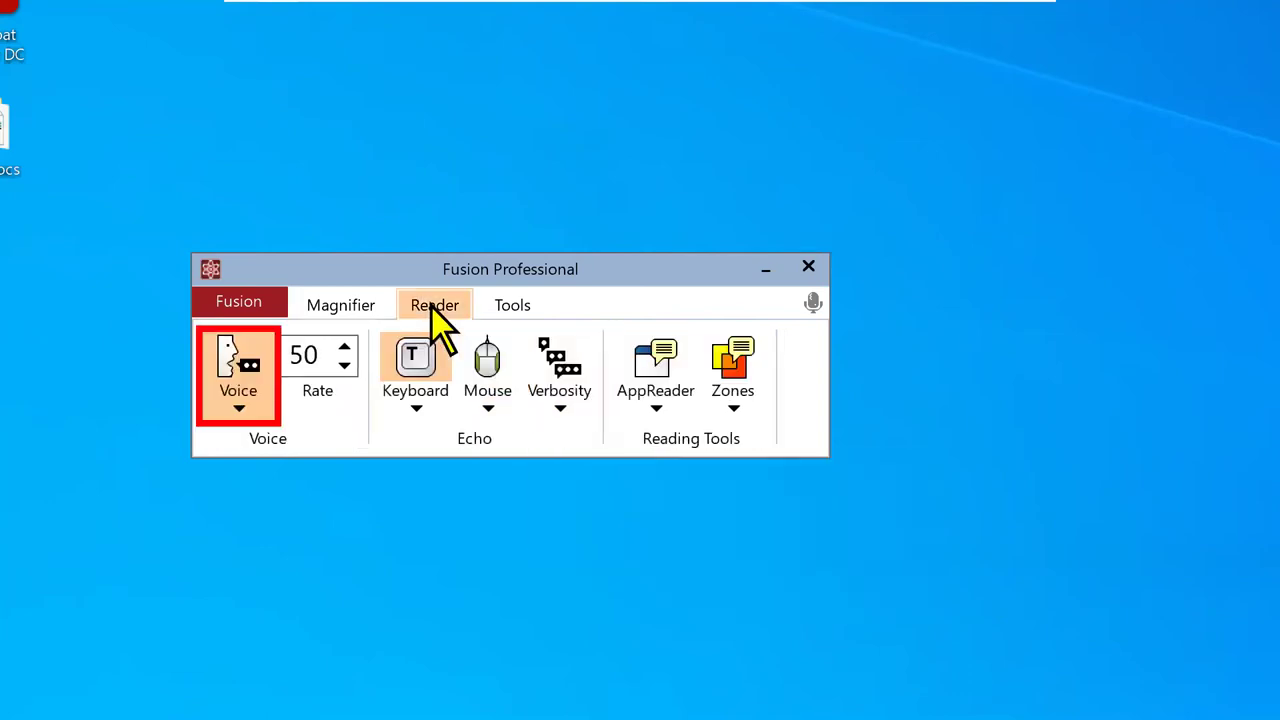
# Show and hide the Alt key tips, then nudge the Fusion window up and right
pyautogui.press('alt')
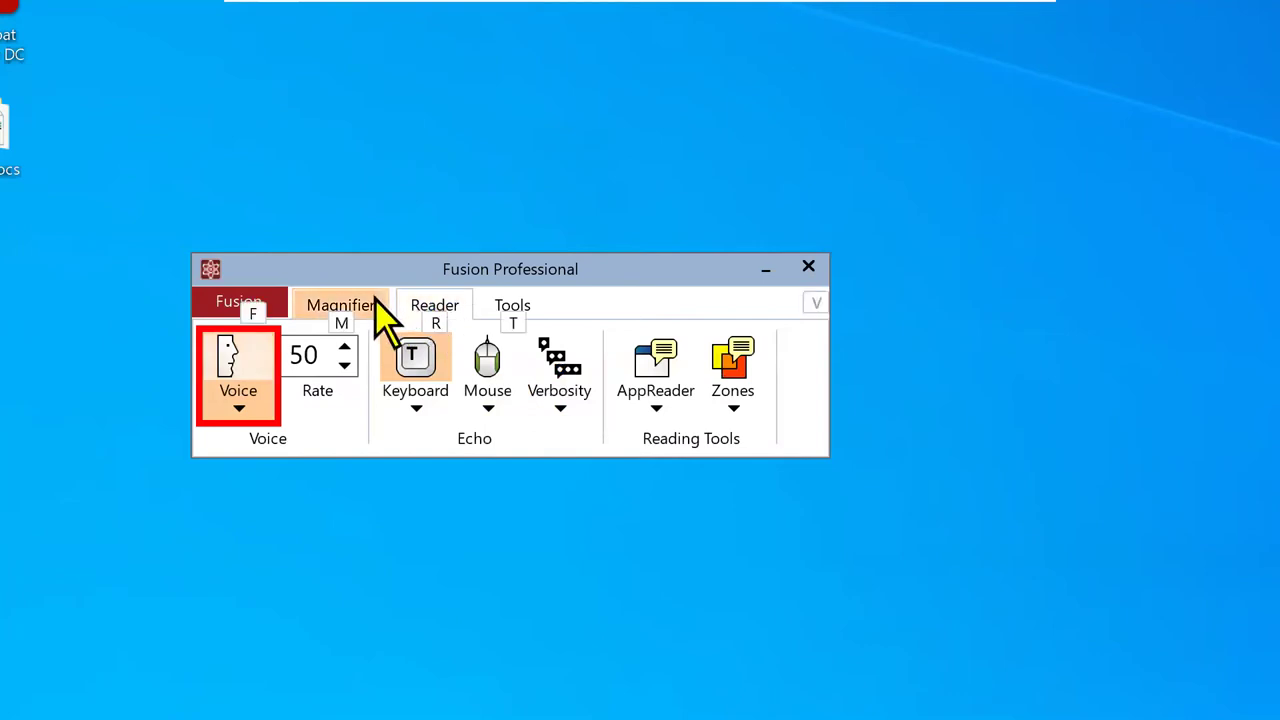
pyautogui.press('alt')
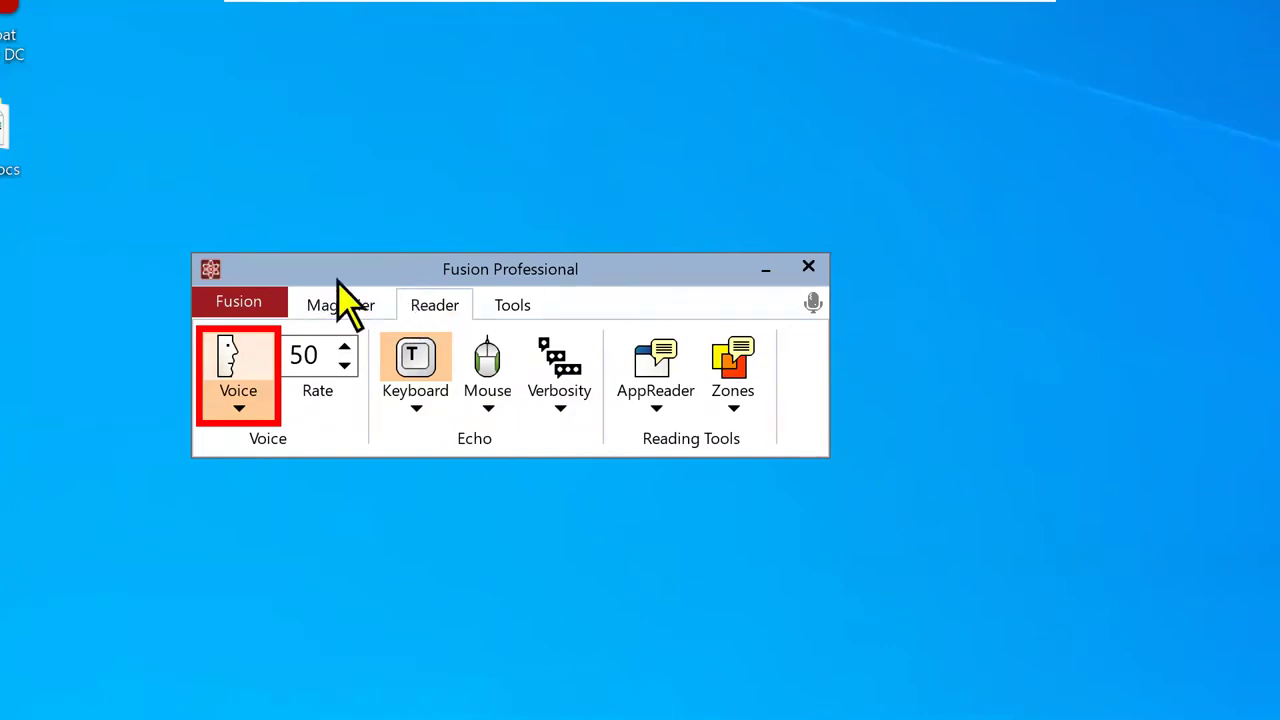
pyautogui.moveTo(338, 278); pyautogui.dragTo(380, 258)
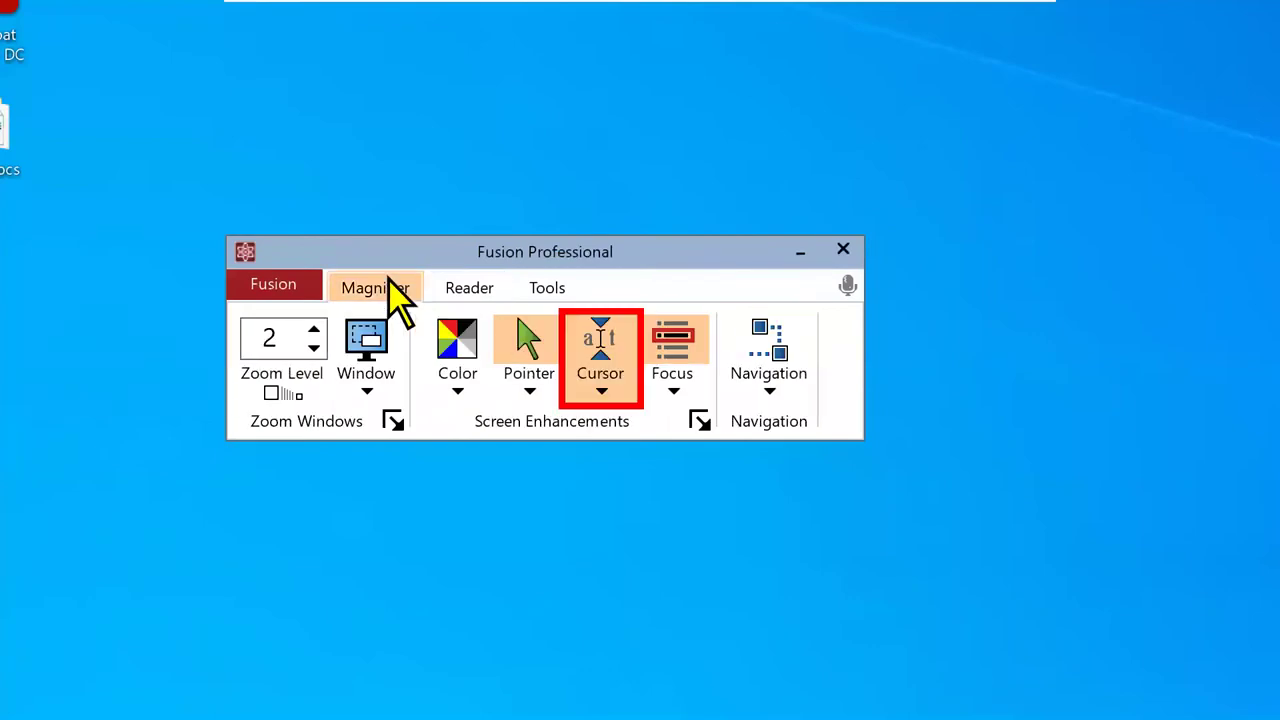
# Reduce the Zoom Level from 2 to 1.2, briefly dropping it to 1
pyautogui.click(313, 348)
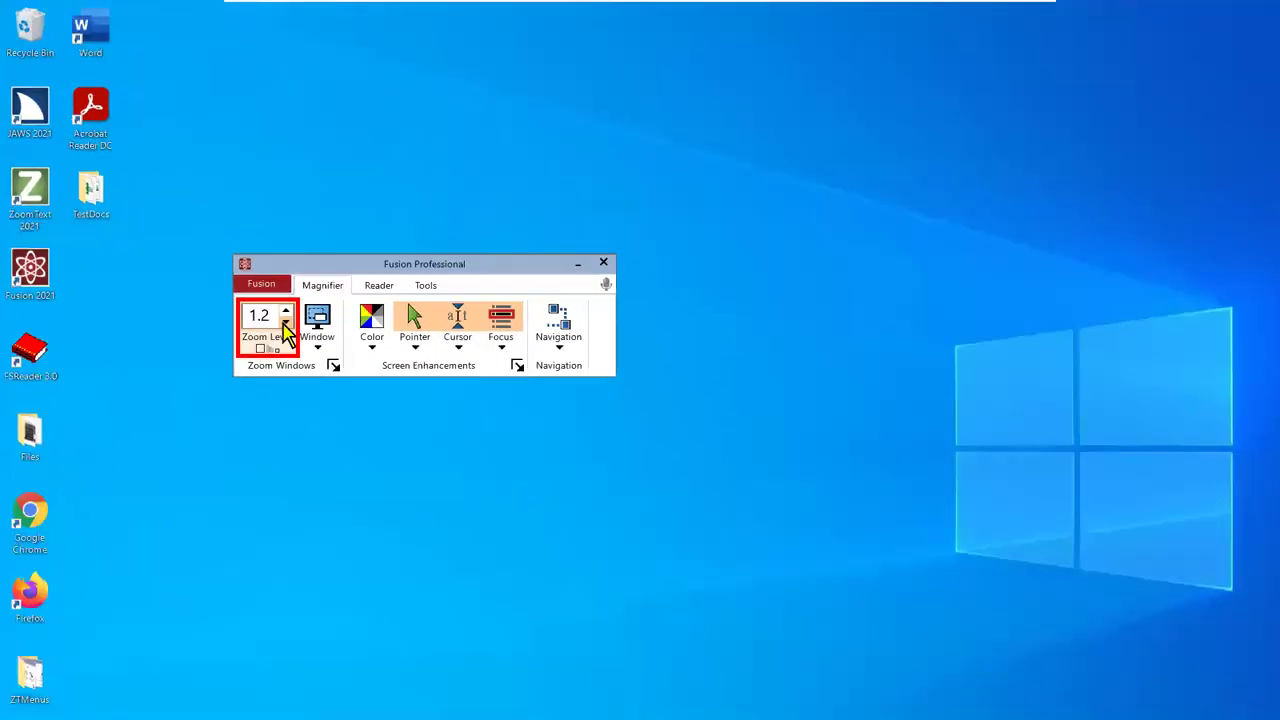
pyautogui.click(285, 324)
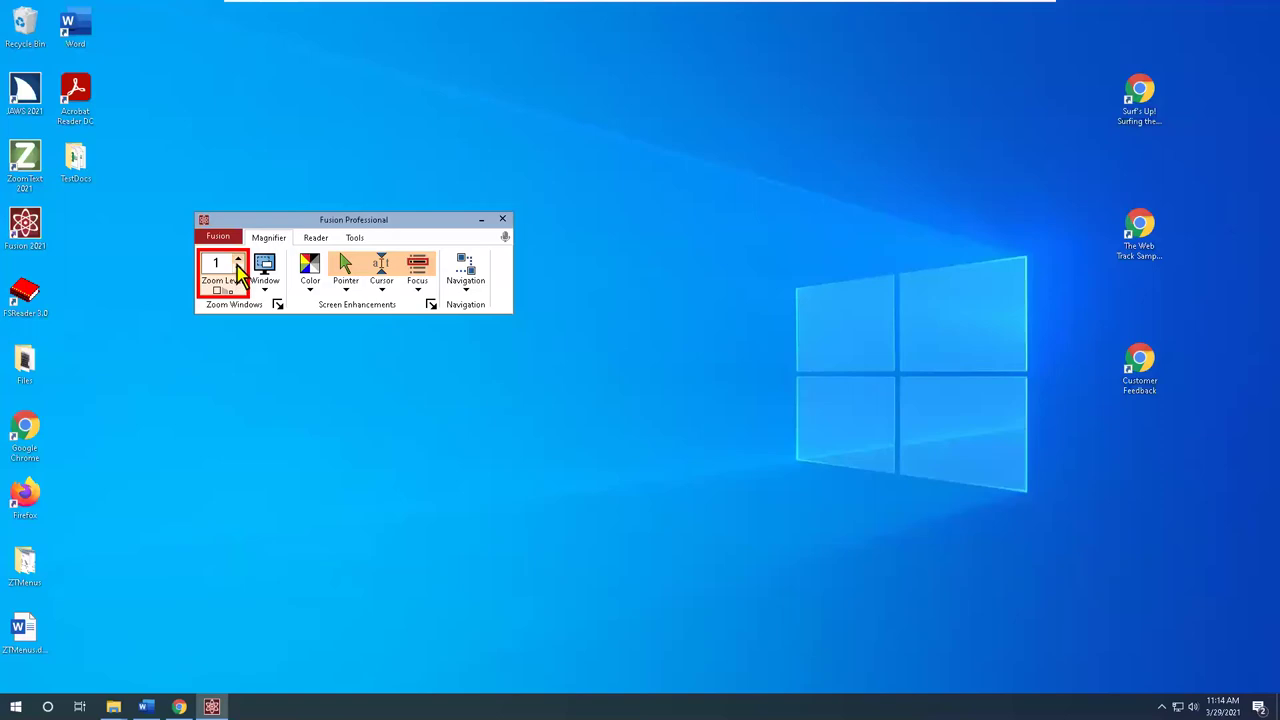
pyautogui.click(285, 311)
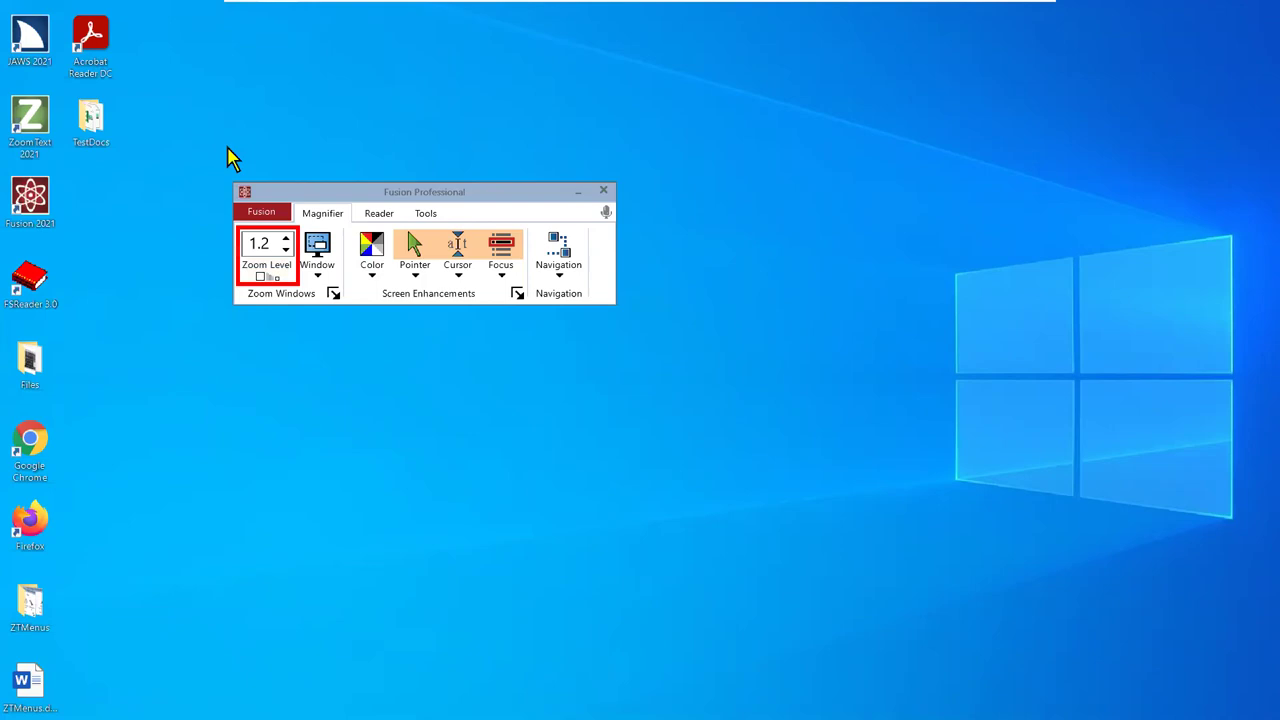
# Open and dismiss the Fusion tray menu, then drag the Fusion window right toward the middle
pyautogui.rightClick(1245, 707)
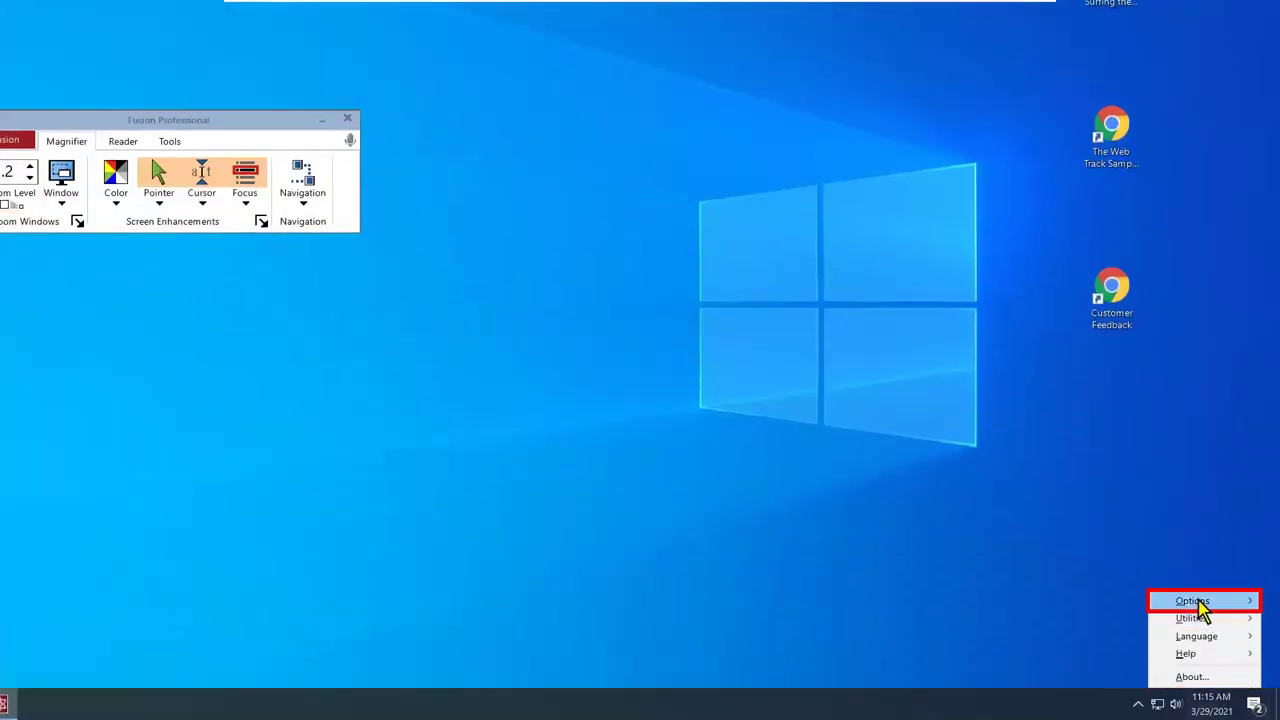
pyautogui.moveTo(1165, 603)
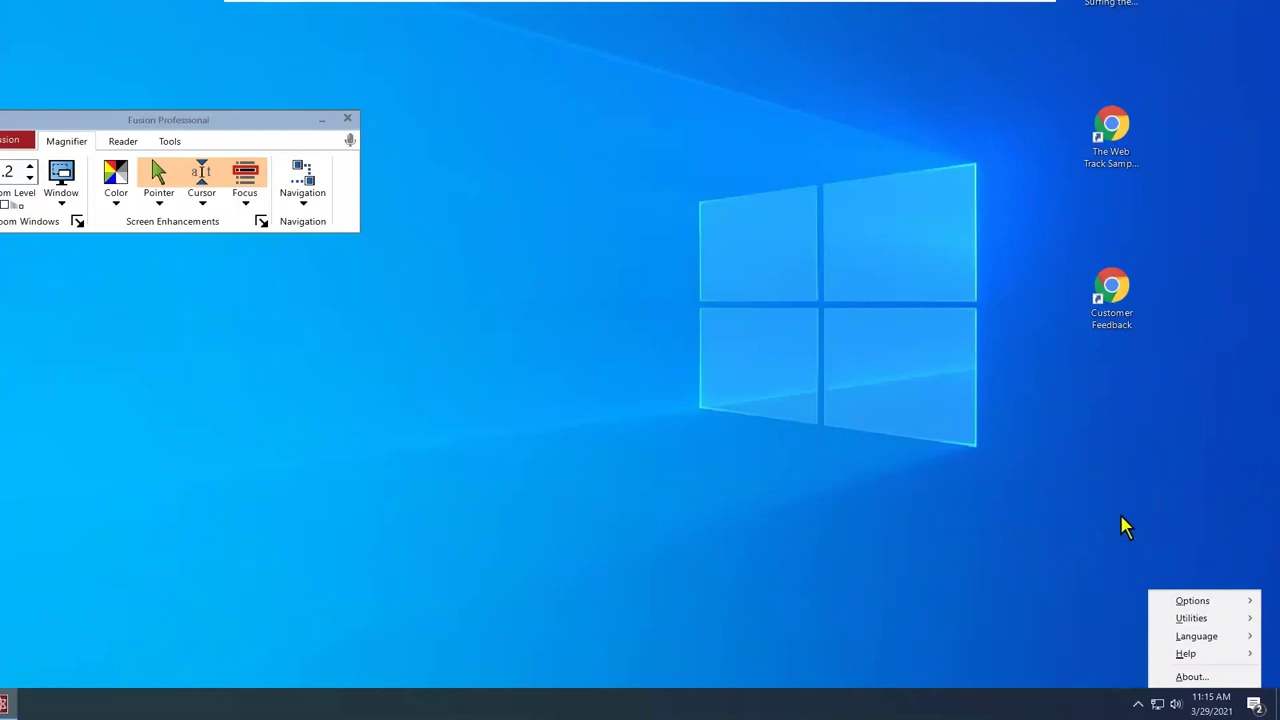
pyautogui.press('Escape')
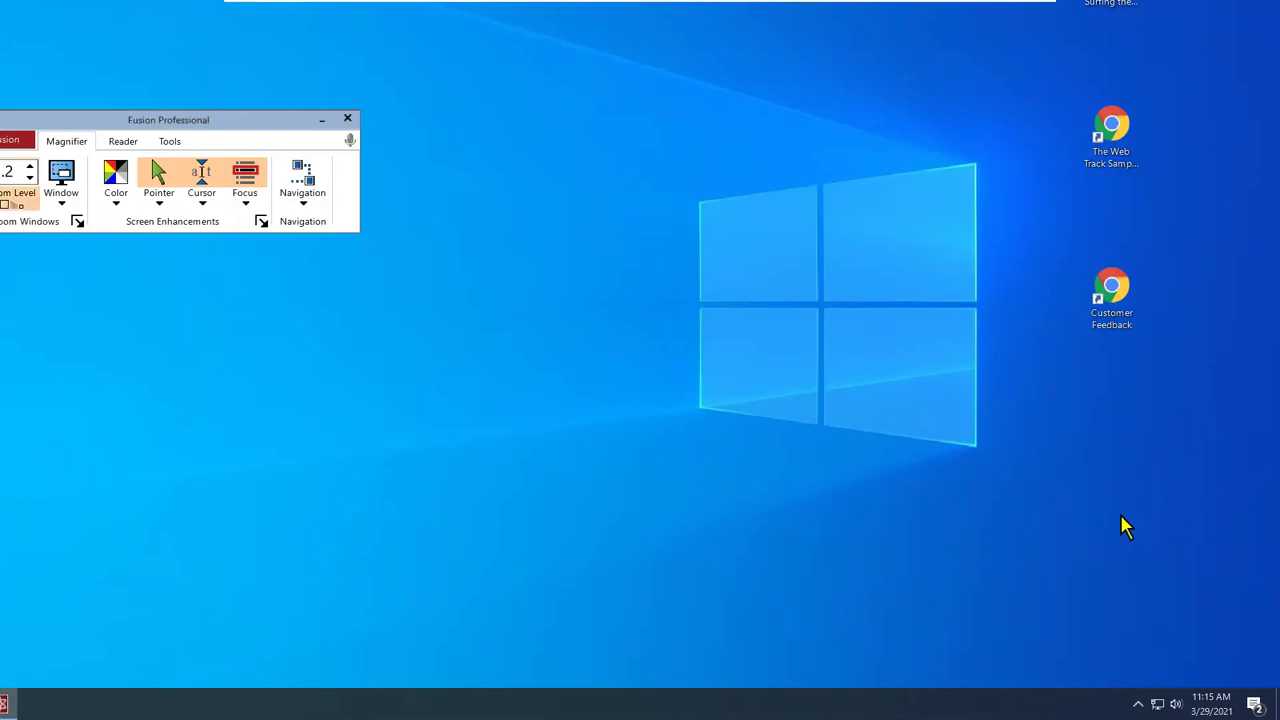
pyautogui.moveTo(362, 265); pyautogui.dragTo(958, 404)
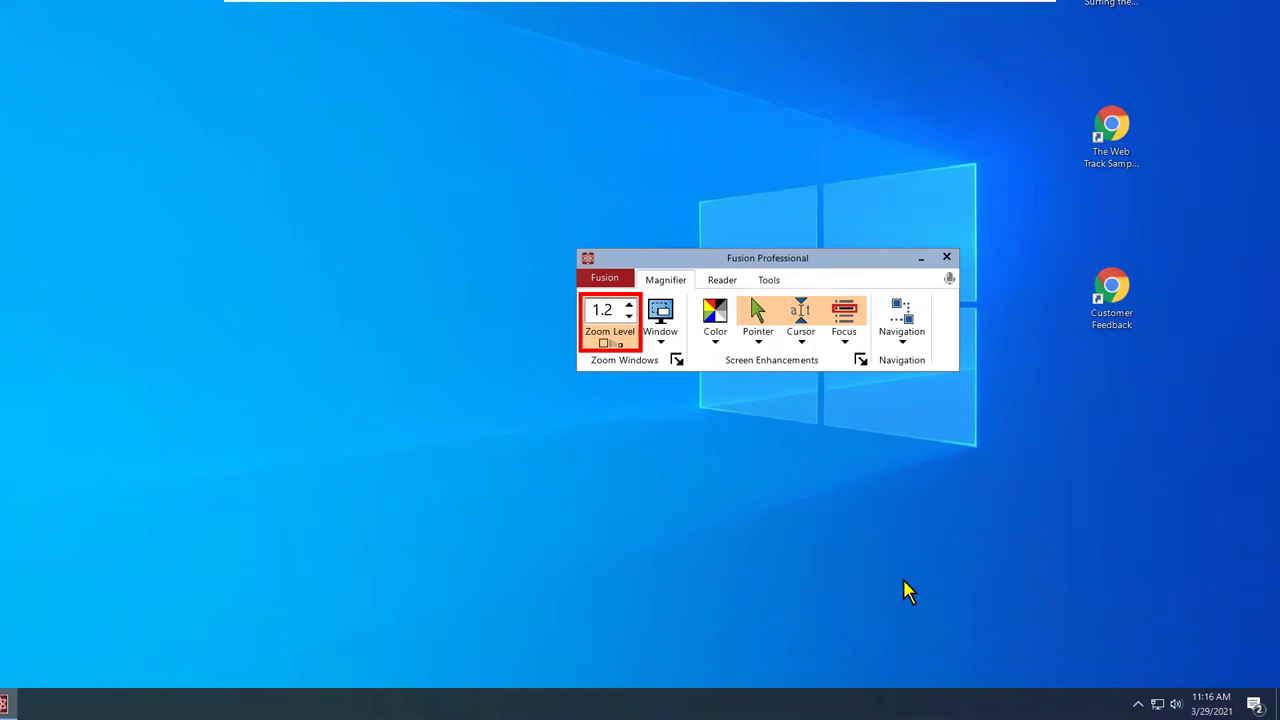
# Toggle the Alt key tips, then bring up the Fusion menu with Insert+J
pyautogui.press('alt')
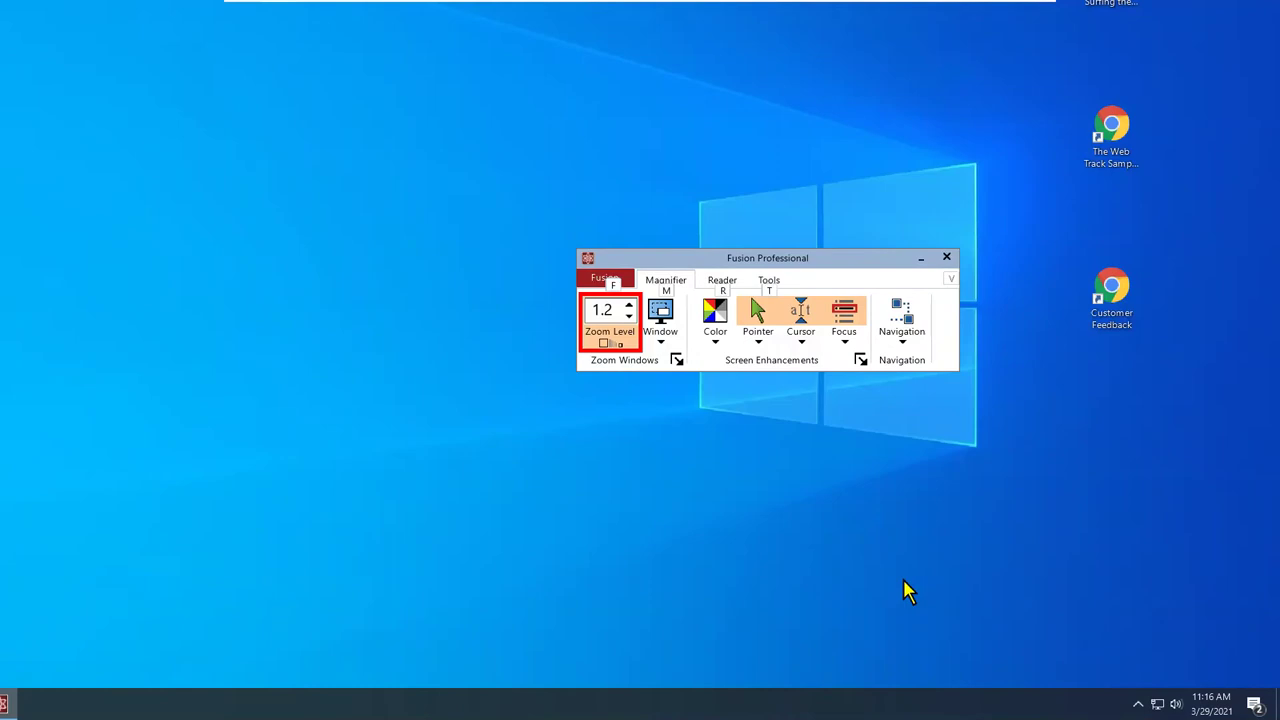
pyautogui.press('alt')
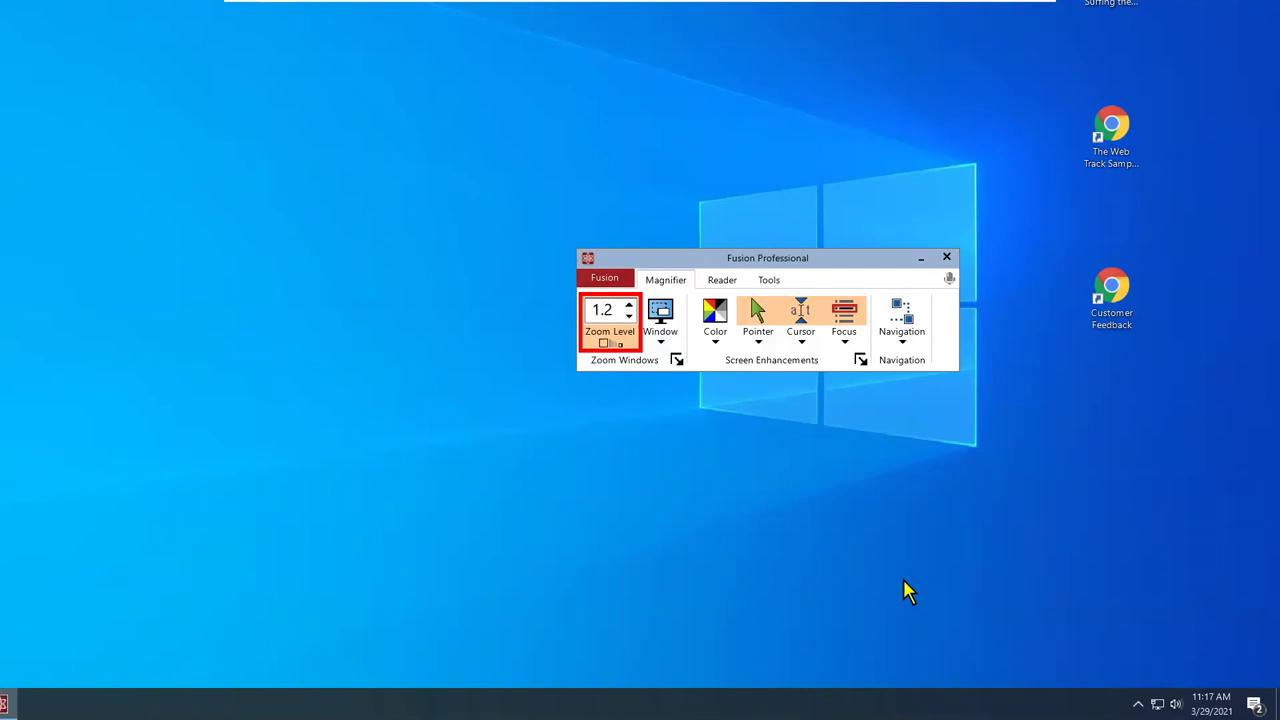
pyautogui.press('insert+j')
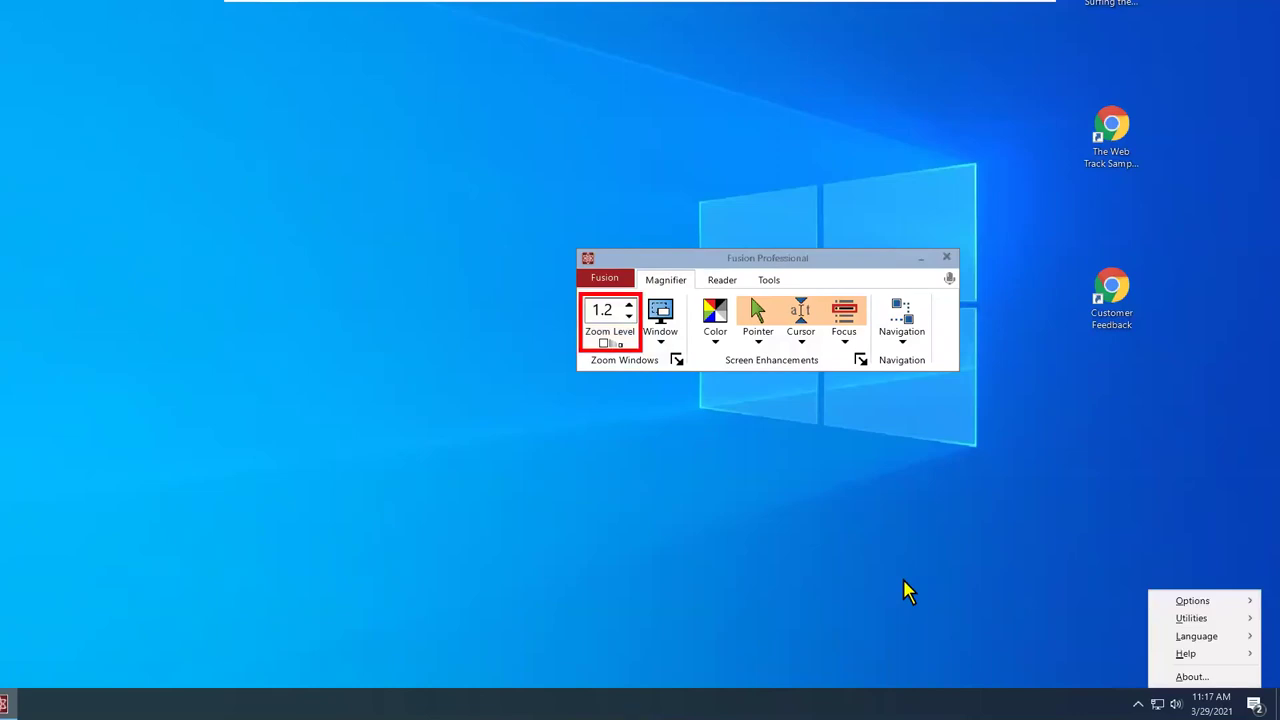
# Step through Options, Utilities and Language, expand the Utilities submenu, then close it
pyautogui.press('Down')
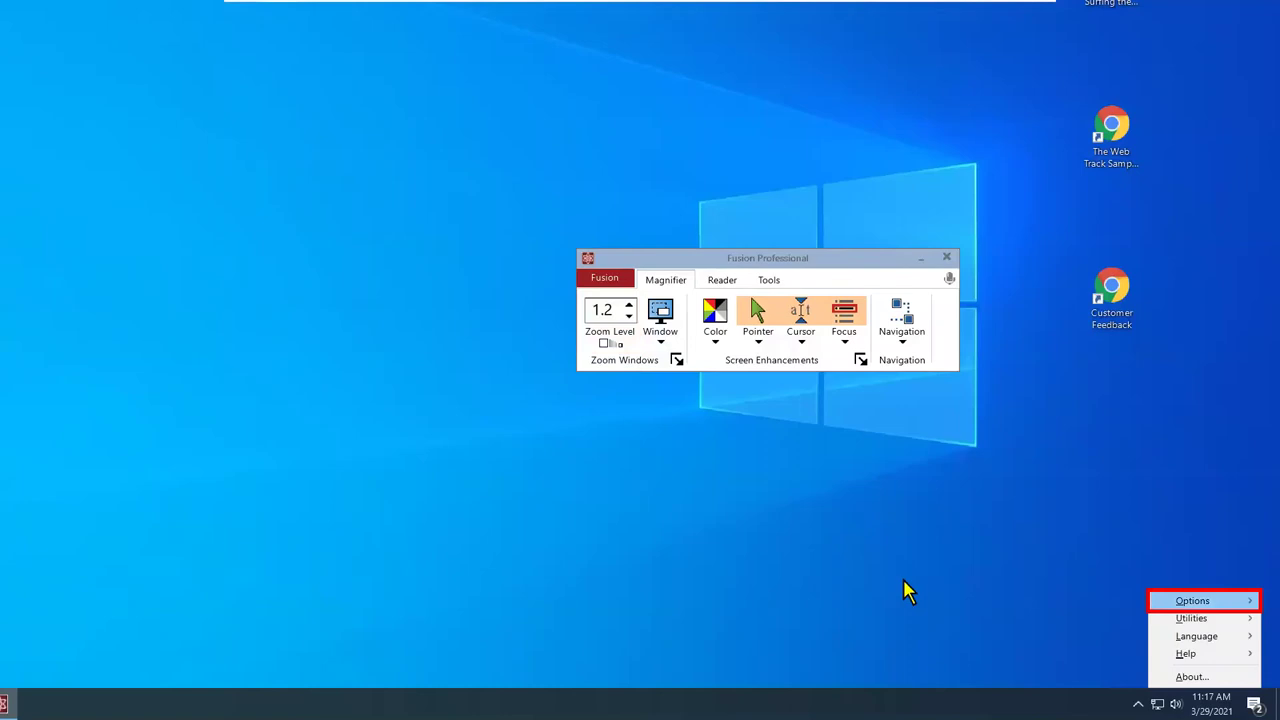
pyautogui.press('Down')
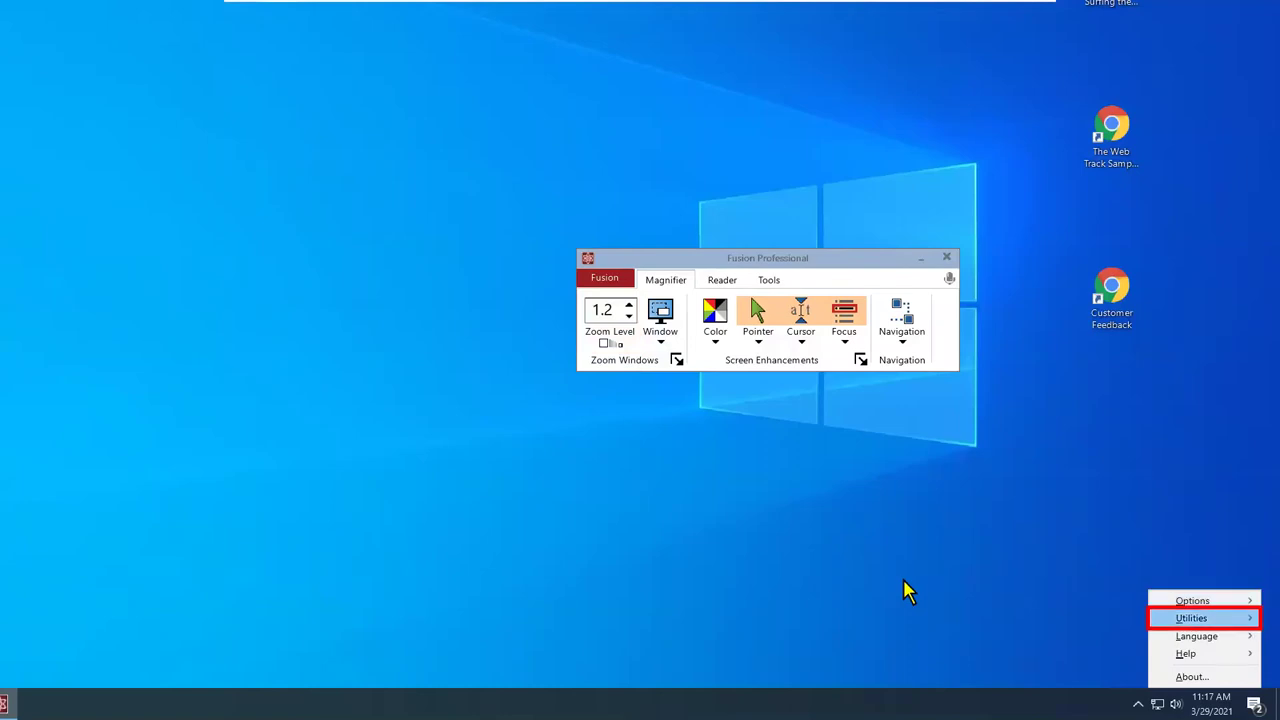
pyautogui.press('Down')
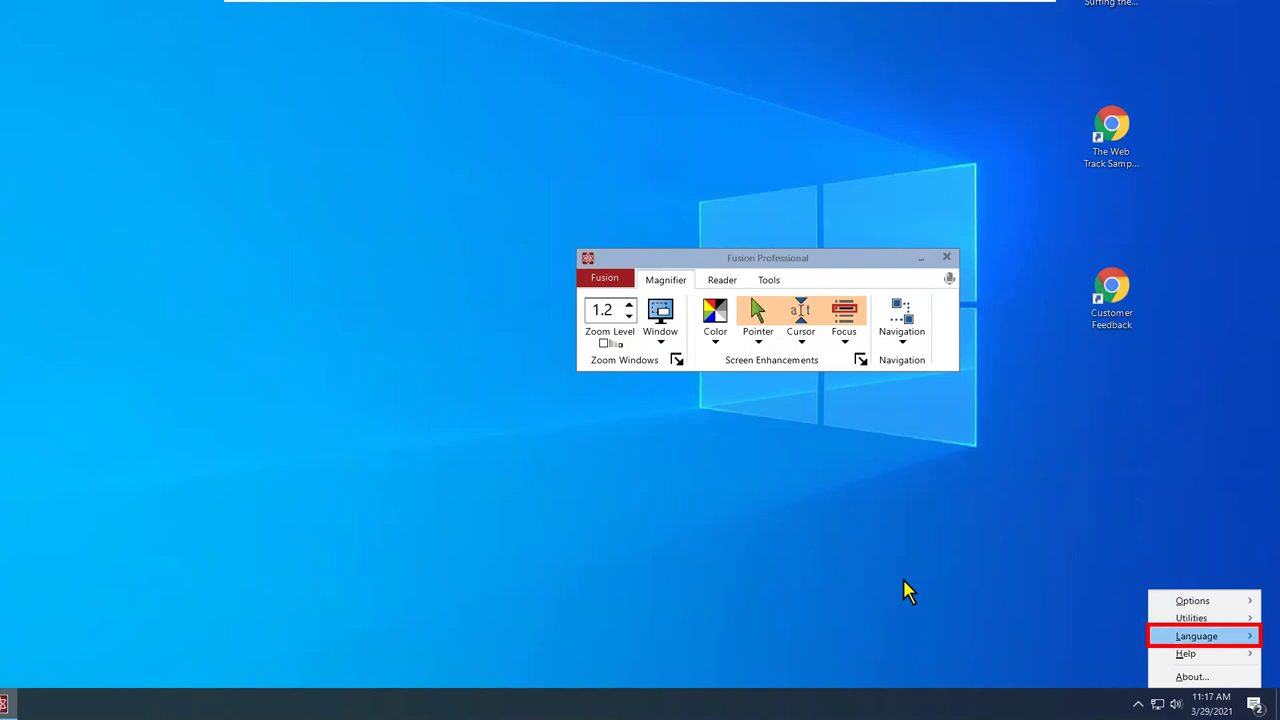
pyautogui.press('Up')
pyautogui.press('Up')
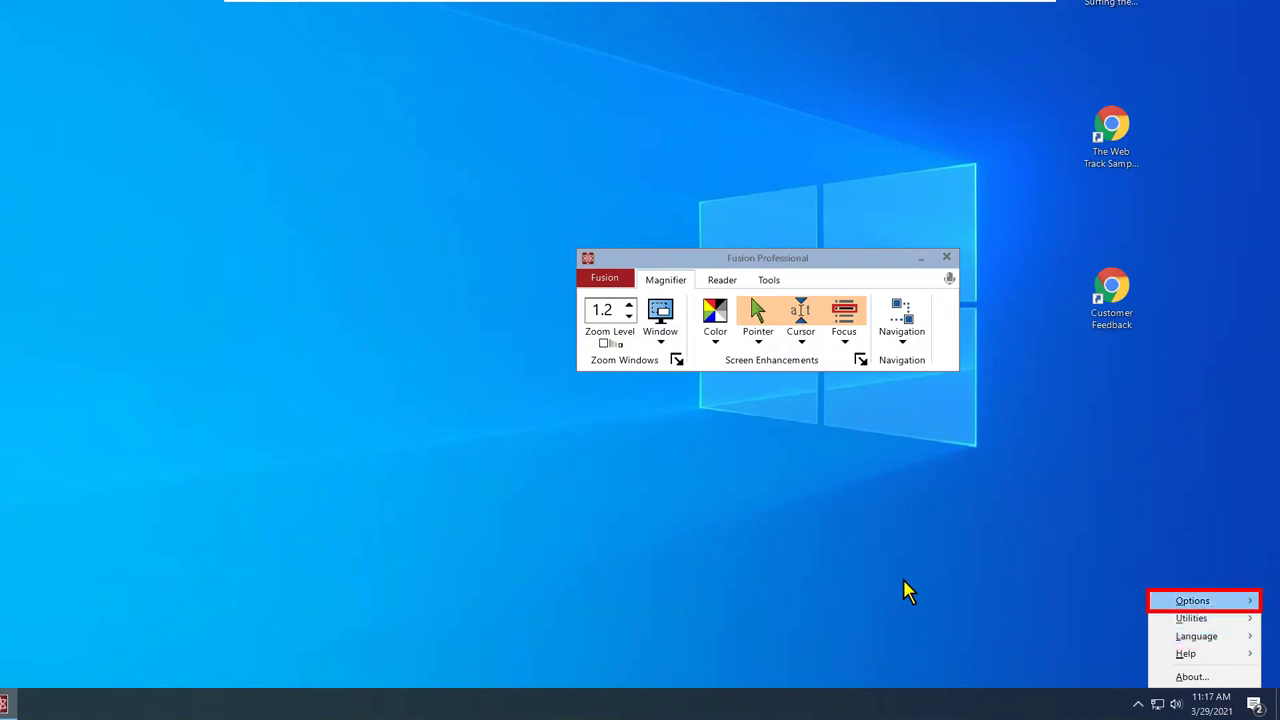
pyautogui.press('Down')
pyautogui.press('Right')
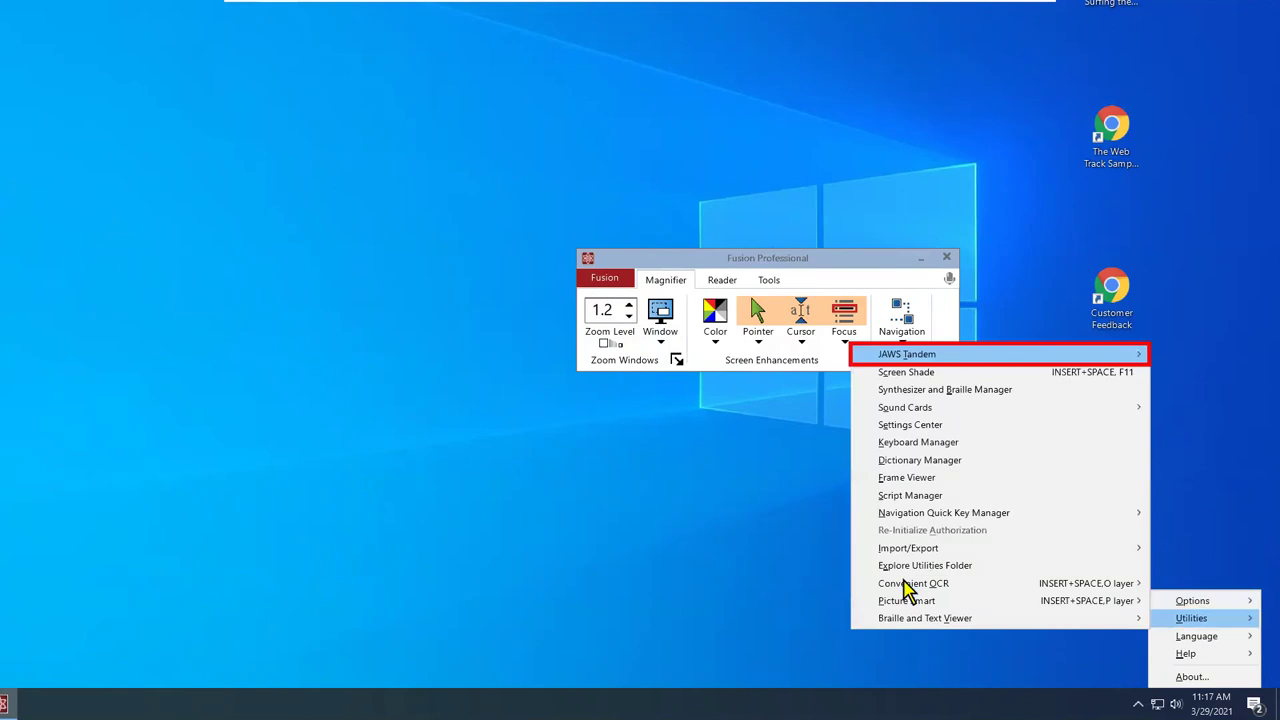
pyautogui.press('Escape')
pyautogui.press('Escape')
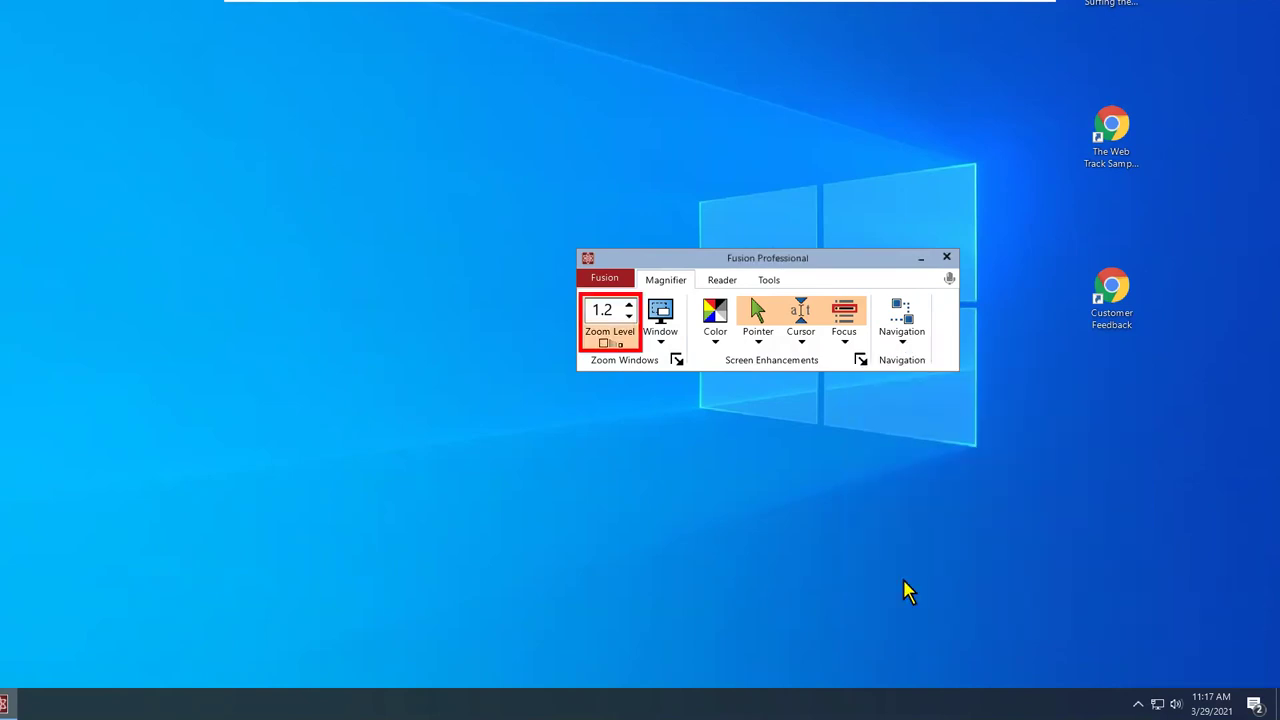
# Alt+Tab to Test Document.docx, the 'Boroughs of New York City' Word document
pyautogui.hotkey('alt', 'Tab')
pyautogui.hotkey('alt', 'Tab')
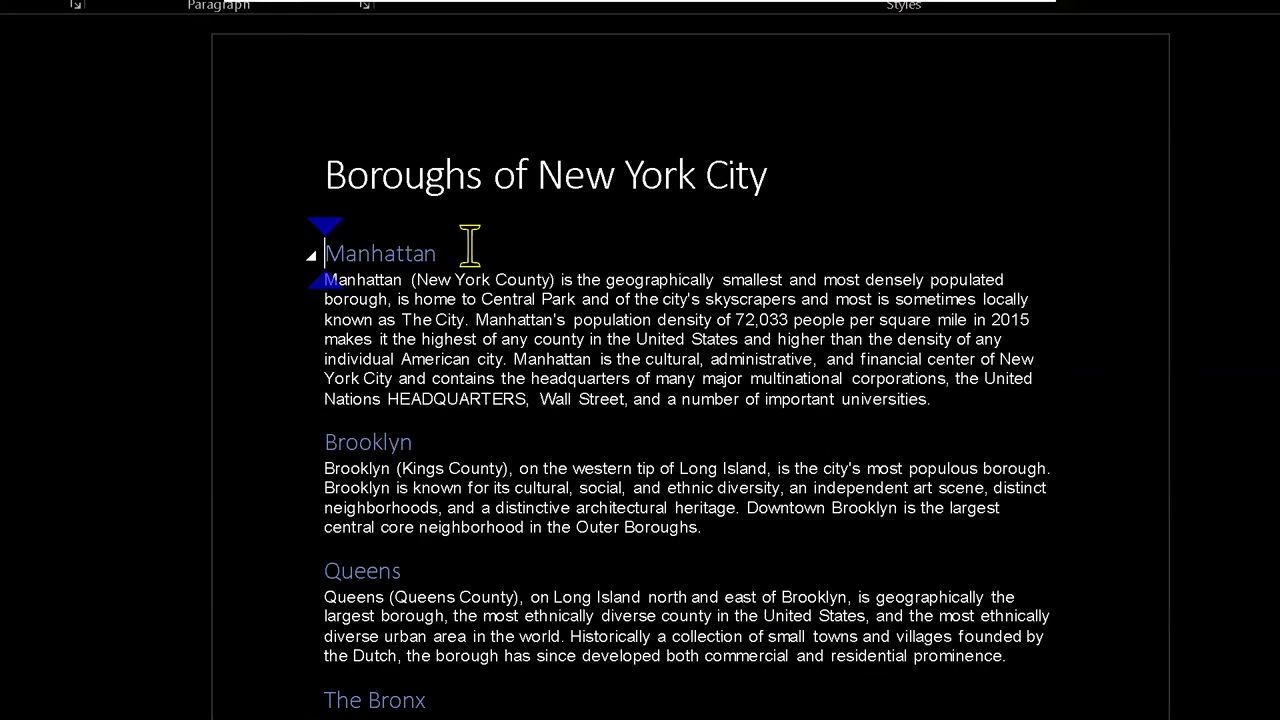
# Turn off inverted colours with Ctrl+Alt+I so the document shows normally
pyautogui.hotkey('ctrl', 'alt', 'i')
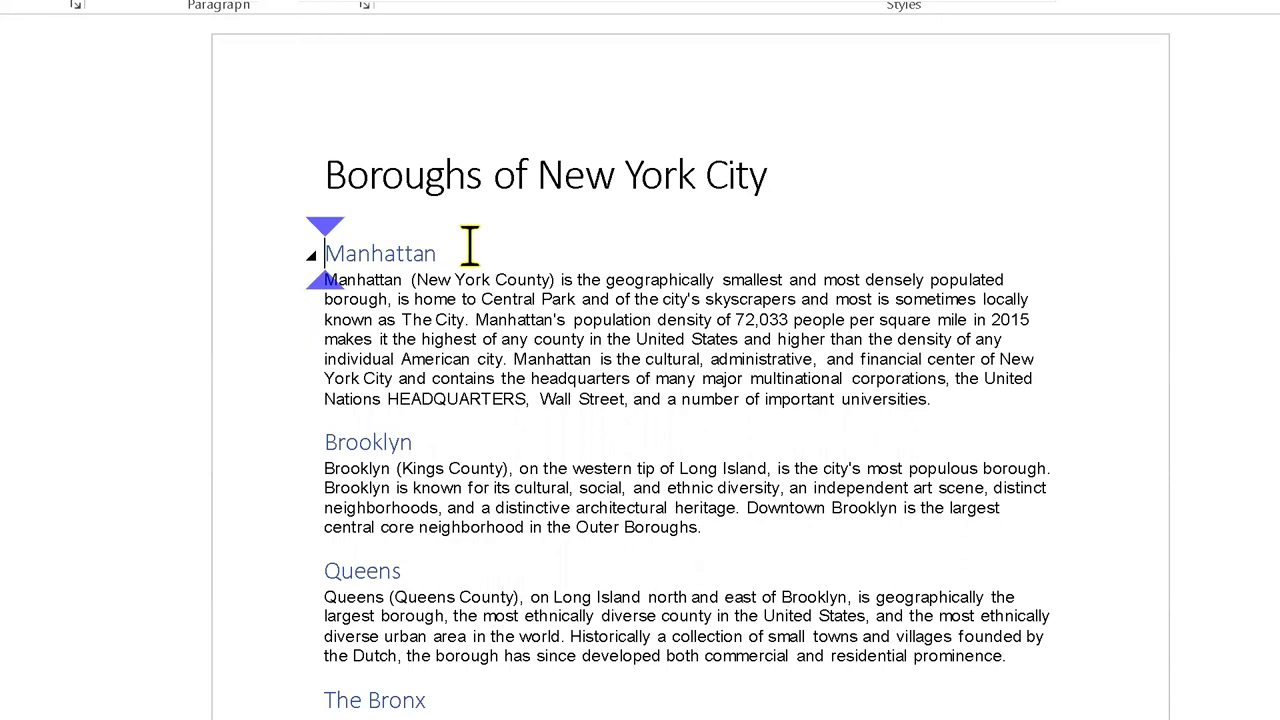
# Read the first two lines of the Manhattan paragraph, then step one word past 'borough'
pyautogui.press('Down')
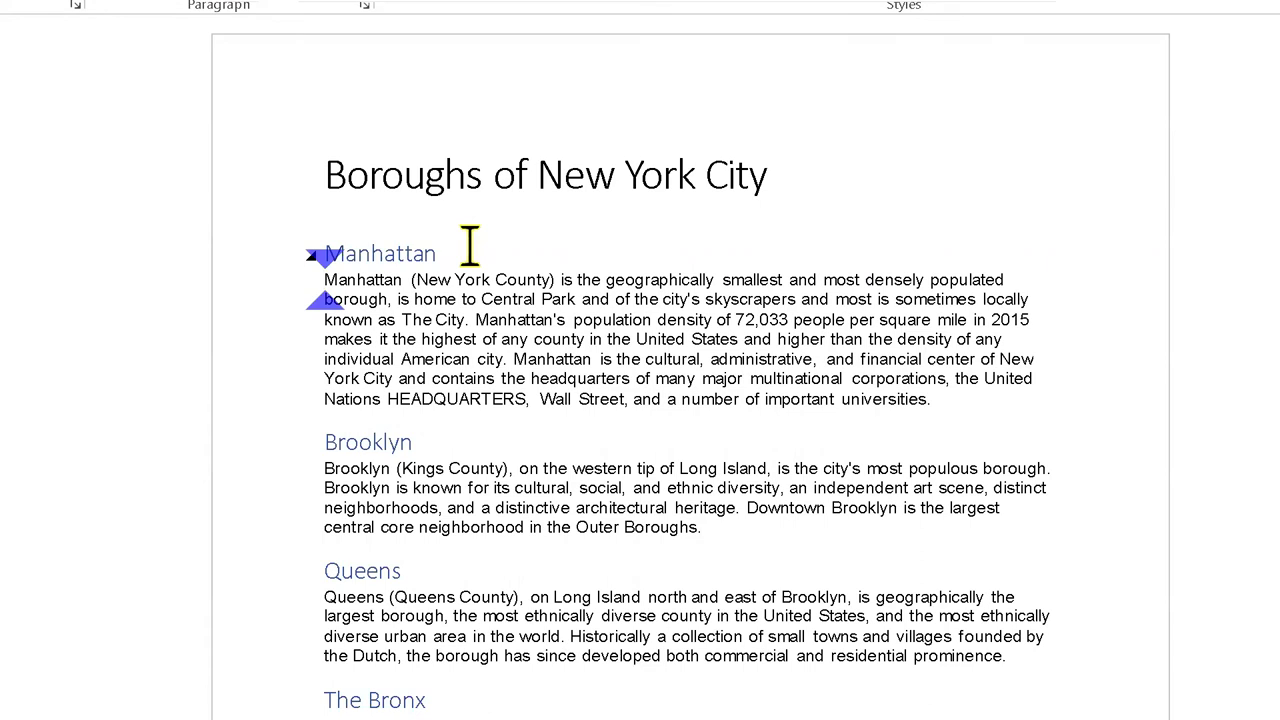
pyautogui.press('Down')
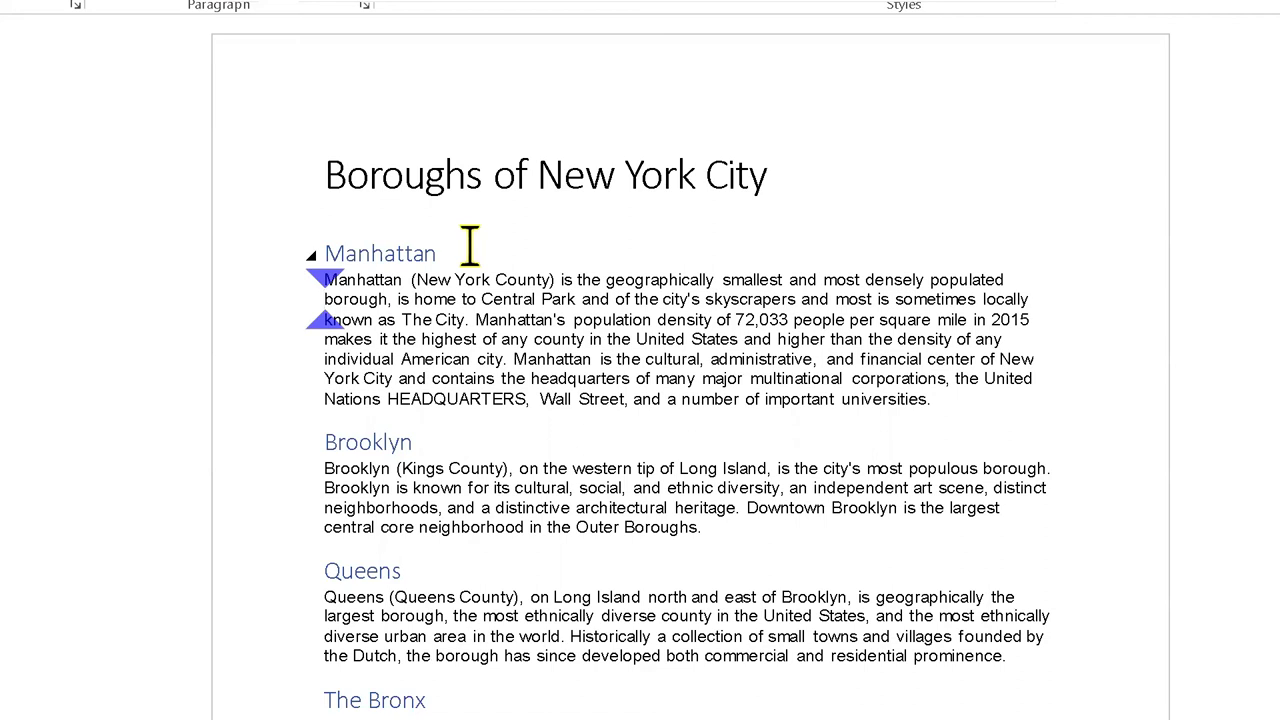
pyautogui.hotkey('ctrl', 'Right')
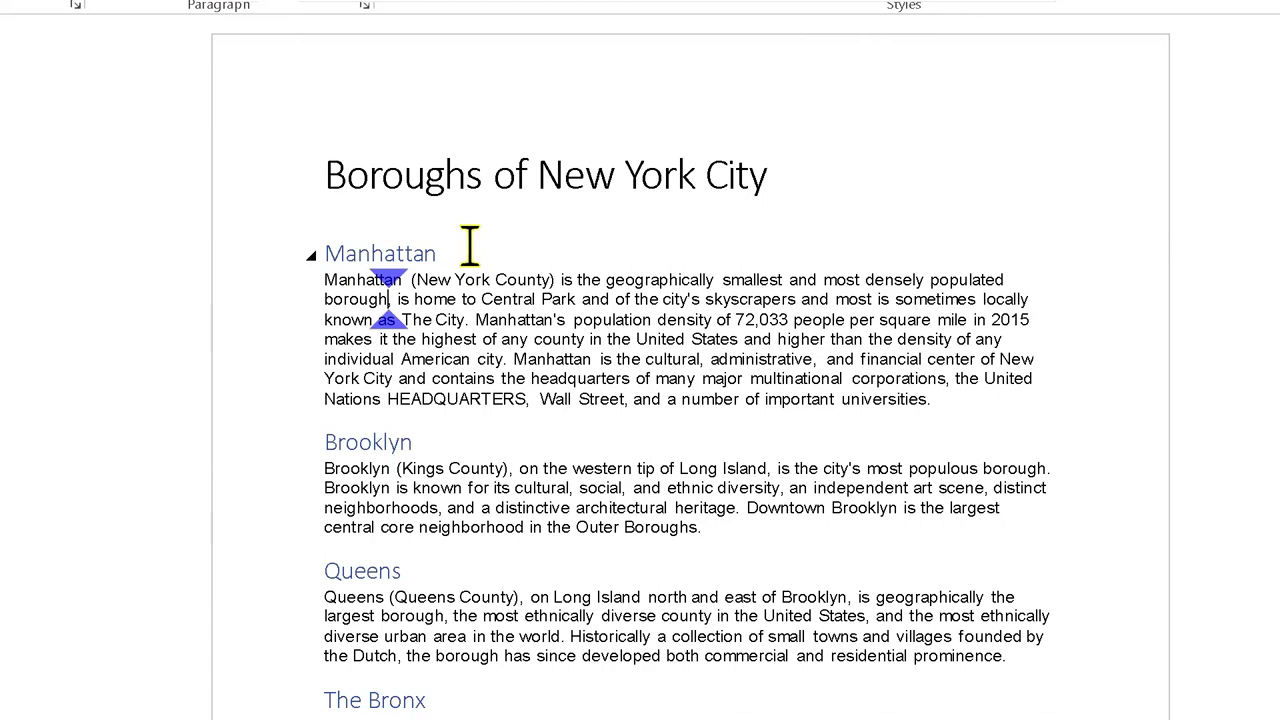
# Hear the Manhattan paragraph's second line word by word through 'to', then back to 'Central'
pyautogui.press('Home')
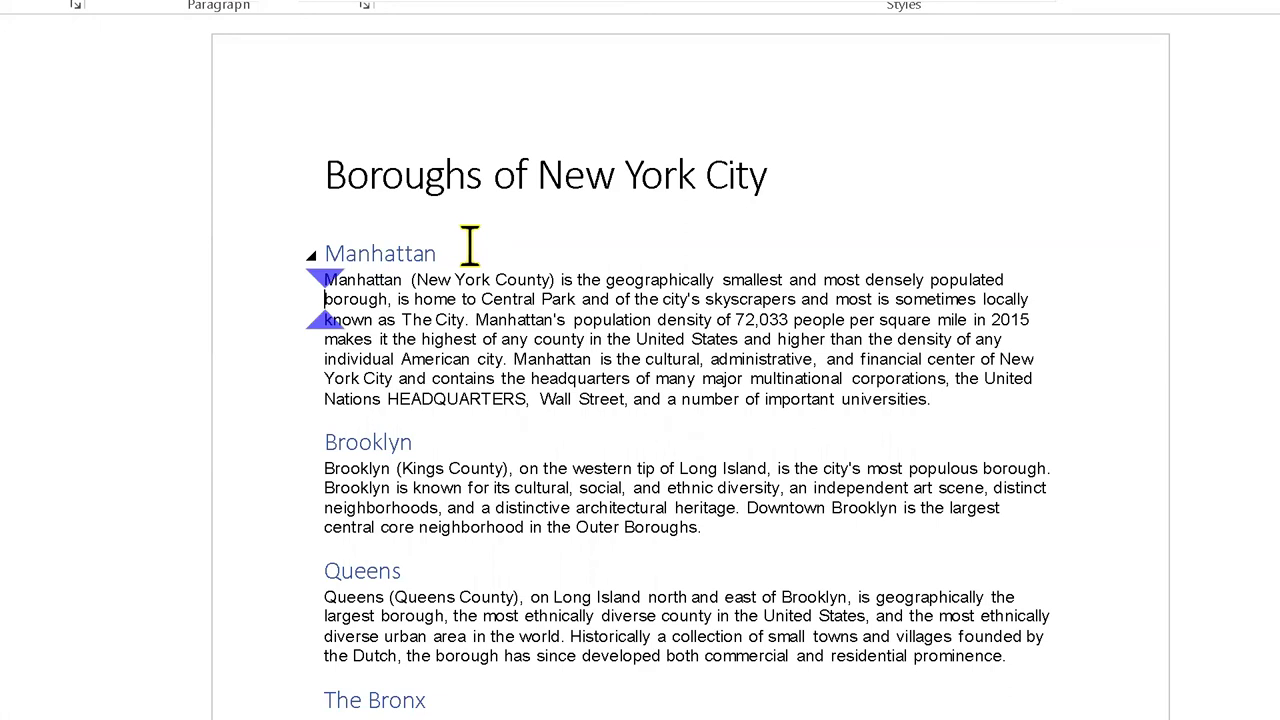
pyautogui.hotkey('ctrl', 'Right')
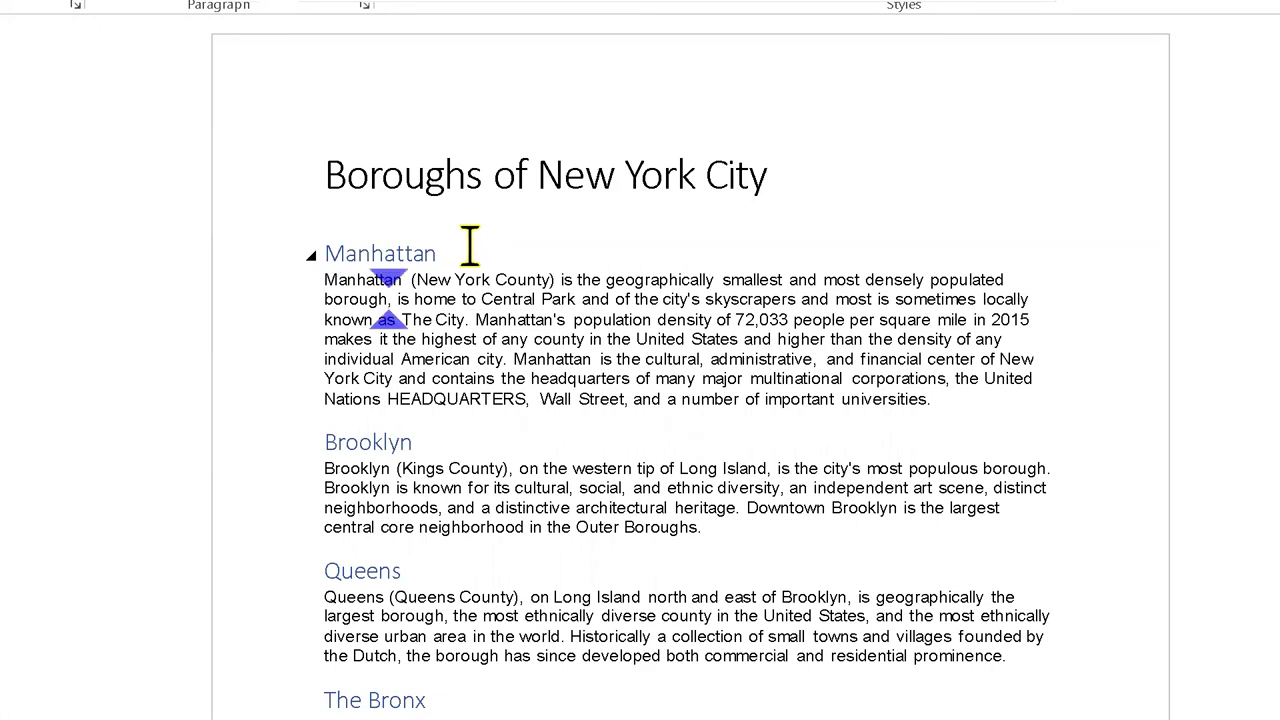
pyautogui.press('Home')
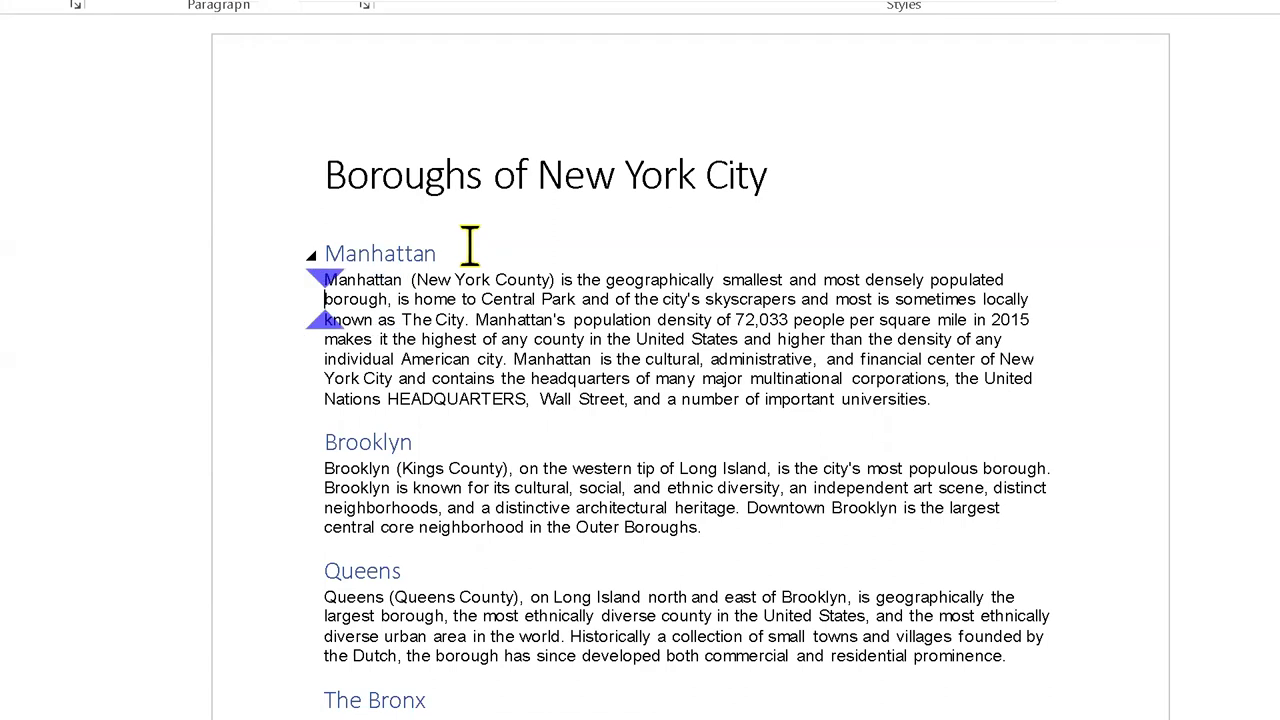
pyautogui.hotkey('ctrl', 'Right')
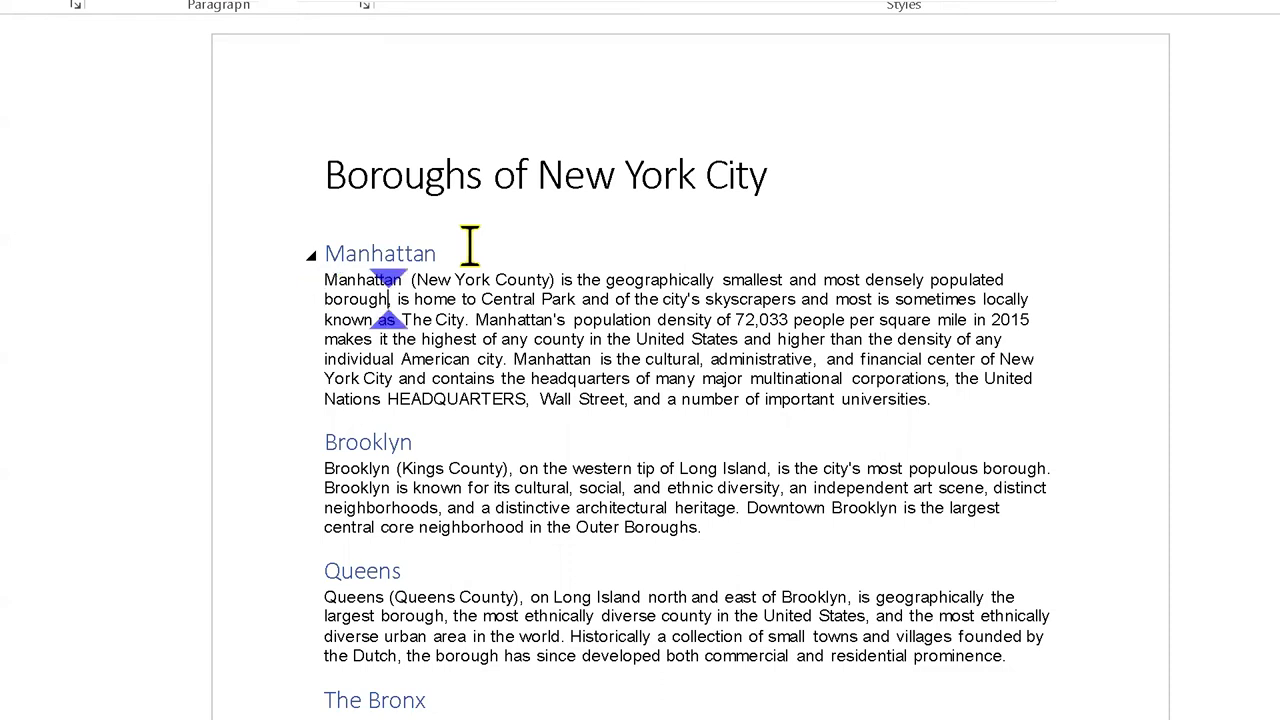
pyautogui.hotkey('ctrl', 'Right')
pyautogui.hotkey('ctrl', 'Right')
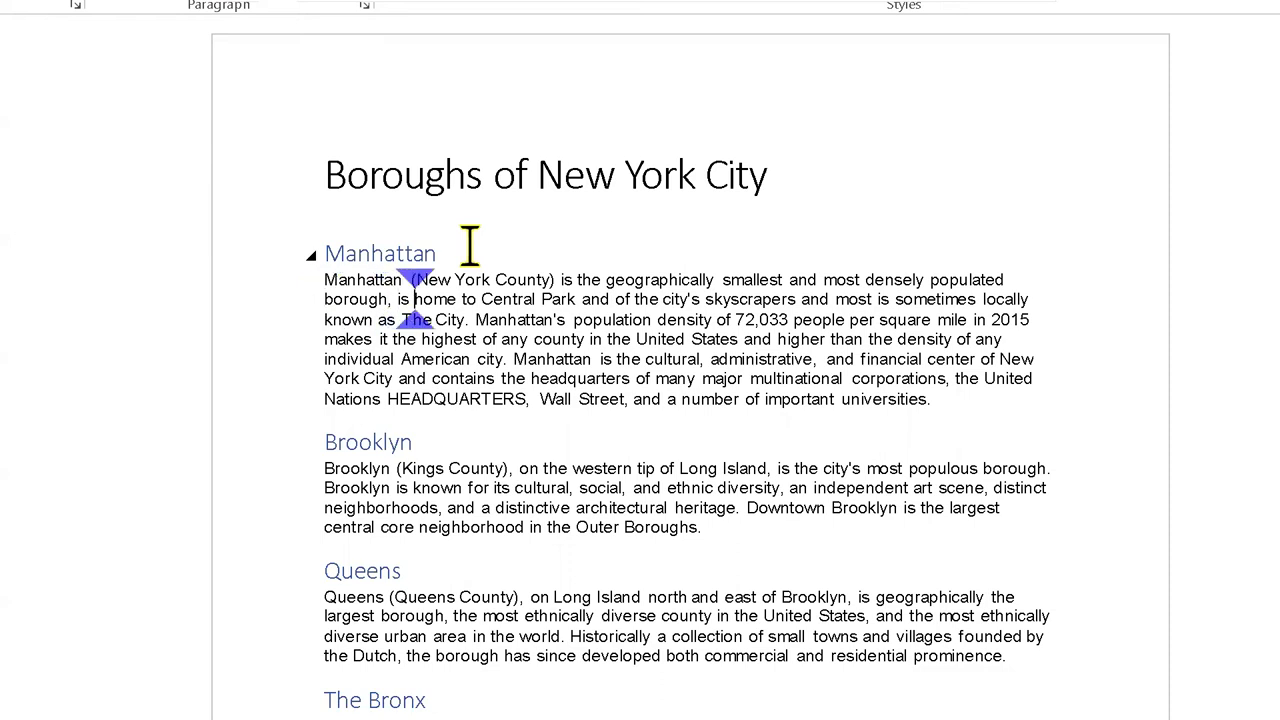
pyautogui.hotkey('ctrl', 'Right')
pyautogui.hotkey('ctrl', 'Right')
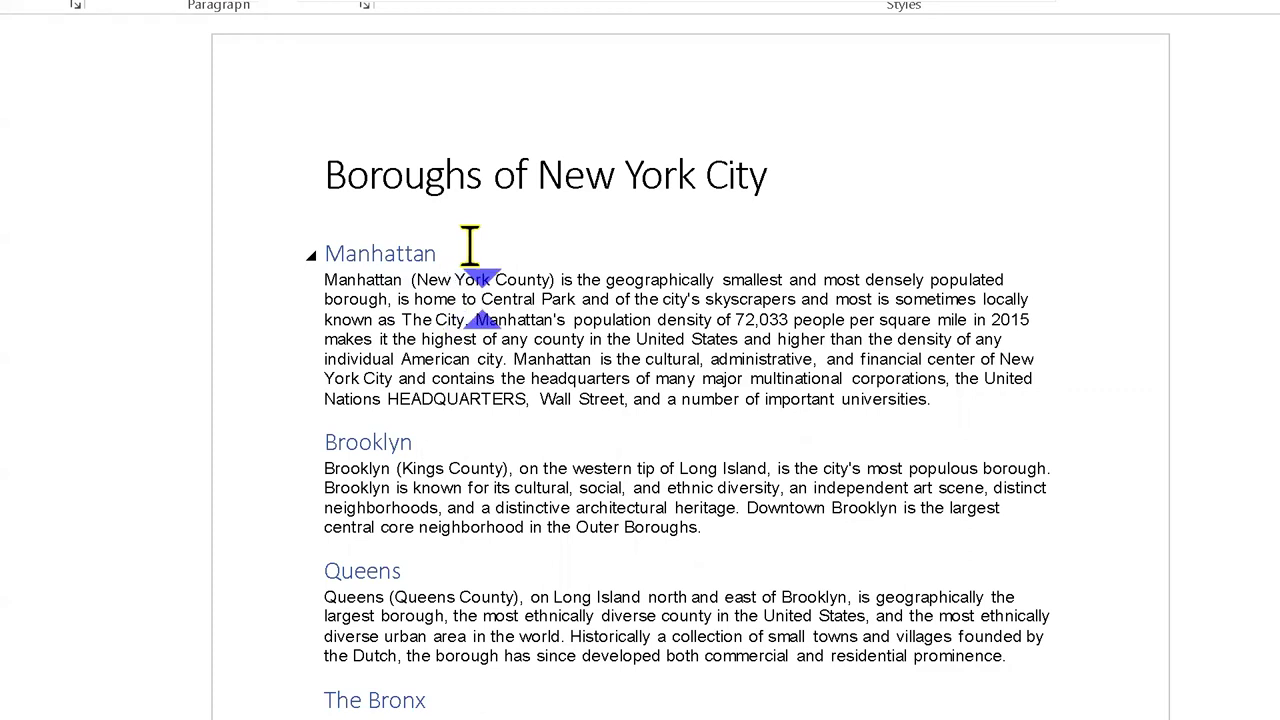
pyautogui.hotkey('ctrl', 'Right')
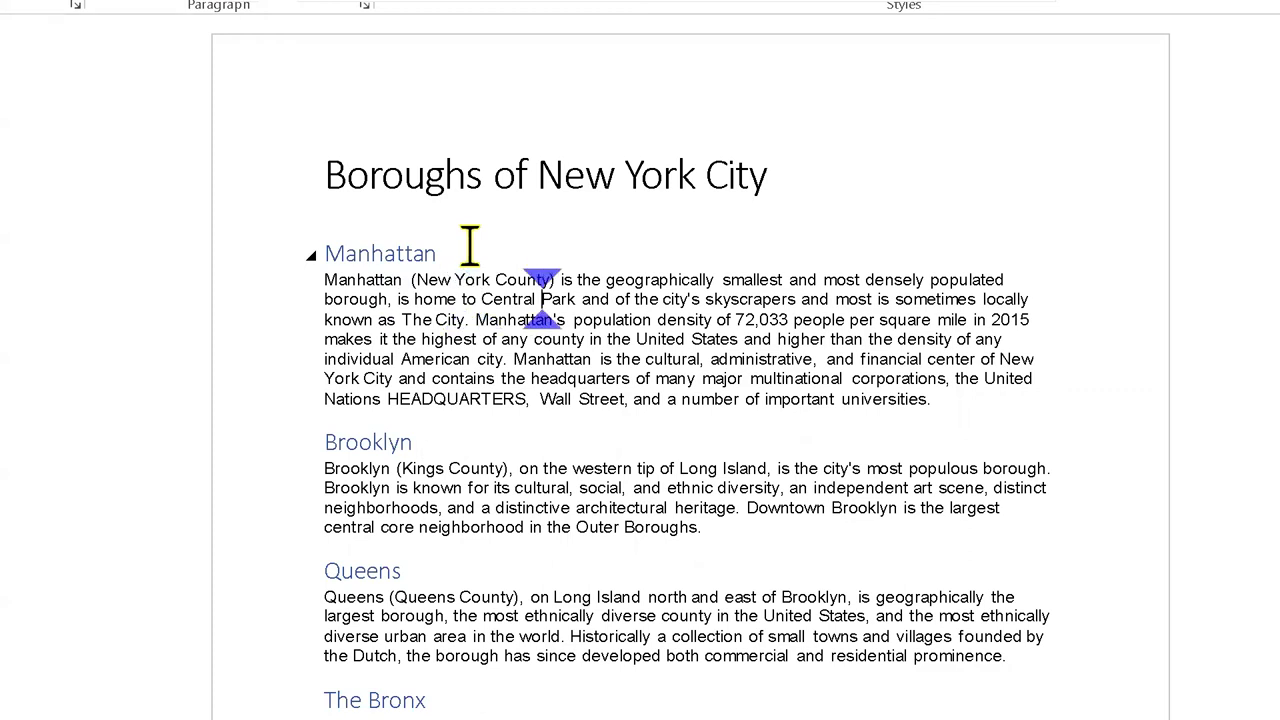
pyautogui.hotkey('ctrl', 'Left')
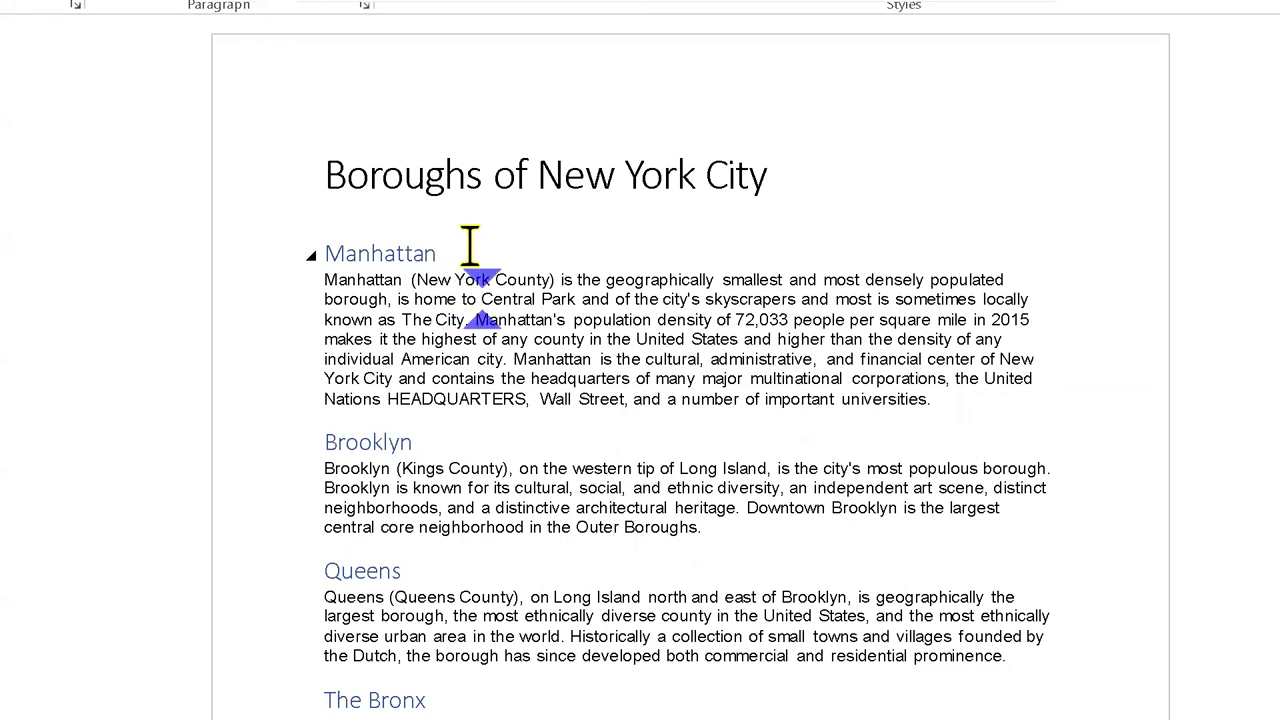
# Advance to 'Park', then show the JAWS Virtual Viewer list of Word shortcut keys with Insert+W
pyautogui.hotkey('ctrl', 'Right')
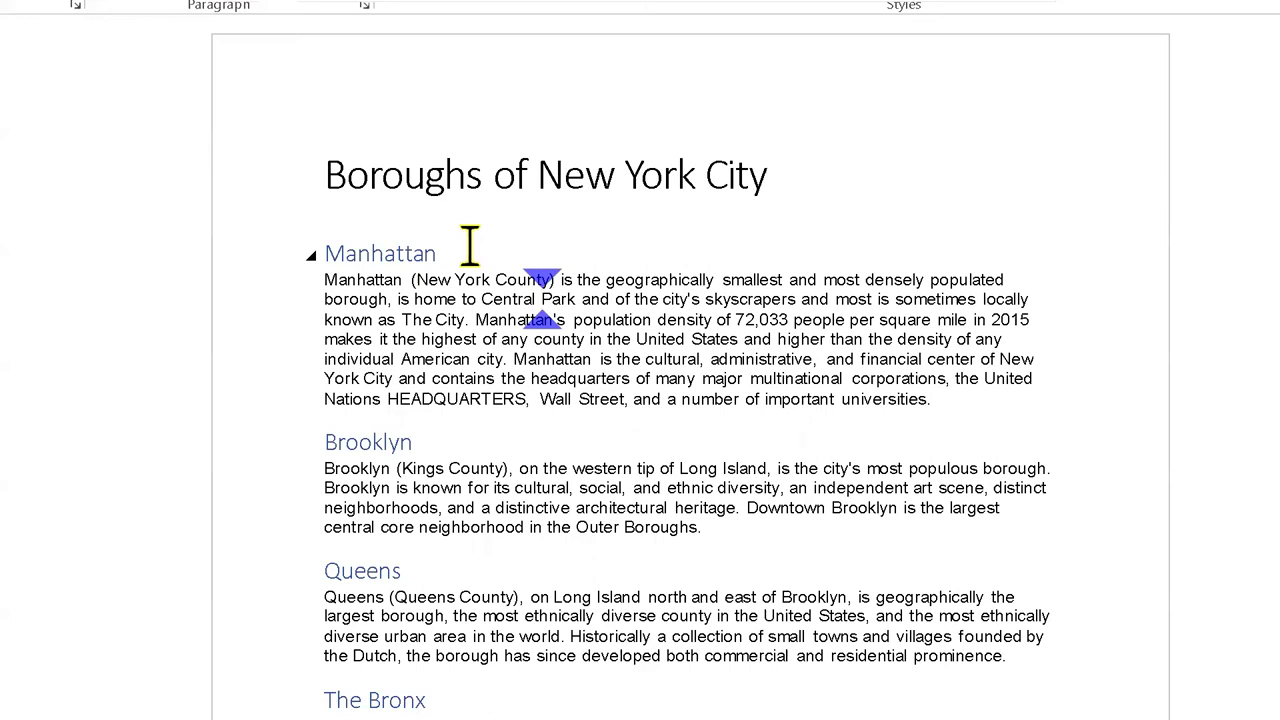
pyautogui.press('insert+w')
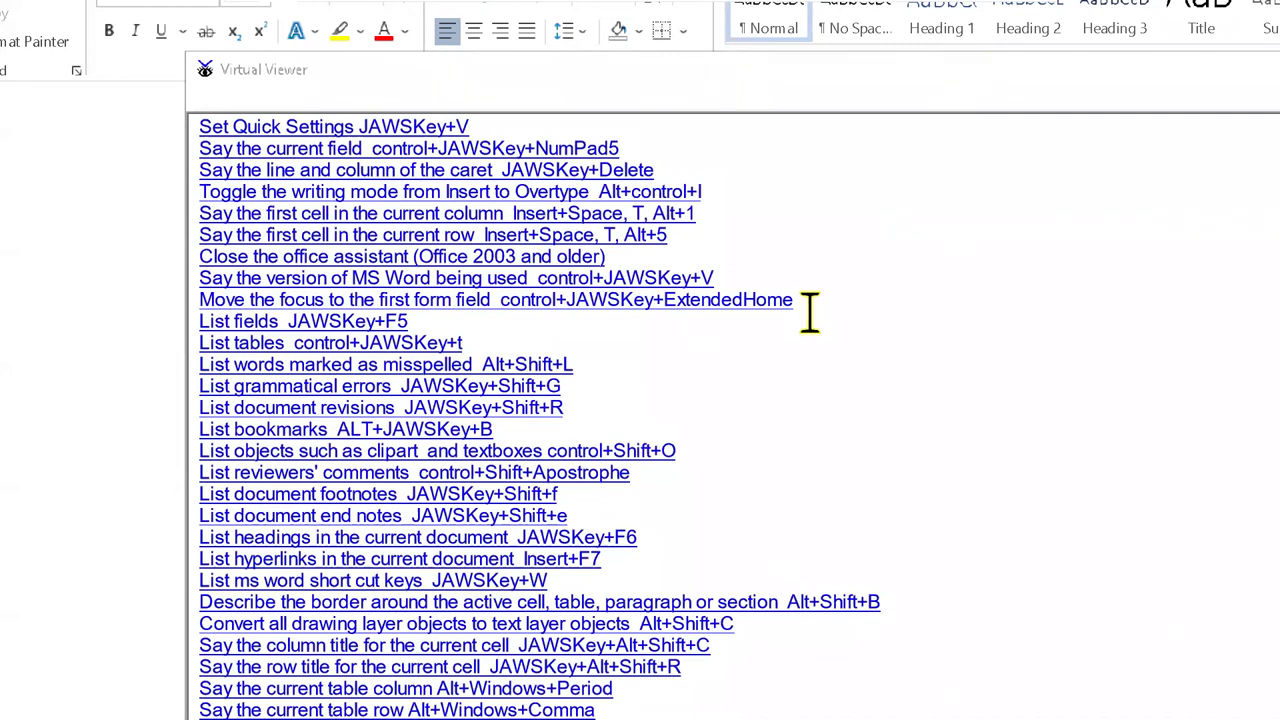
# Close the Virtual Viewer shortcut list and return to the Word document
pyautogui.press('Escape')
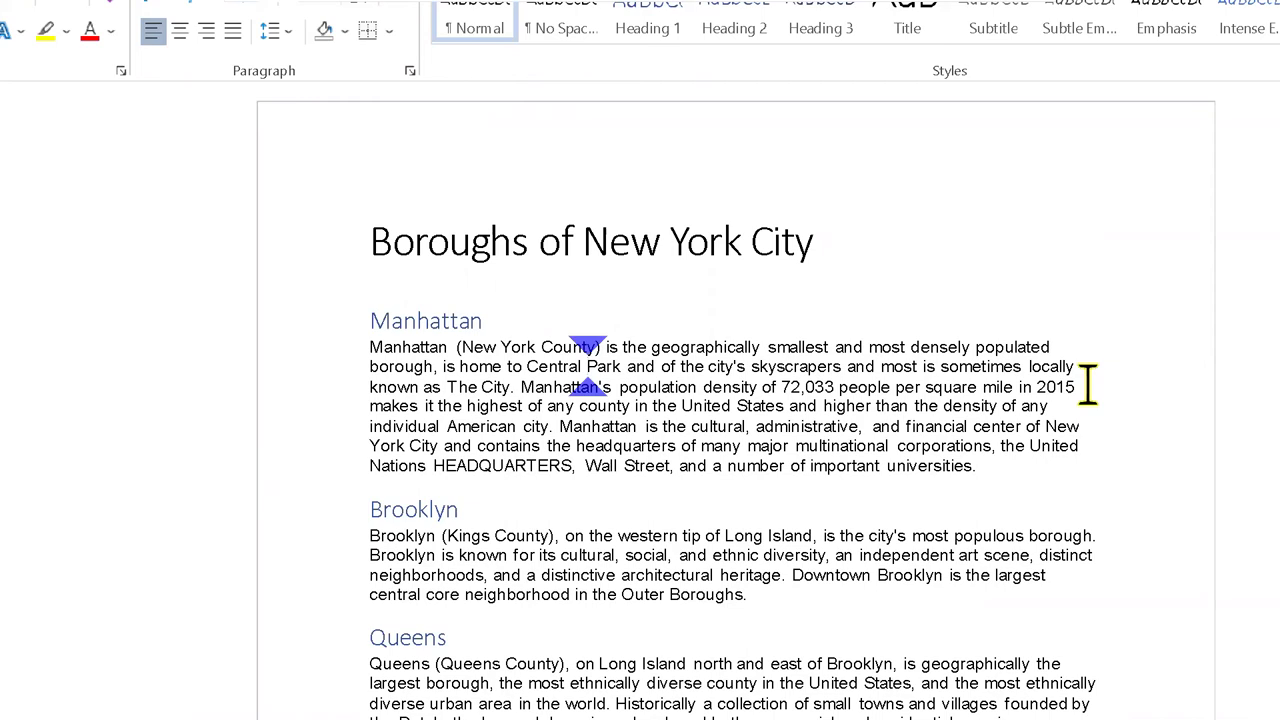
# Bring the Word shortcut key list back up to review it again
pyautogui.press('insert+h')
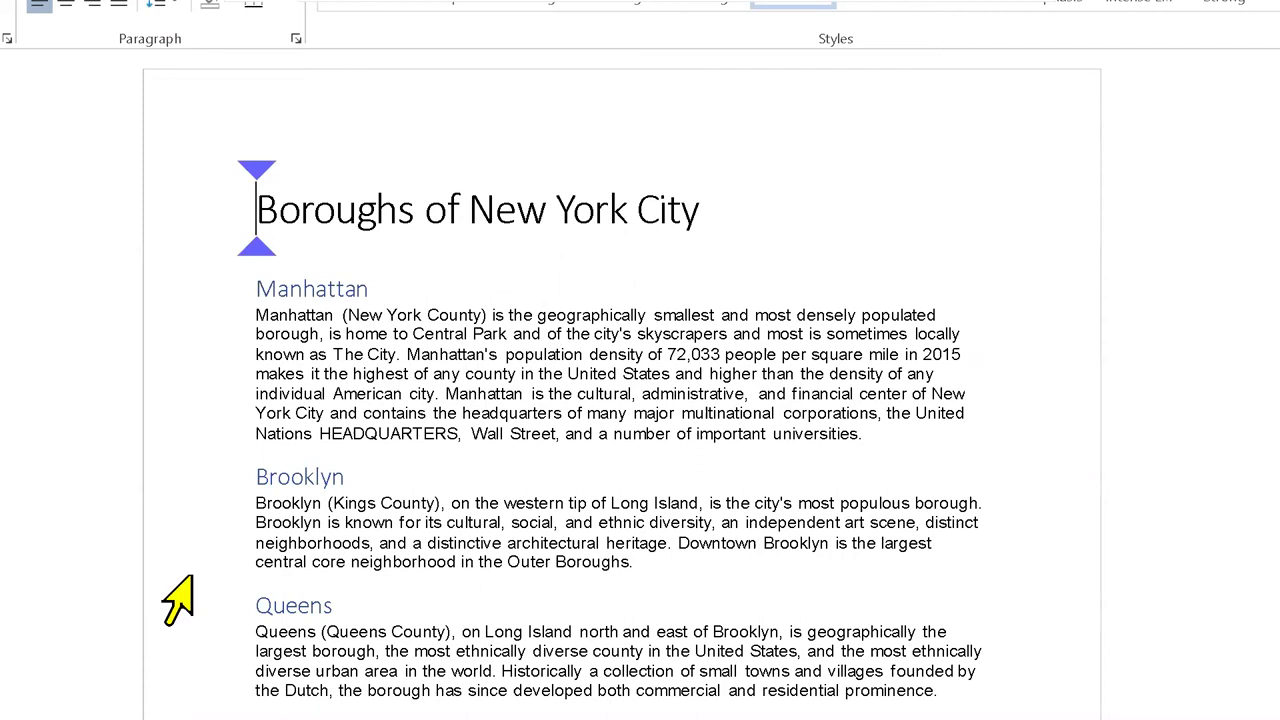
# Switch to the browser showing the Freedom Scientific Fusion Training page
pyautogui.hotkey('alt', 'Tab')
pyautogui.hotkey('alt', 'Tab')
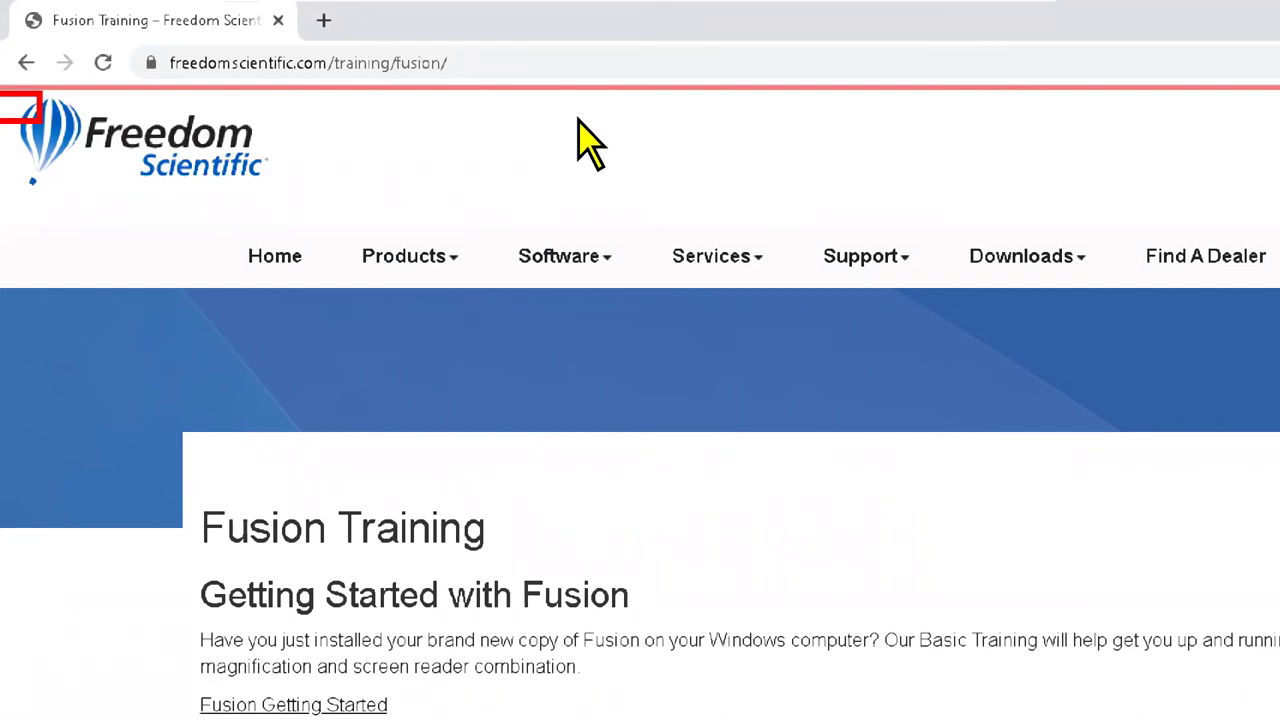
# Put focus on the Freedom Scientific logo link of the Fusion Training page
pyautogui.press('Tab')
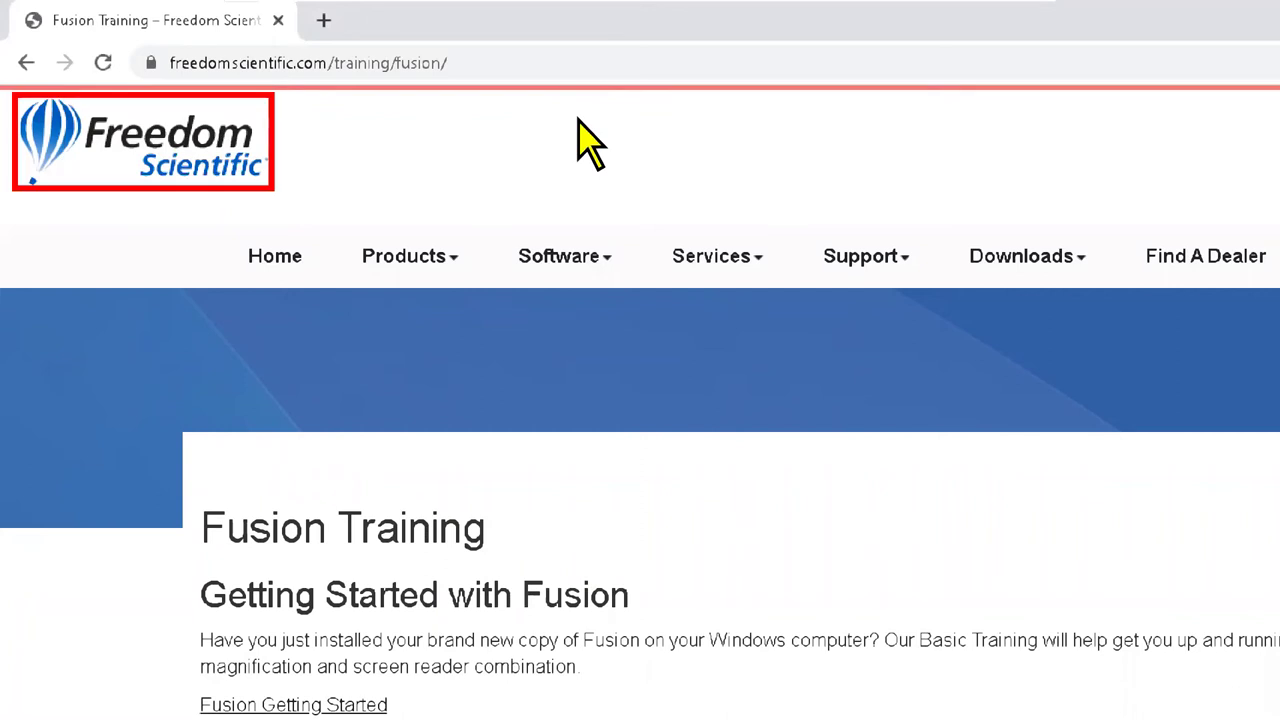
# Advance focus from the logo to the Call Today! link
pyautogui.press('Tab')
pyautogui.press('Tab')
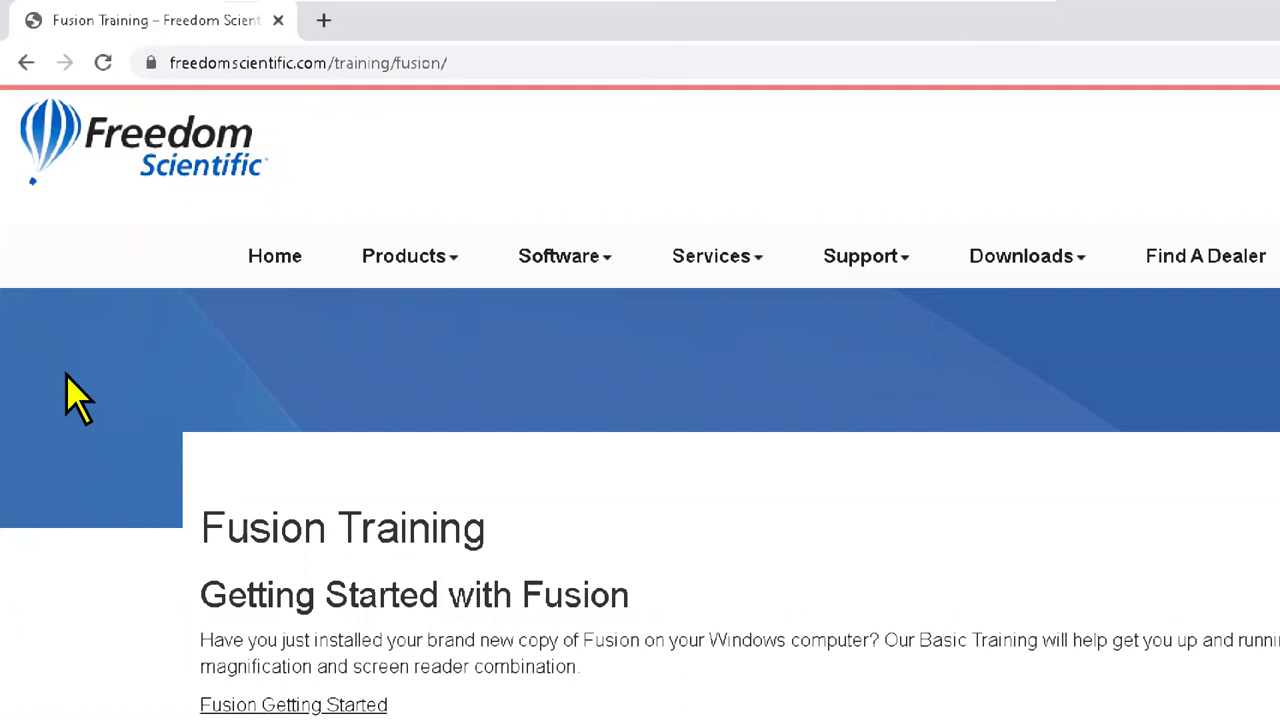
# Jump to the Fusion Training and Getting Started with Fusion headings, then back to Fusion Training
pyautogui.press('h')
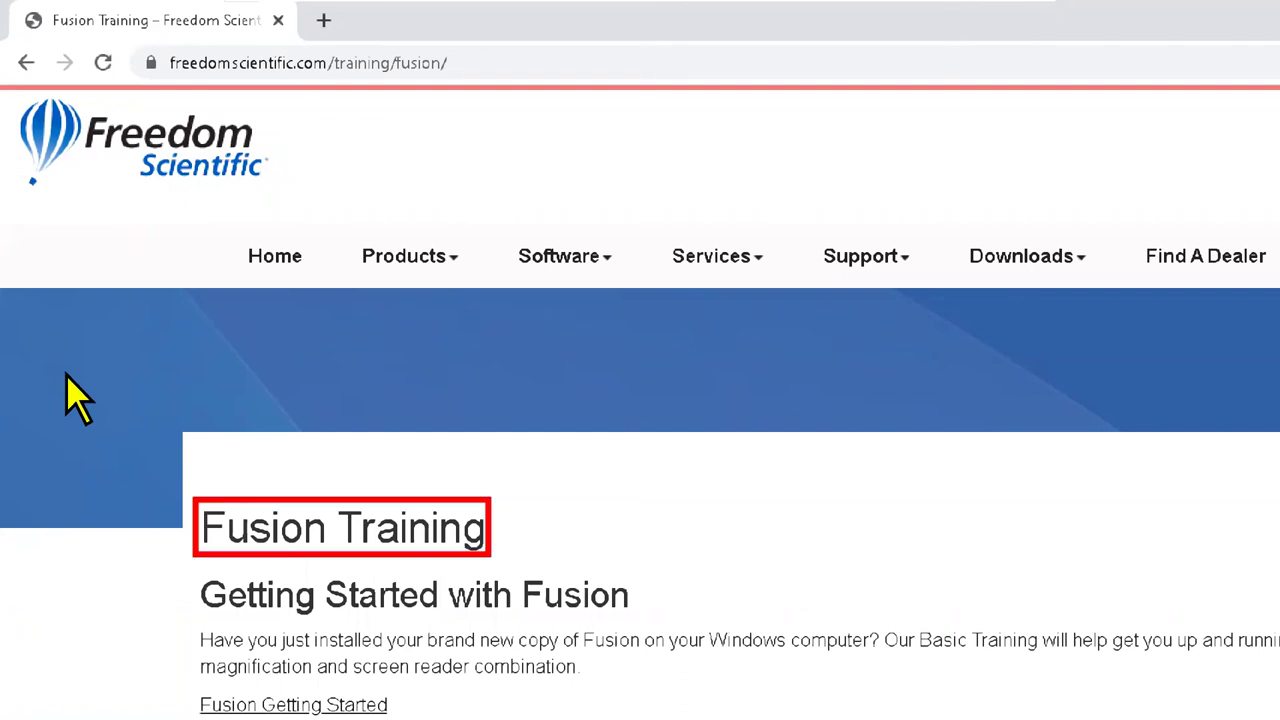
pyautogui.press('h')
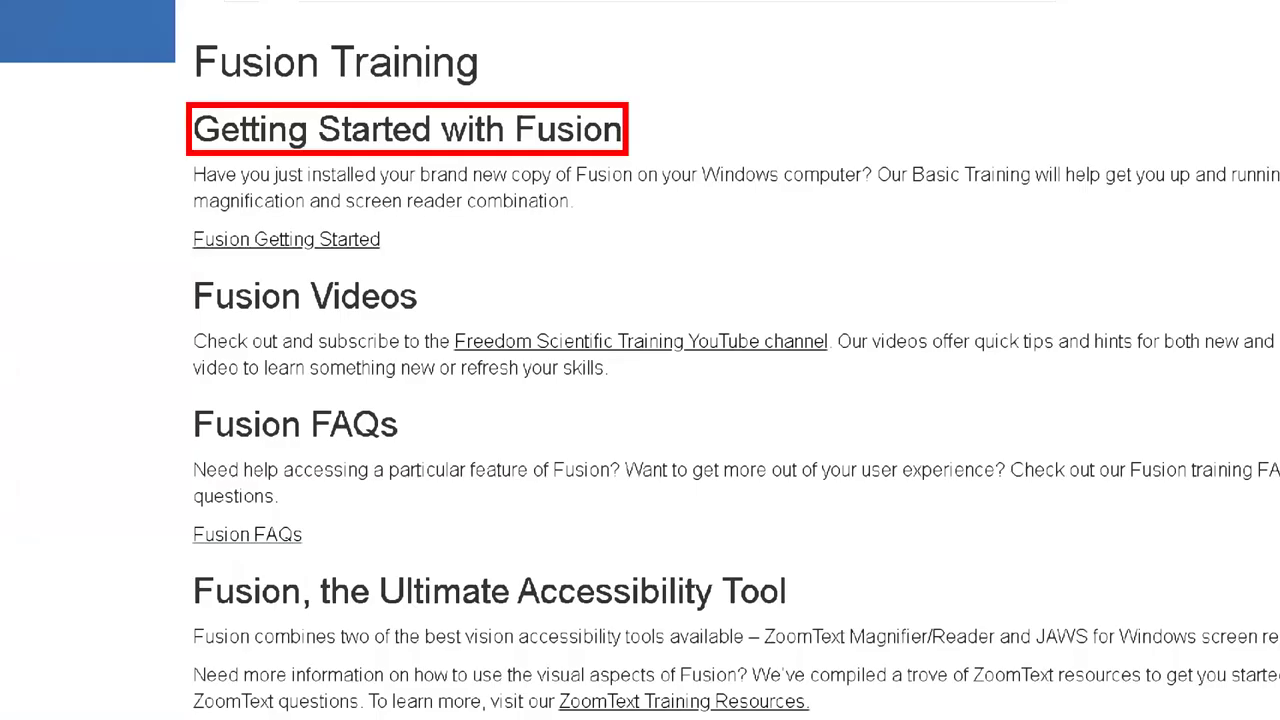
pyautogui.hotkey('shift', 'h')
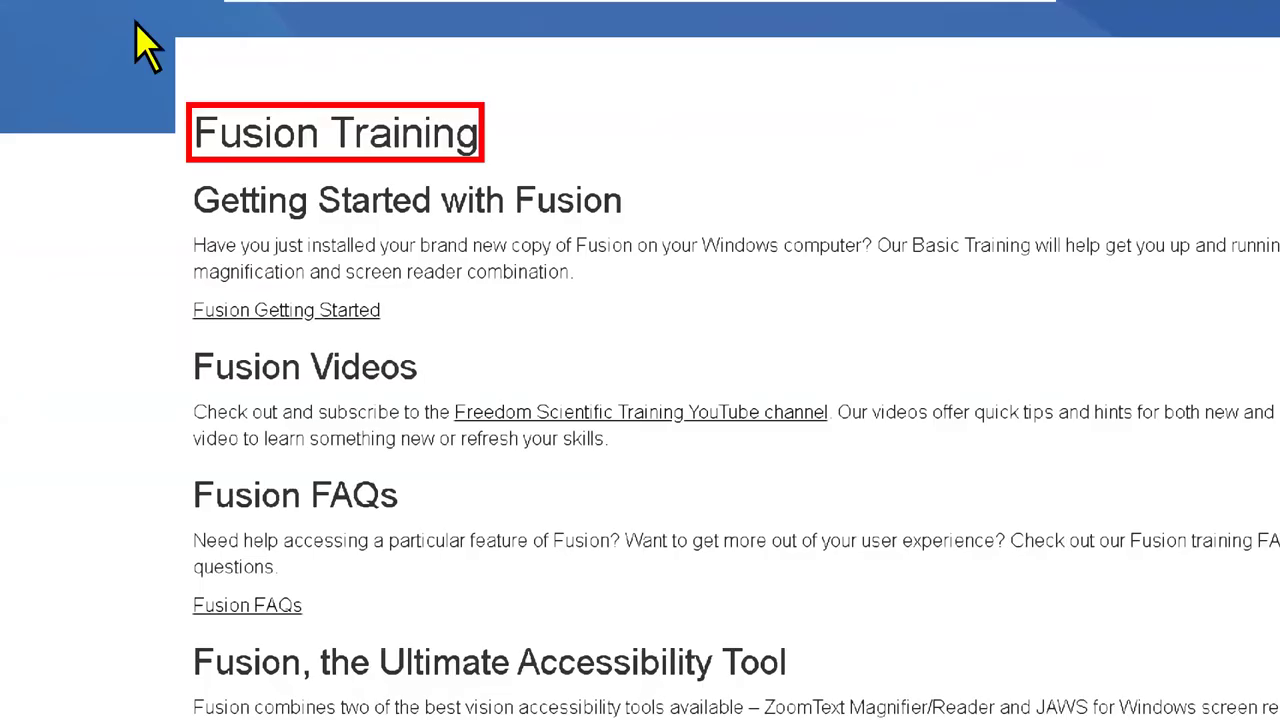
# Jump past Fusion FAQs to the 'Fusion, the Ultimate Accessibility Tool' heading
pyautogui.press('h')
pyautogui.press('h')
pyautogui.press('h')
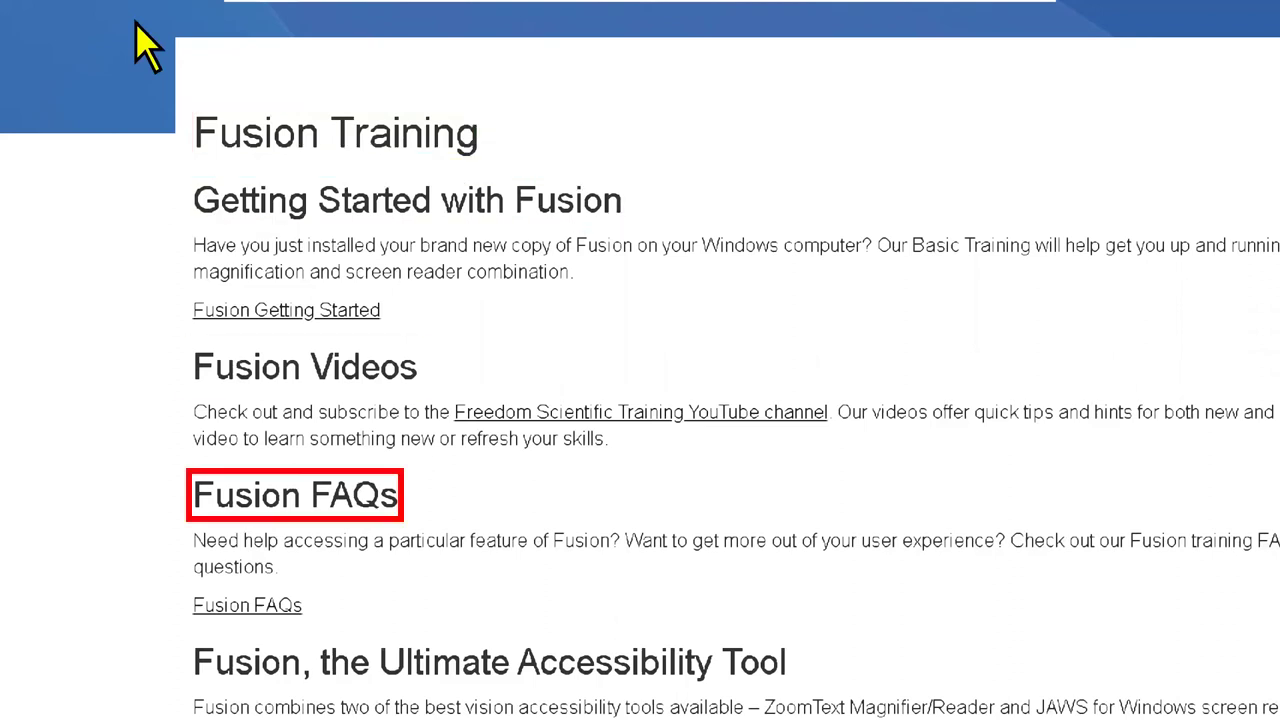
pyautogui.press('h')
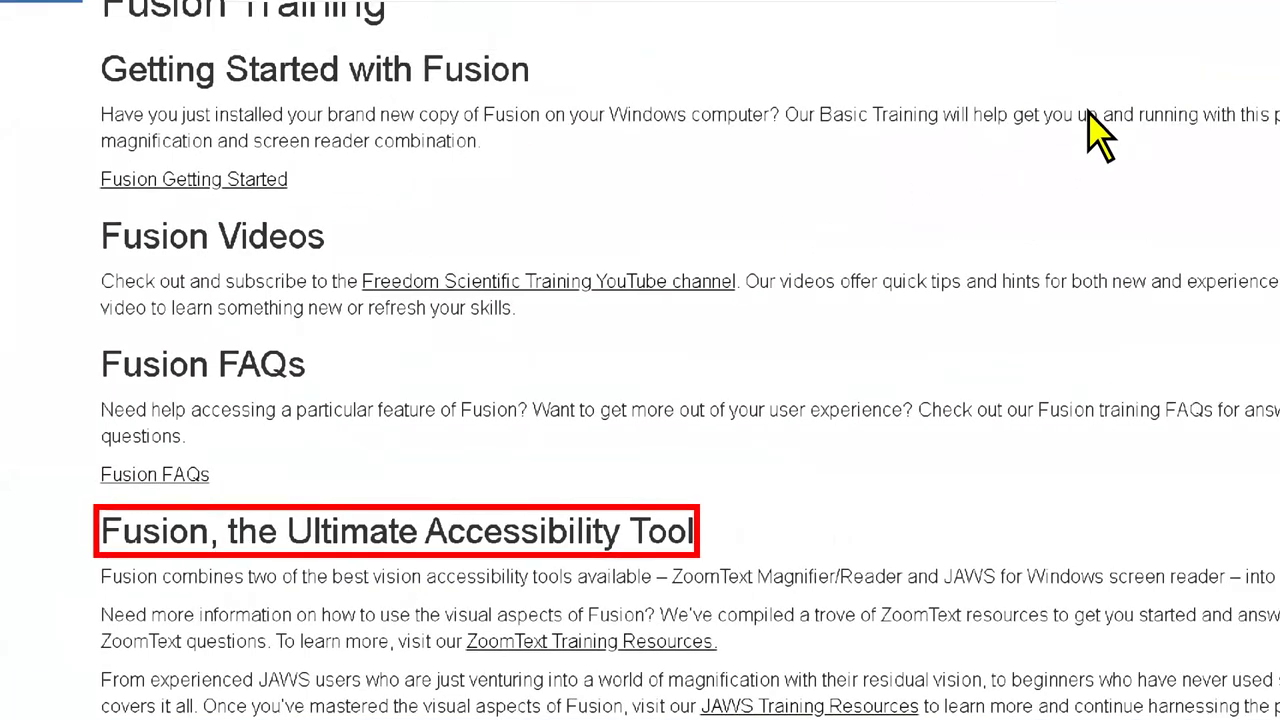
# Pan the magnifier back up to the site navigation header and Fusion Training title
pyautogui.press('h')
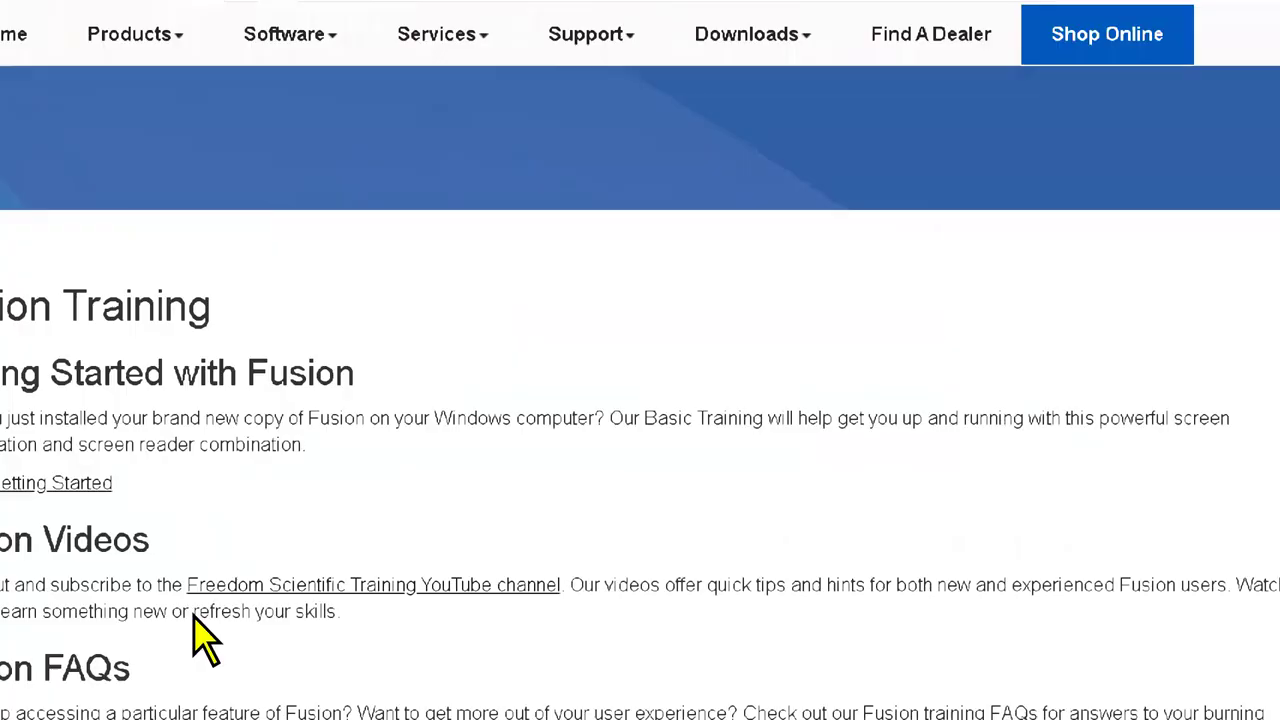
pyautogui.scroll(-1, 330, 540)
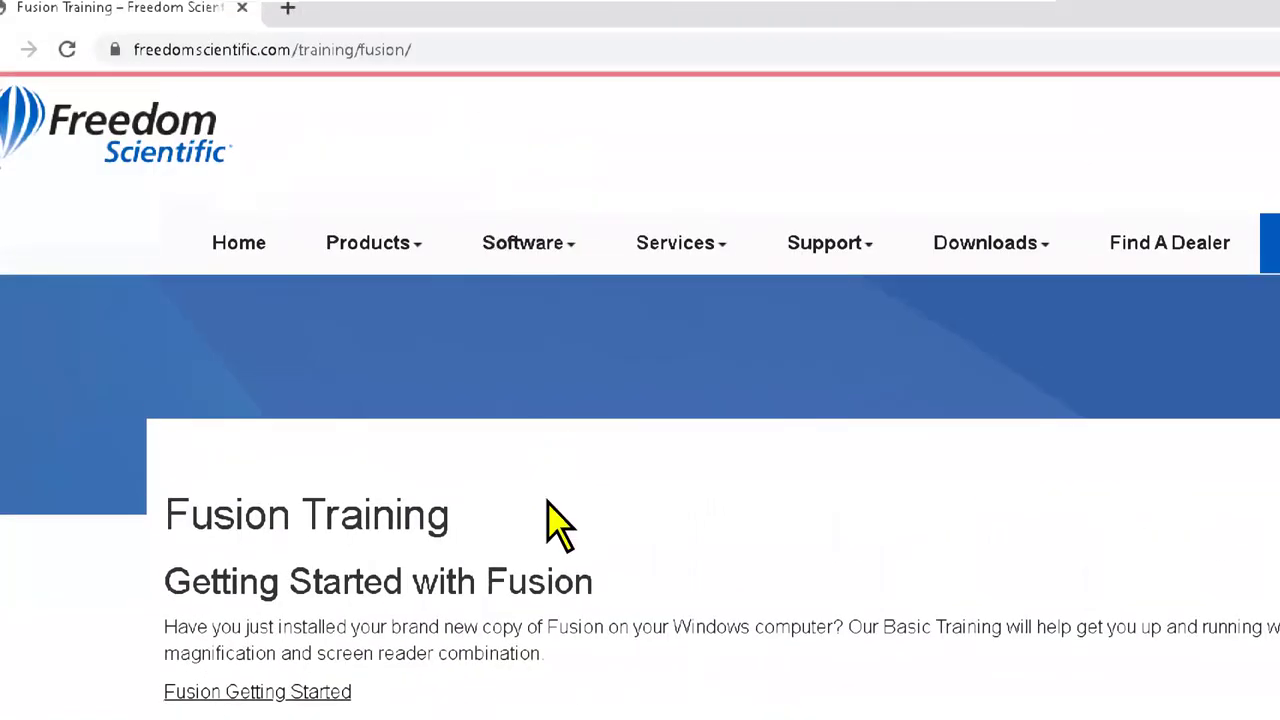
pyautogui.moveTo(528, 187)
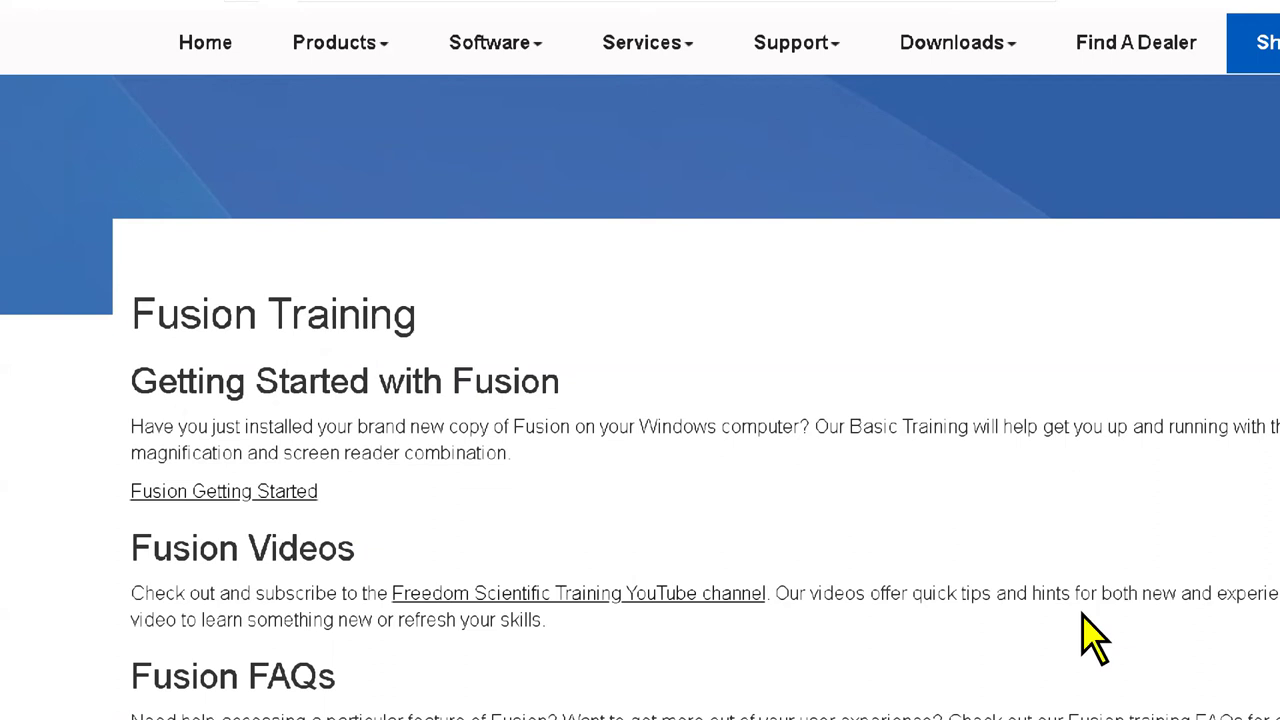
# Open the Search for JAWS Commands dialog with Insert+Space, J, leaving the field empty
pyautogui.press('e')
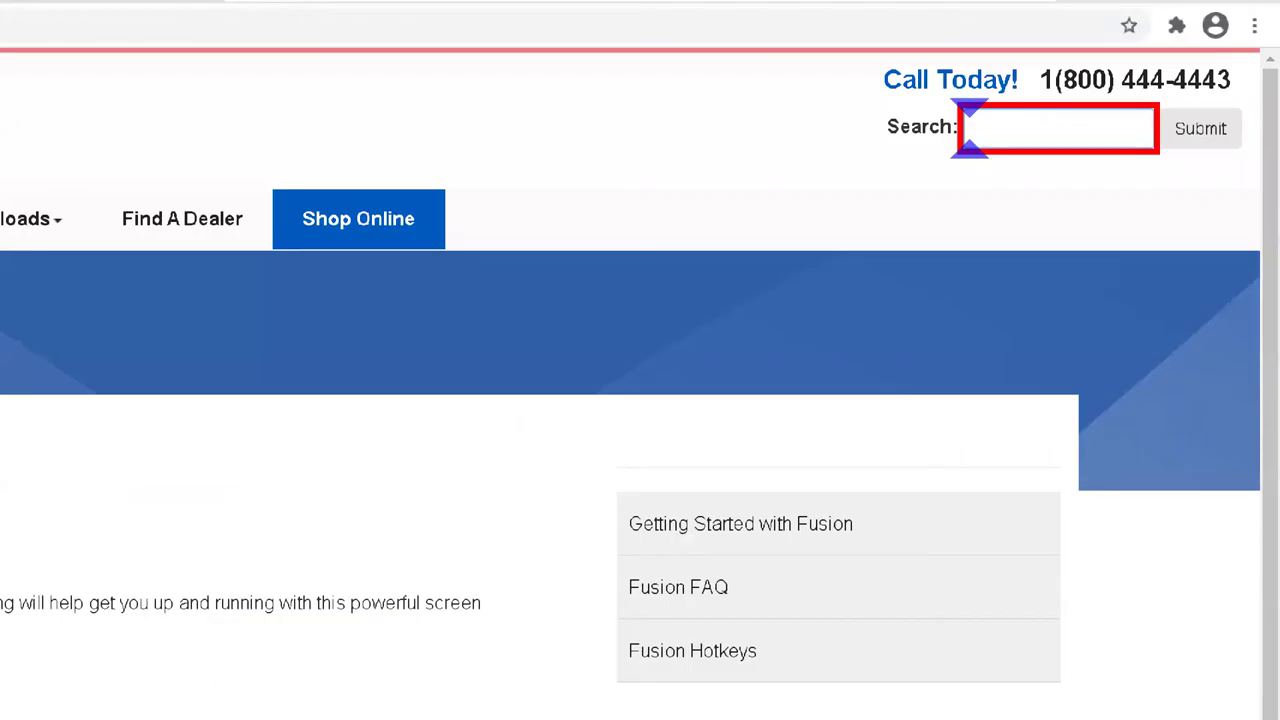
pyautogui.press('Insert+space')
pyautogui.press('j')
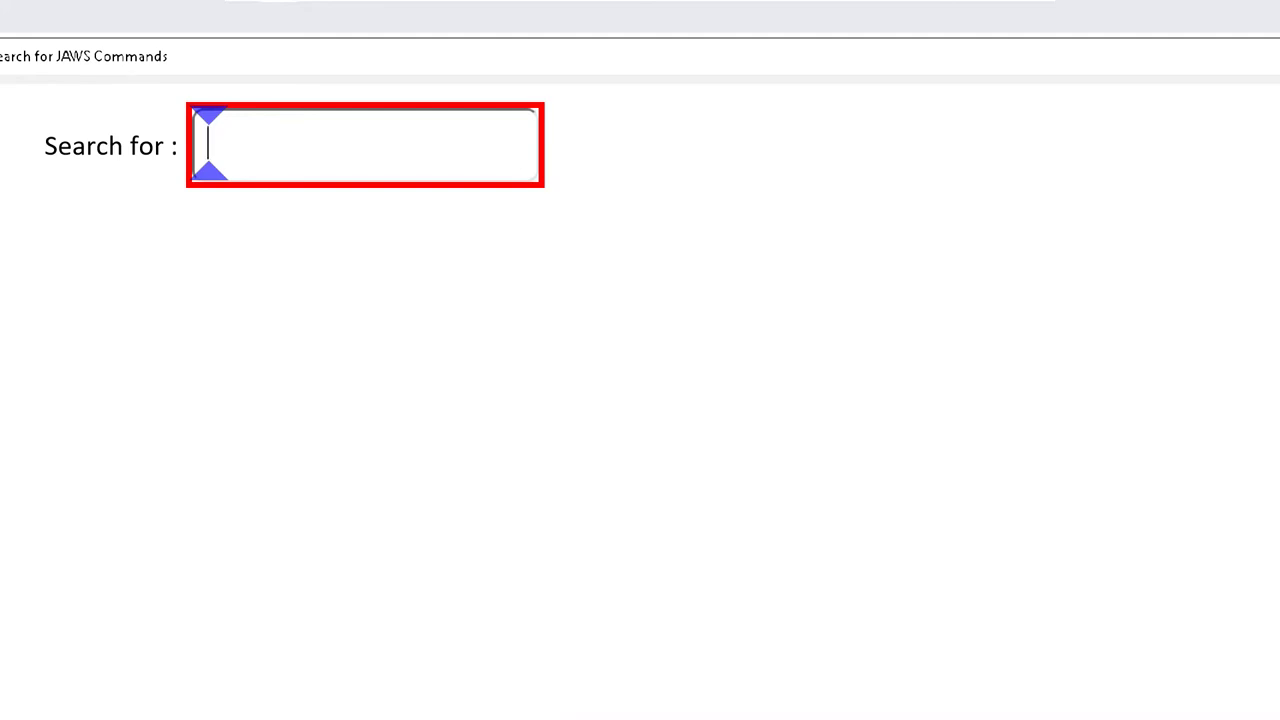
# Search JAWS commands for 'heading' to find Headings List, then close the search
pyautogui.write('headings')
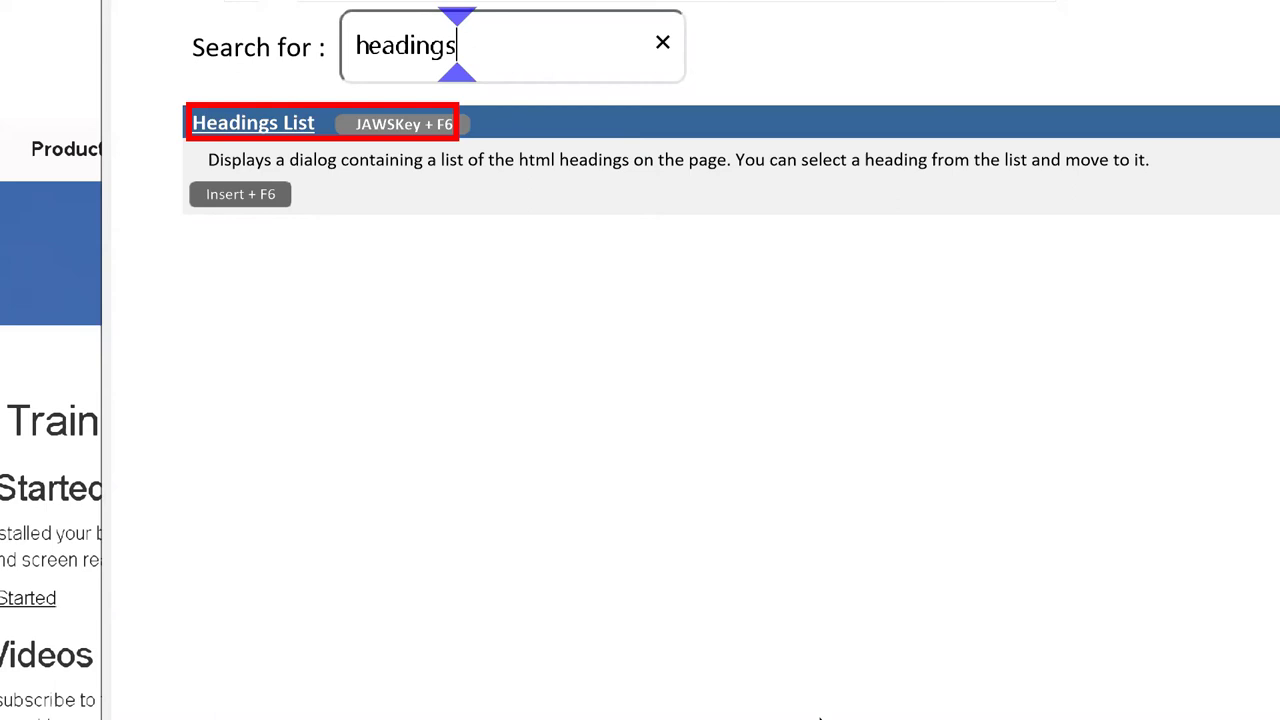
pyautogui.press('Down')
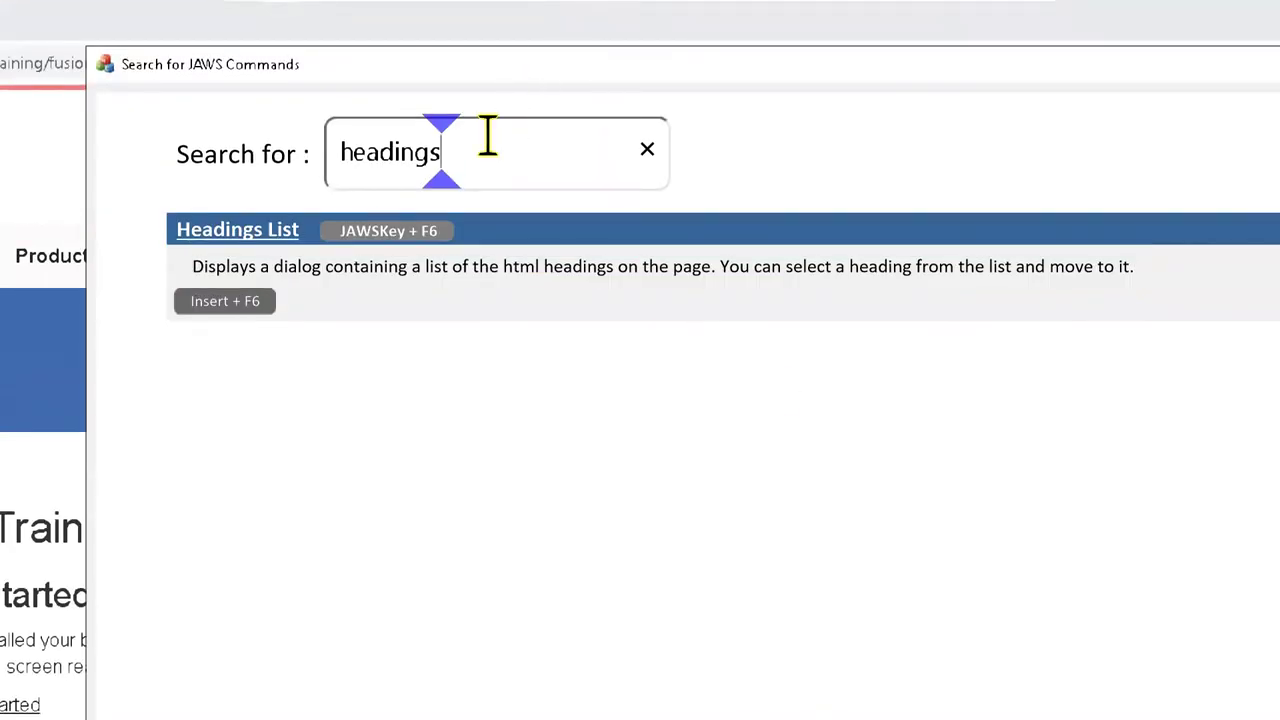
pyautogui.press('BackSpace')
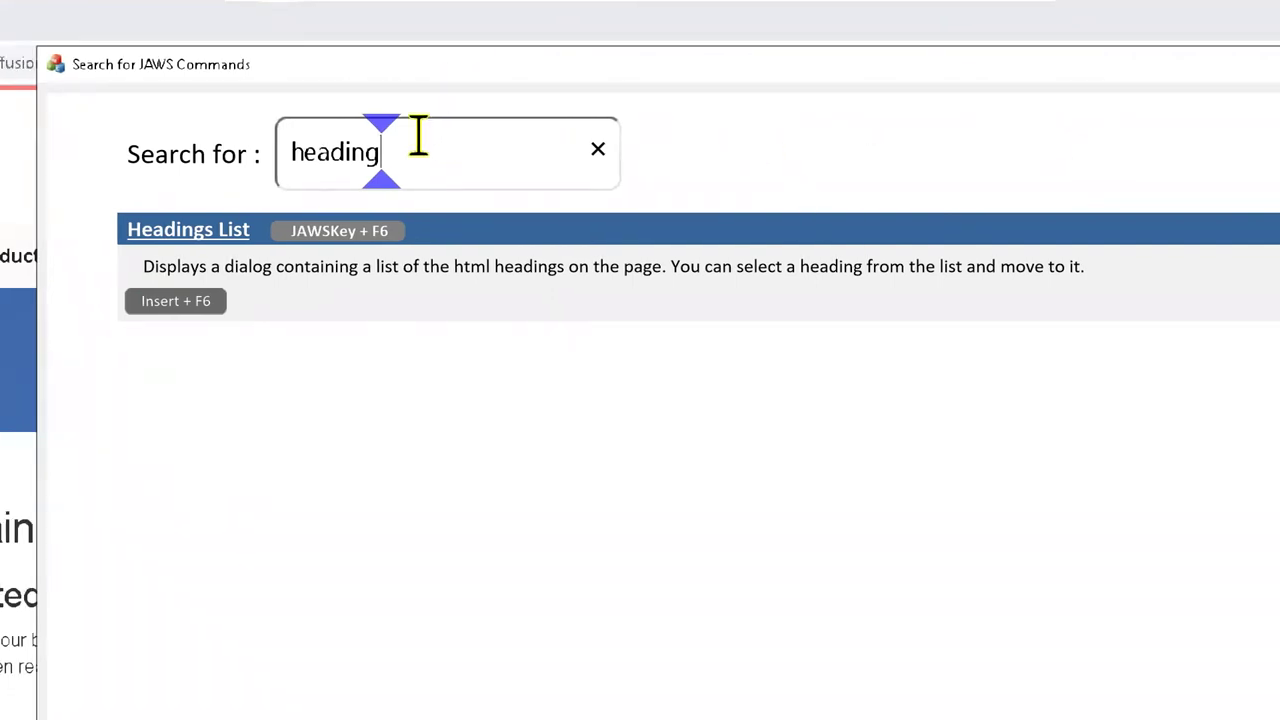
pyautogui.press('Escape')
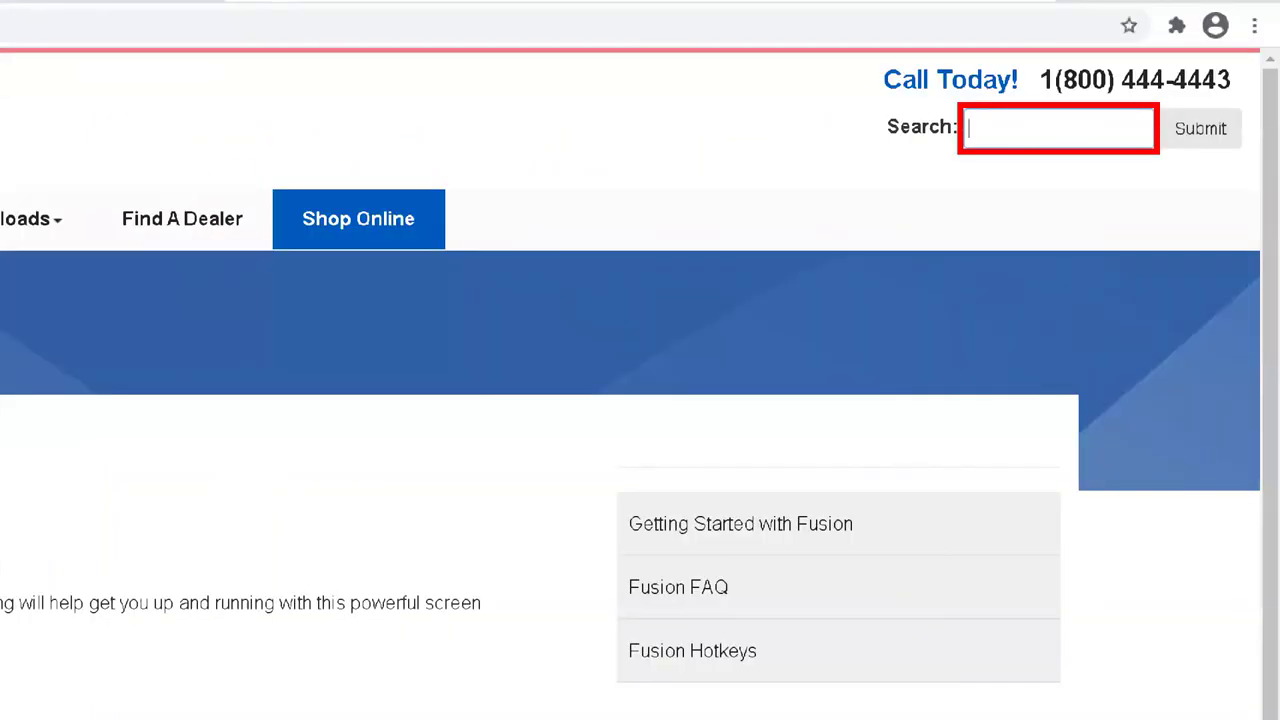
pyautogui.press('Insert+space')
pyautogui.press('j')
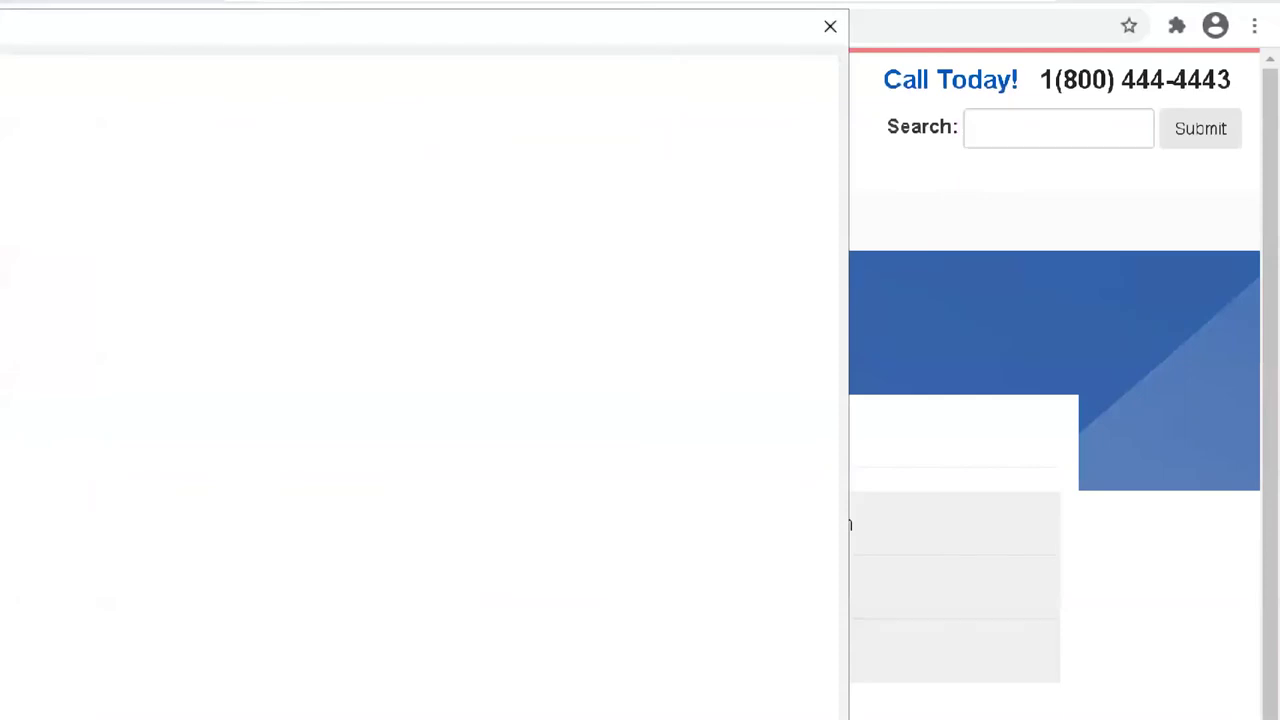
pyautogui.write('tit')
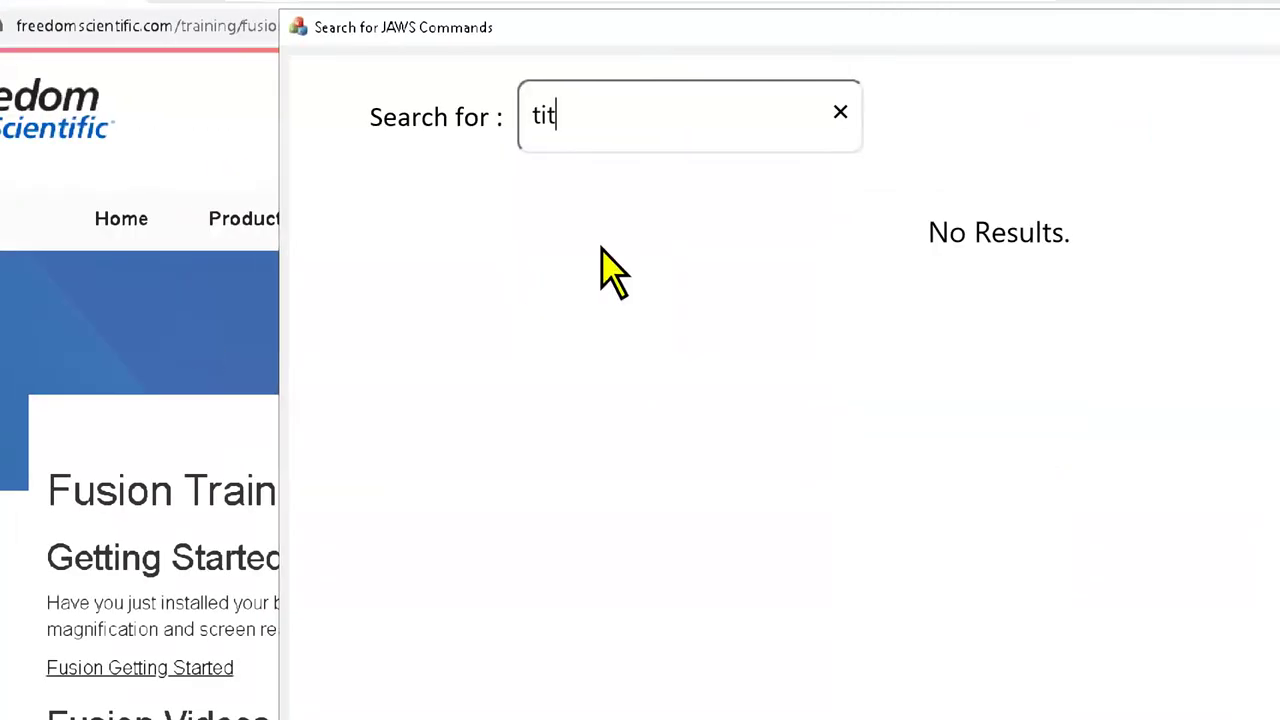
pyautogui.write('les')
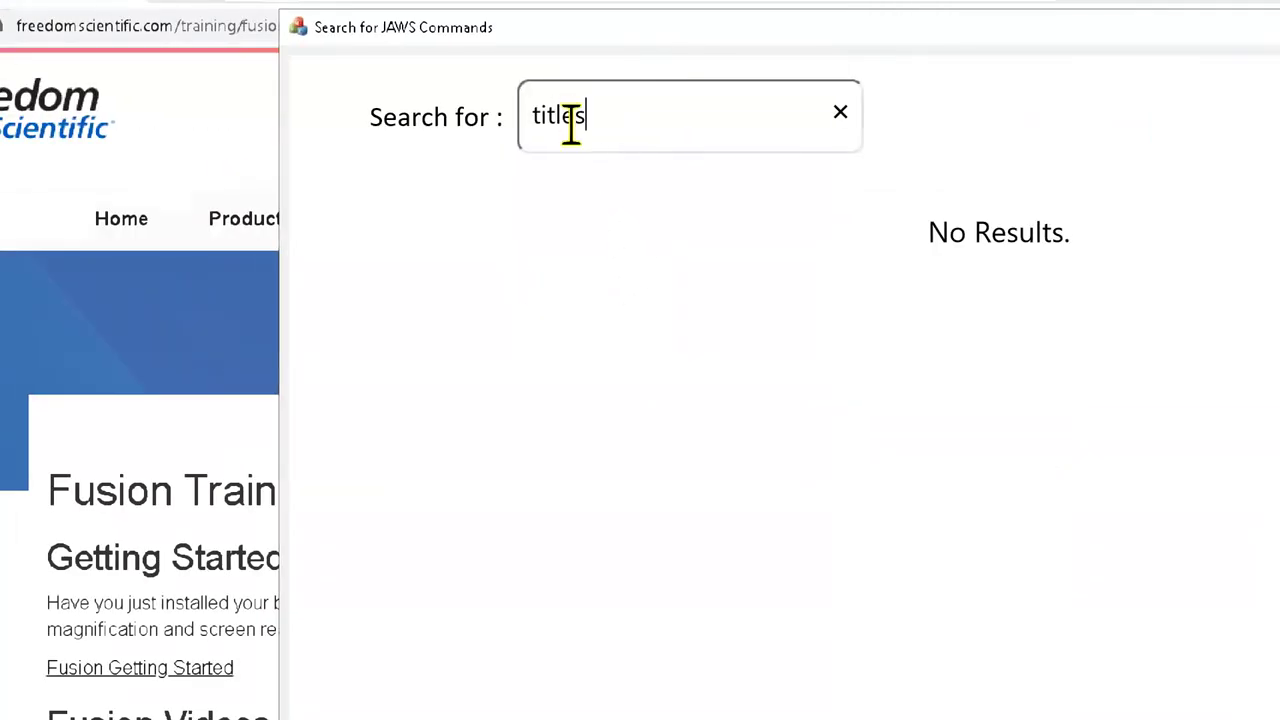
pyautogui.press('Escape')
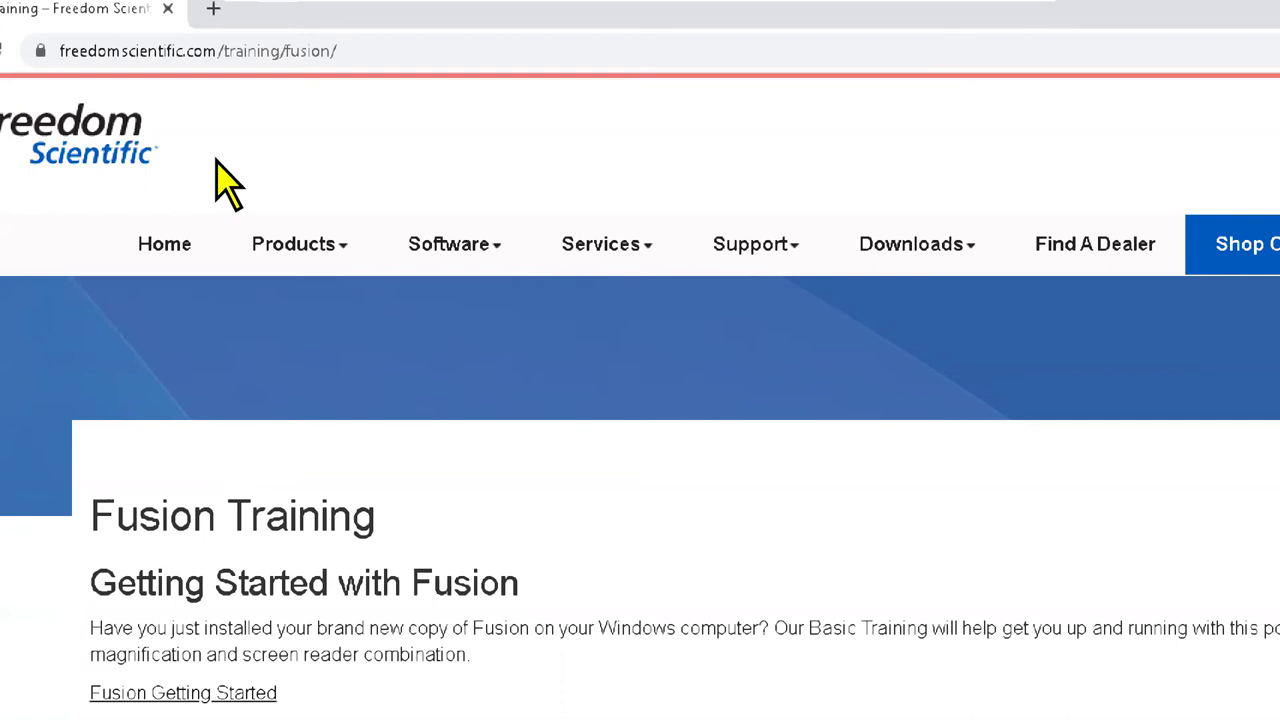
# Switch to the Test Document.docx window in Word using Alt+Tab
pyautogui.hotkey('alt', 'Tab')
pyautogui.hotkey('alt', 'Tab')
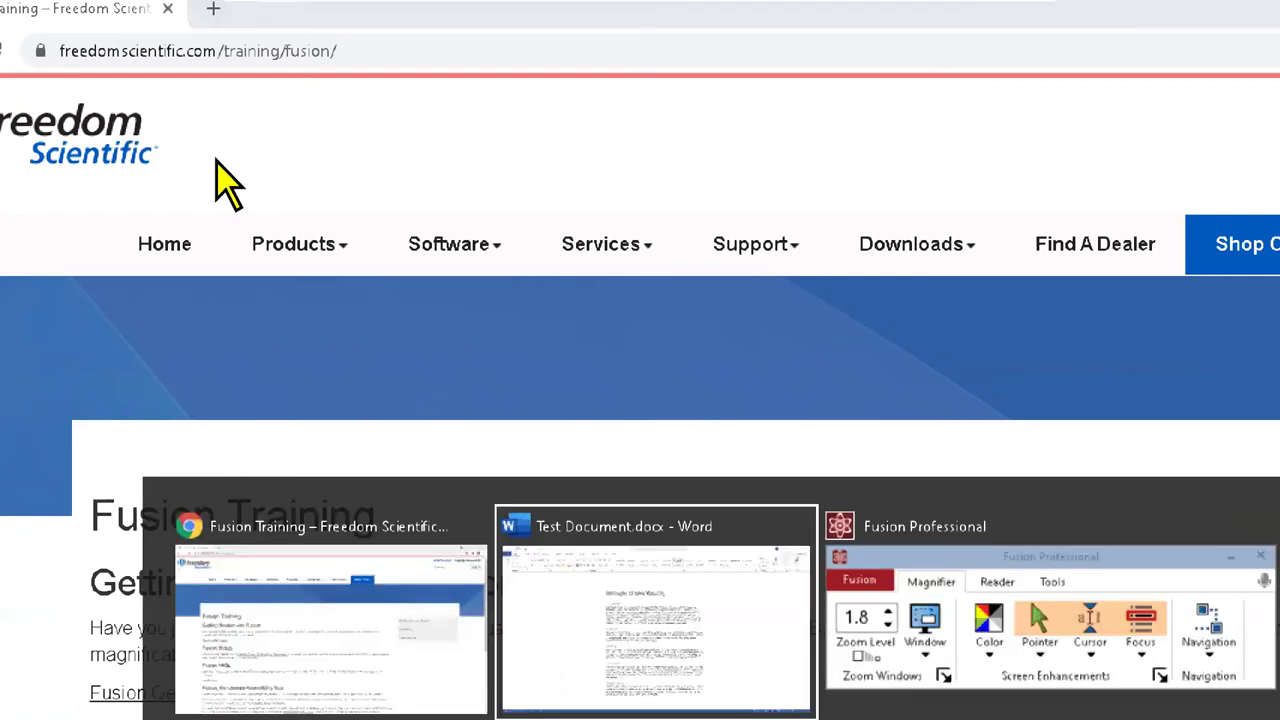
pyautogui.hotkey('alt', 'Tab')
pyautogui.hotkey('alt', 'Tab')
pyautogui.hotkey('alt', 'Tab')
pyautogui.hotkey('alt', 'Tab')
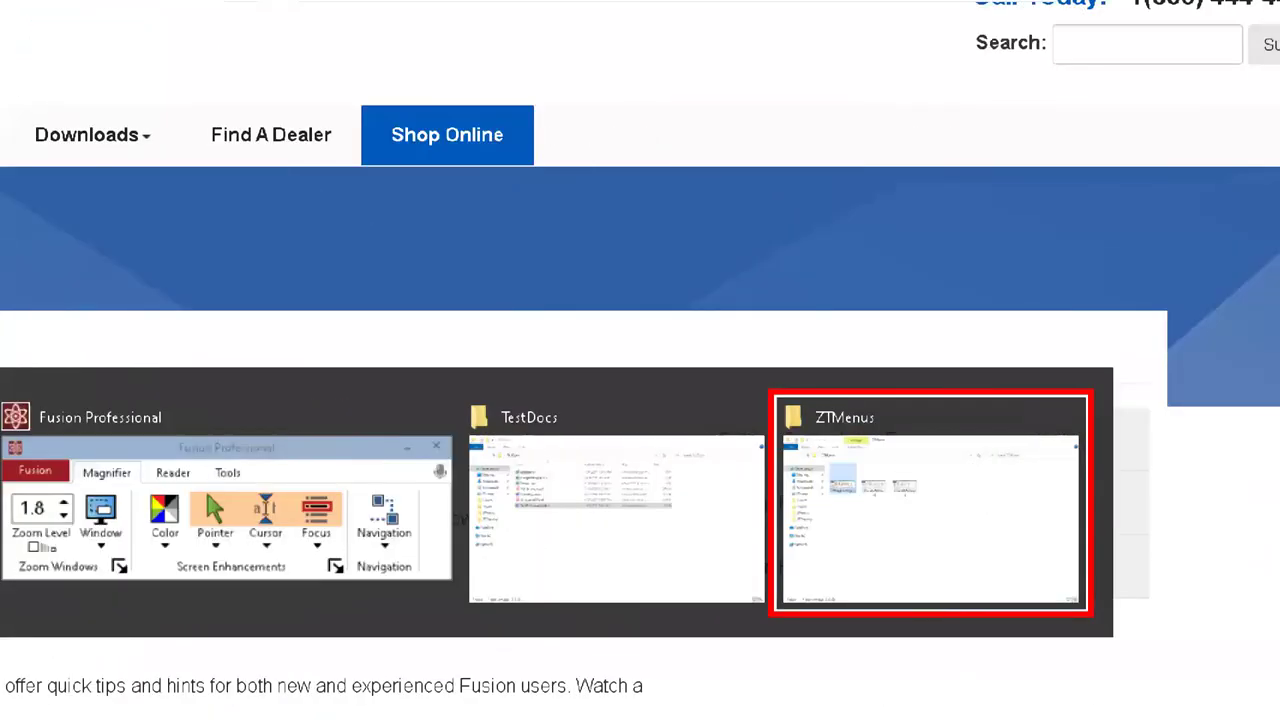
pyautogui.hotkey('alt', 'Tab')
pyautogui.hotkey('alt', 'Tab')
pyautogui.hotkey('alt', 'Tab')
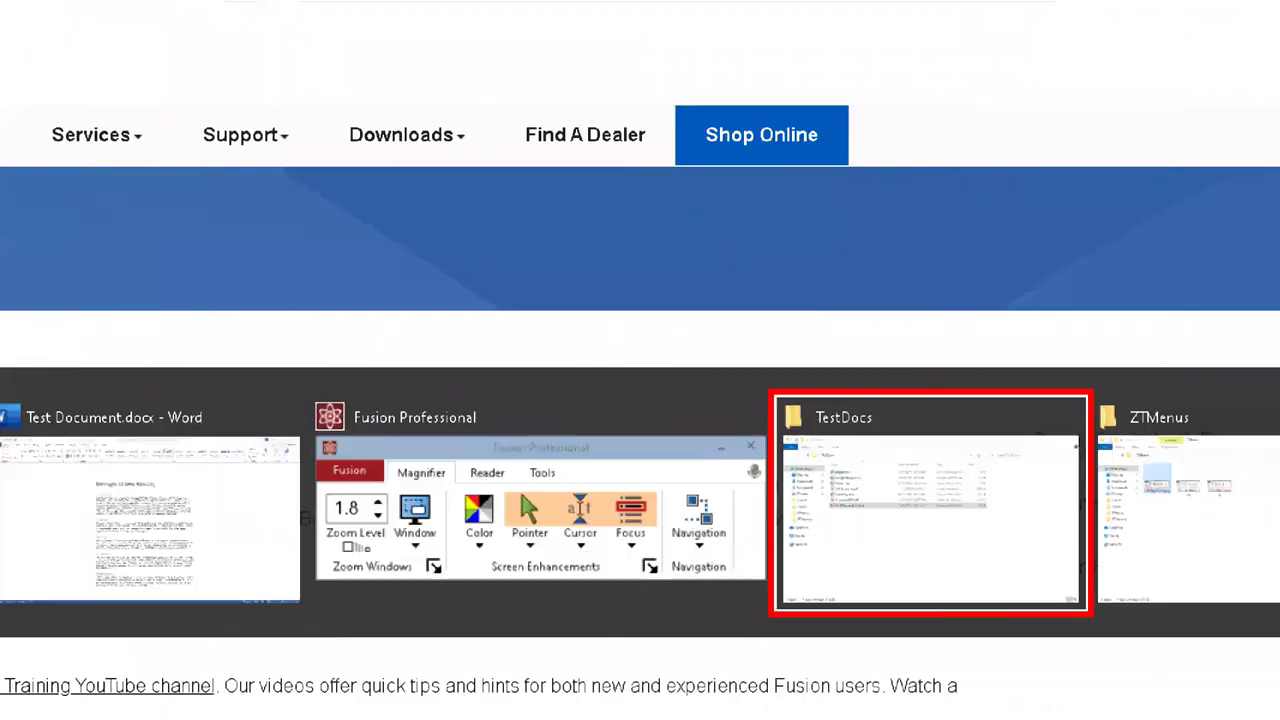
pyautogui.hotkey('alt', 'Tab')
pyautogui.hotkey('alt', 'Tab')
pyautogui.hotkey('alt', 'Tab')
pyautogui.hotkey('alt', 'Tab')
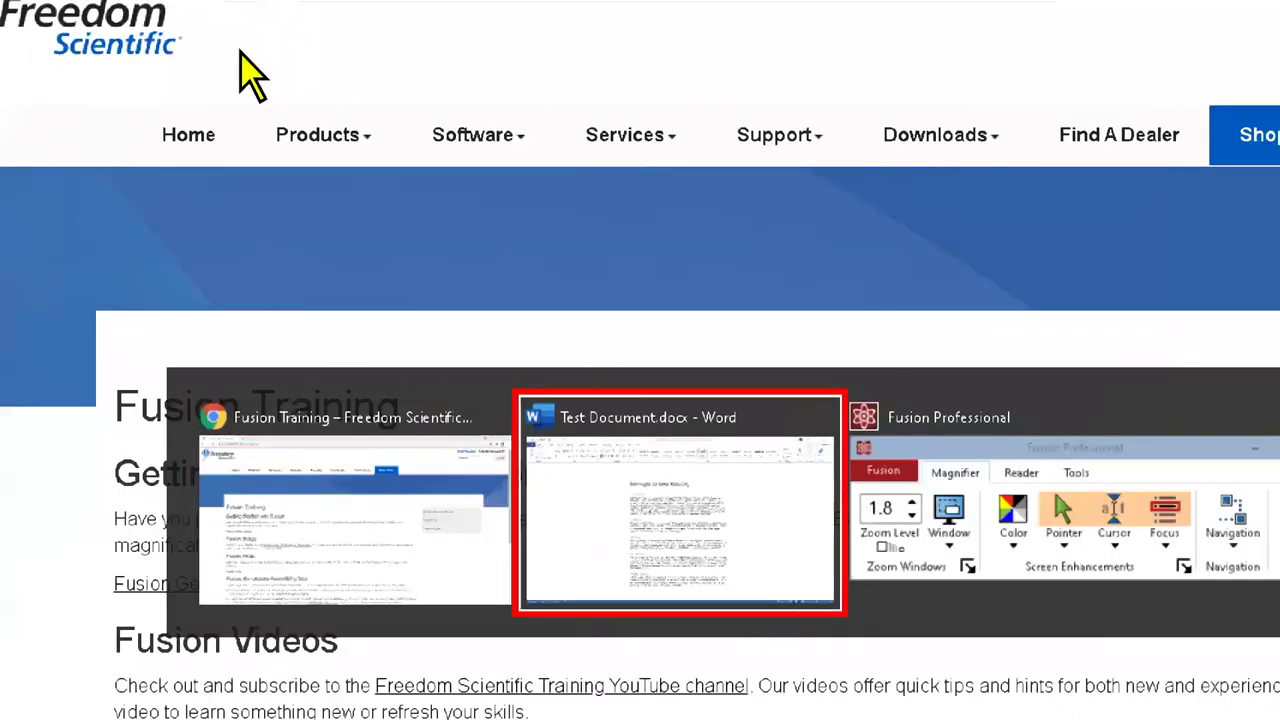
pyautogui.hotkey('alt', 'Tab')
pyautogui.hotkey('alt', 'Tab')
pyautogui.hotkey('alt', 'Tab')
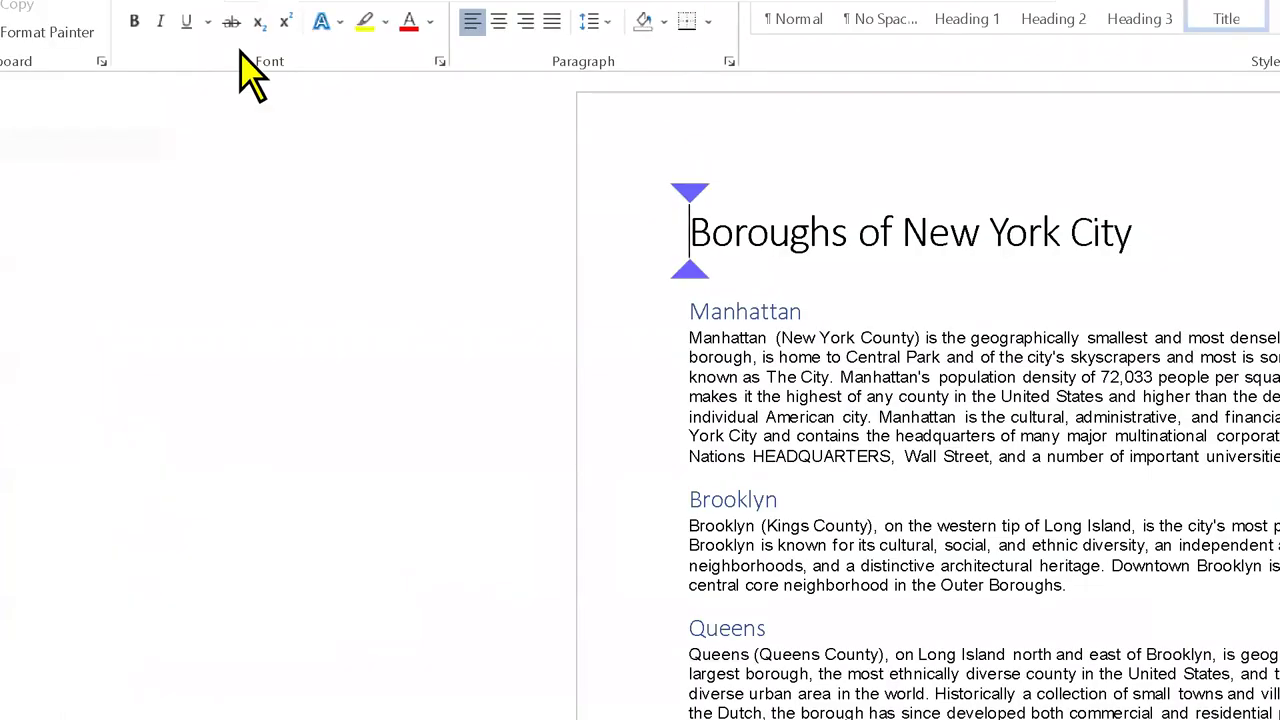
# Step back and forth between the Manhattan heading and its paragraph
pyautogui.press('Down')
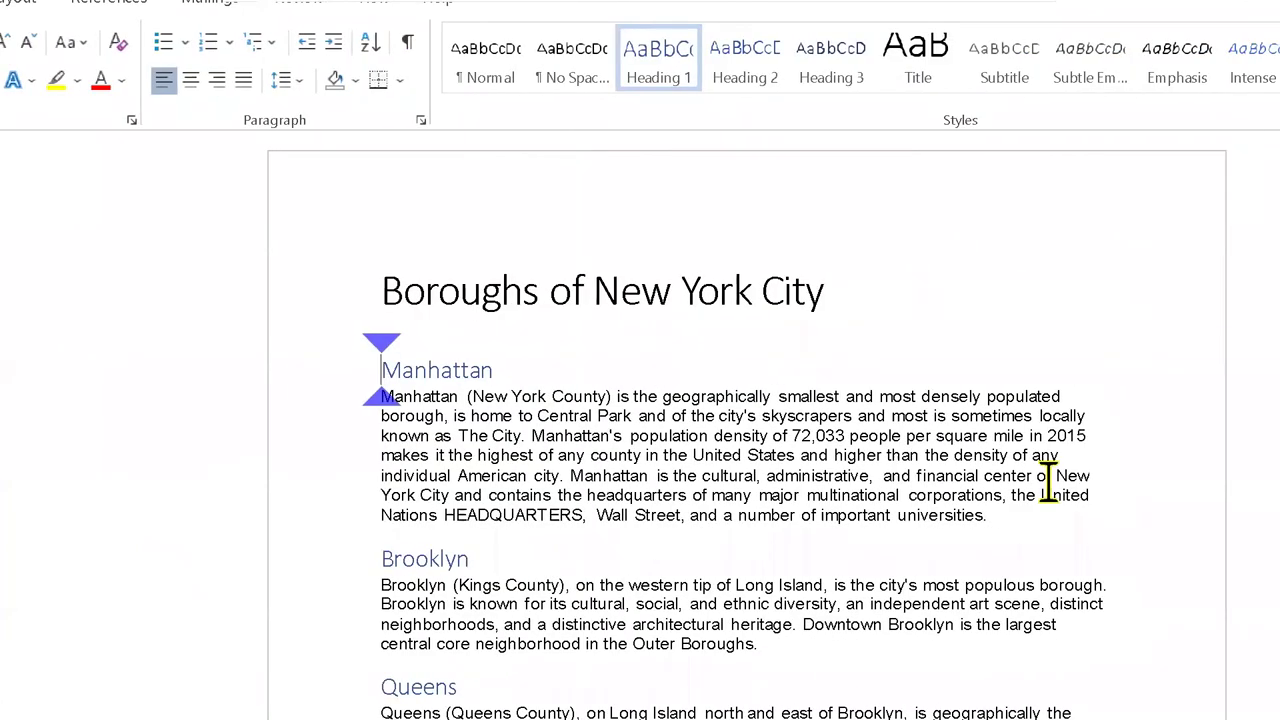
pyautogui.press('Down')
pyautogui.press('Up')
pyautogui.press('Down')
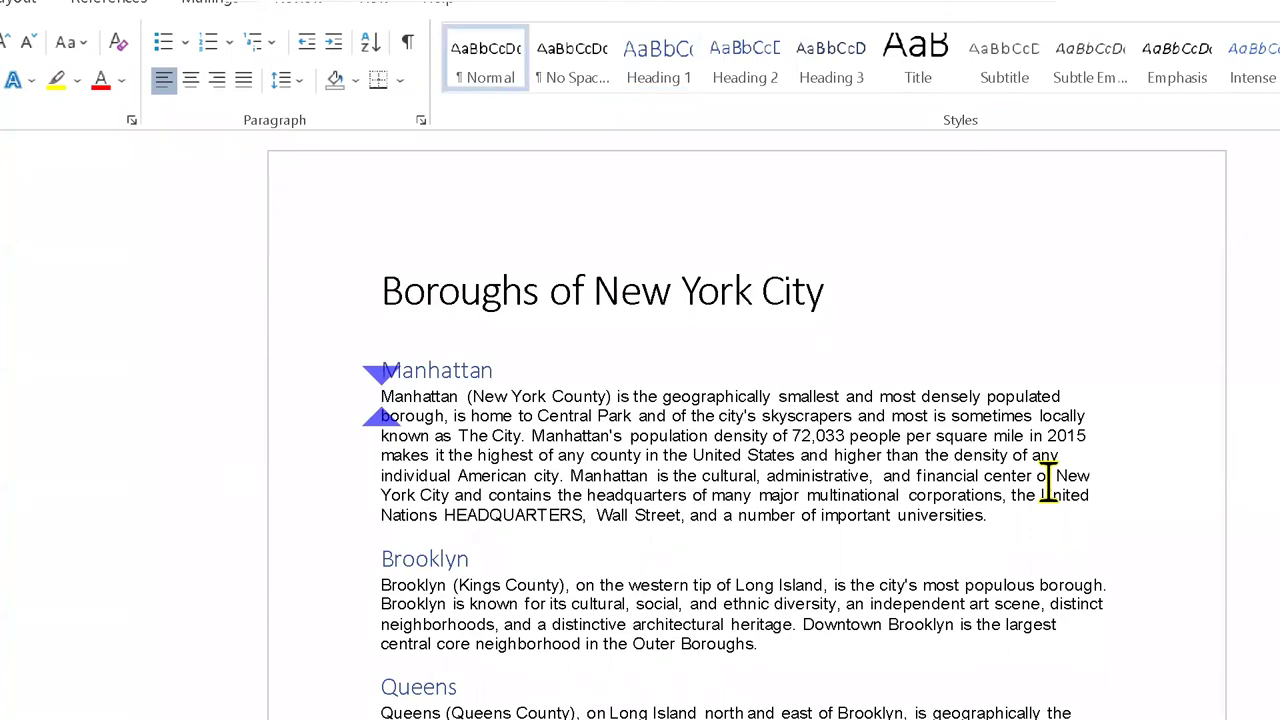
pyautogui.press('Up')
pyautogui.press('Down')
pyautogui.press('Up')
pyautogui.press('Down')
# Jump to the document title, return to the Manhattan paragraph, and show Fusion's controls
pyautogui.click(1047, 480)
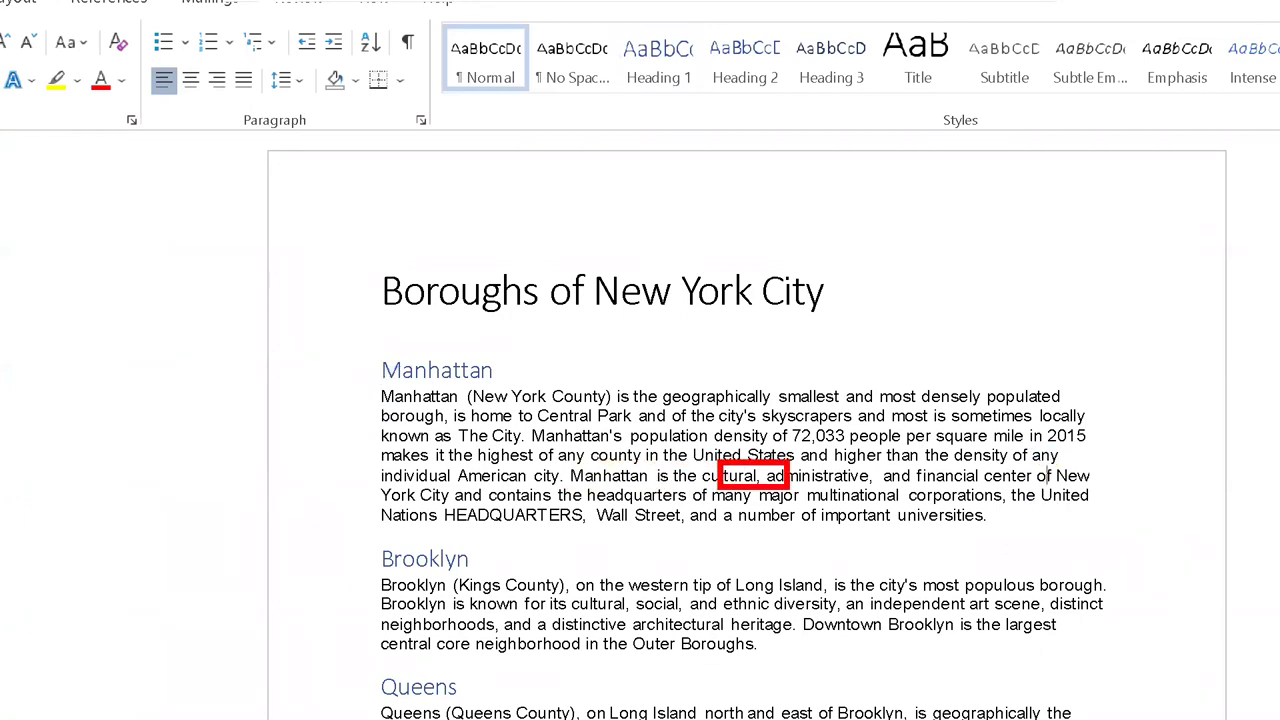
pyautogui.hotkey('ctrl', 'Home')
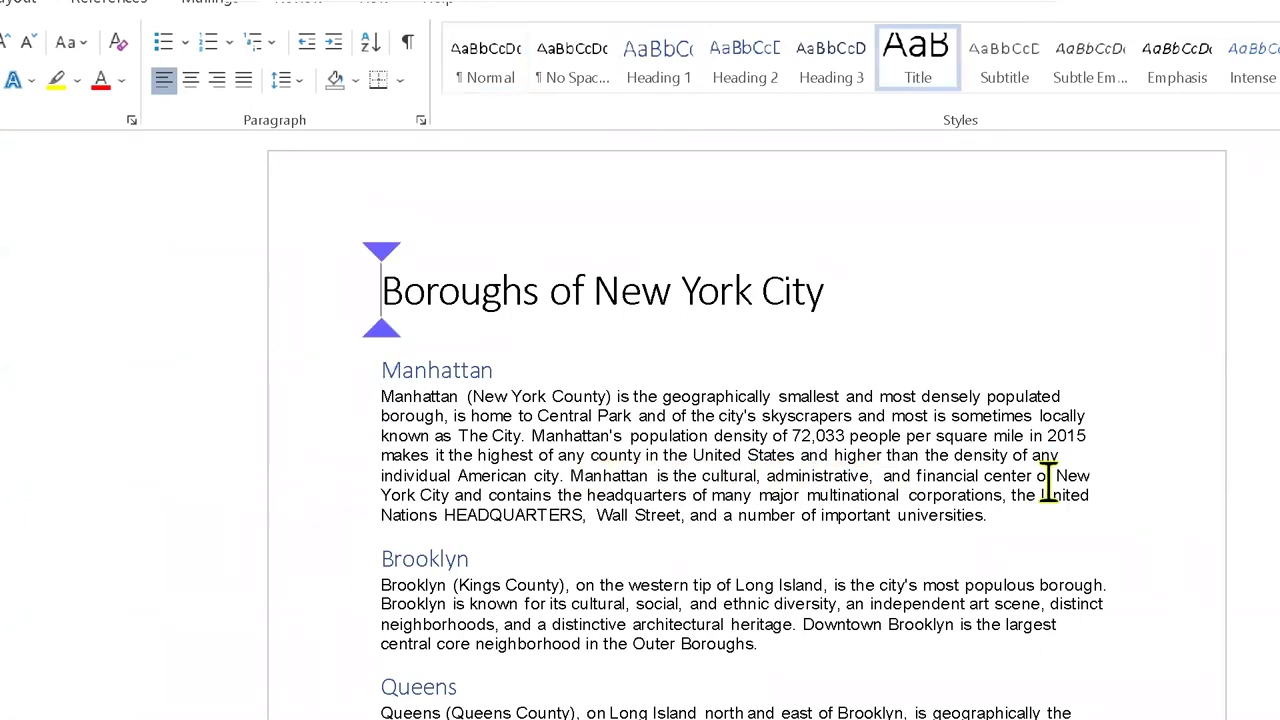
pyautogui.press('Down')
pyautogui.press('Down')
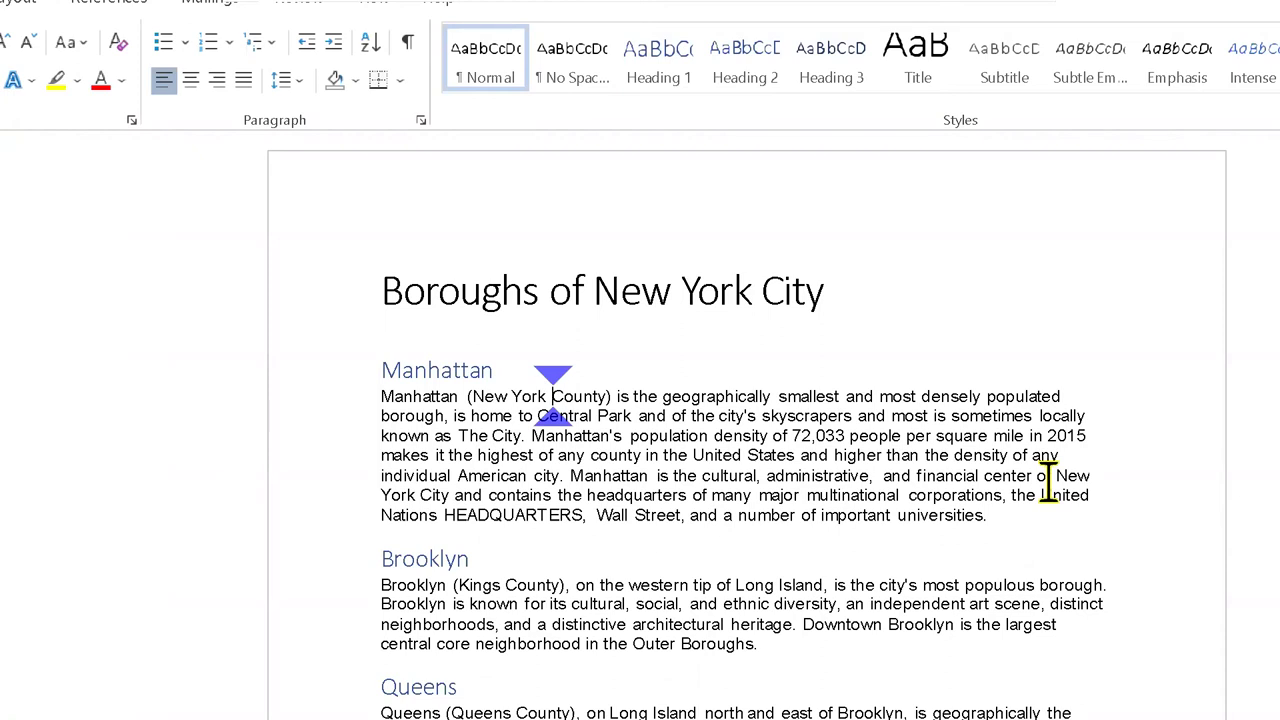
pyautogui.hotkey('ctrl', 'capslock', 'u')
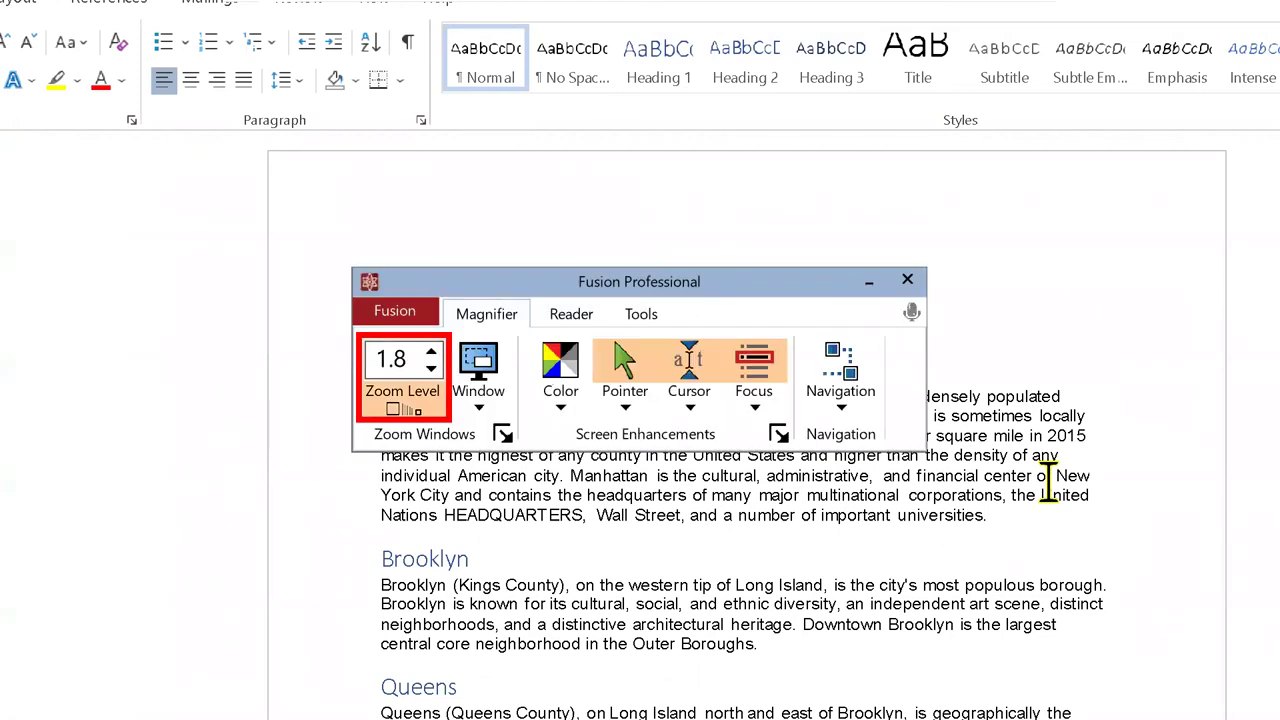
# Set the Reader voice mode to Full Speech in Fusion Professional
pyautogui.click(580, 314)
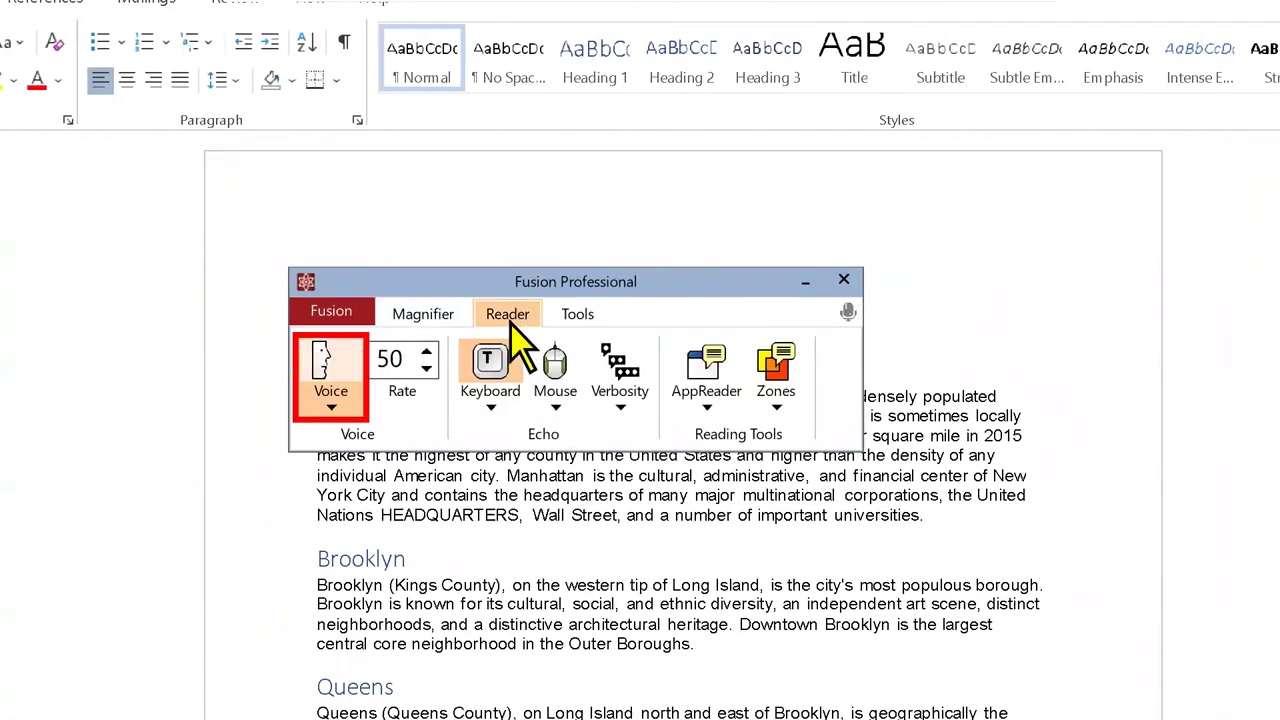
pyautogui.click(335, 411)
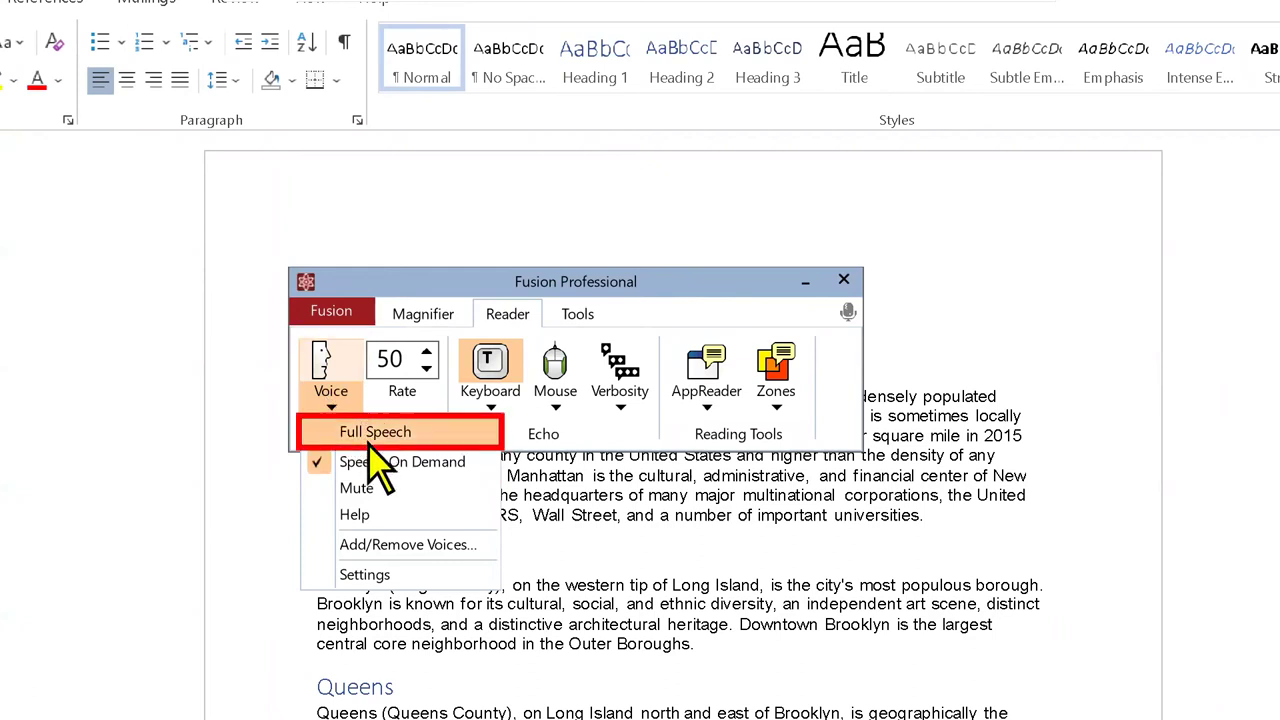
pyautogui.click(602, 535)
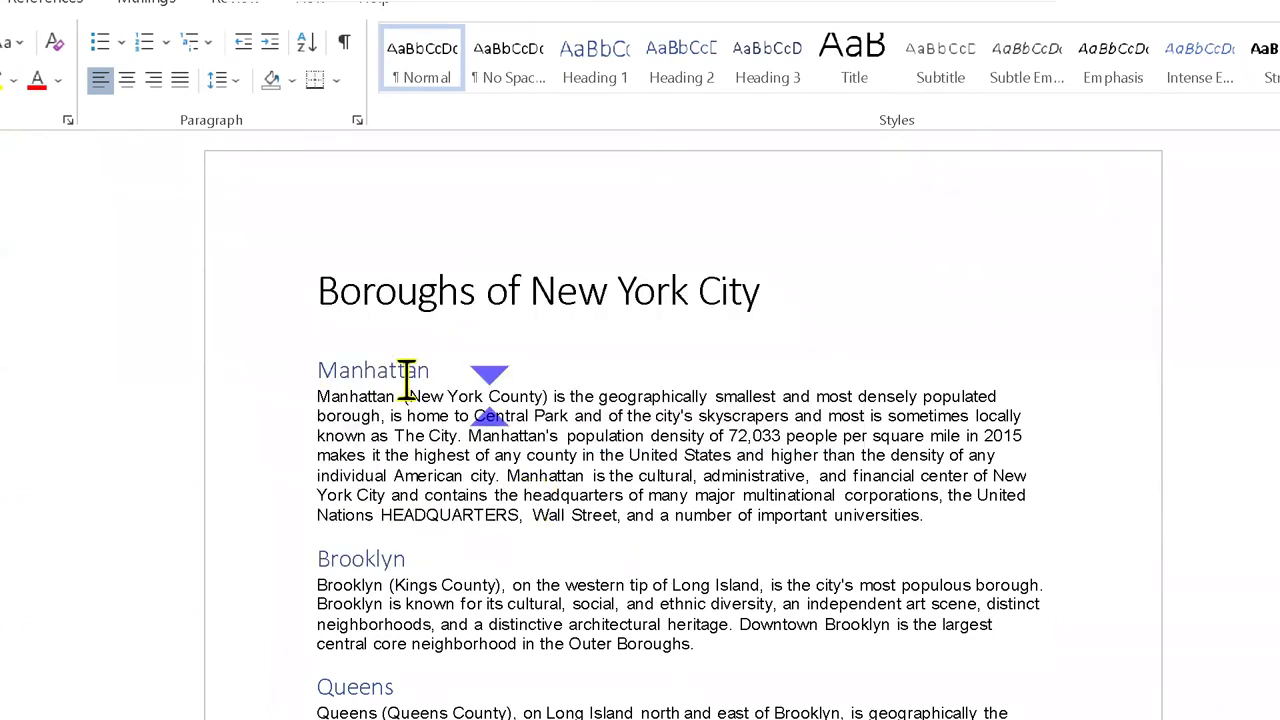
# Read the Manhattan paragraph word by word backwards with Ctrl+Left Arrow
pyautogui.hotkey('ctrl', 'Left')
pyautogui.hotkey('ctrl', 'Left')
pyautogui.hotkey('ctrl', 'Left')
pyautogui.hotkey('ctrl', 'Left')
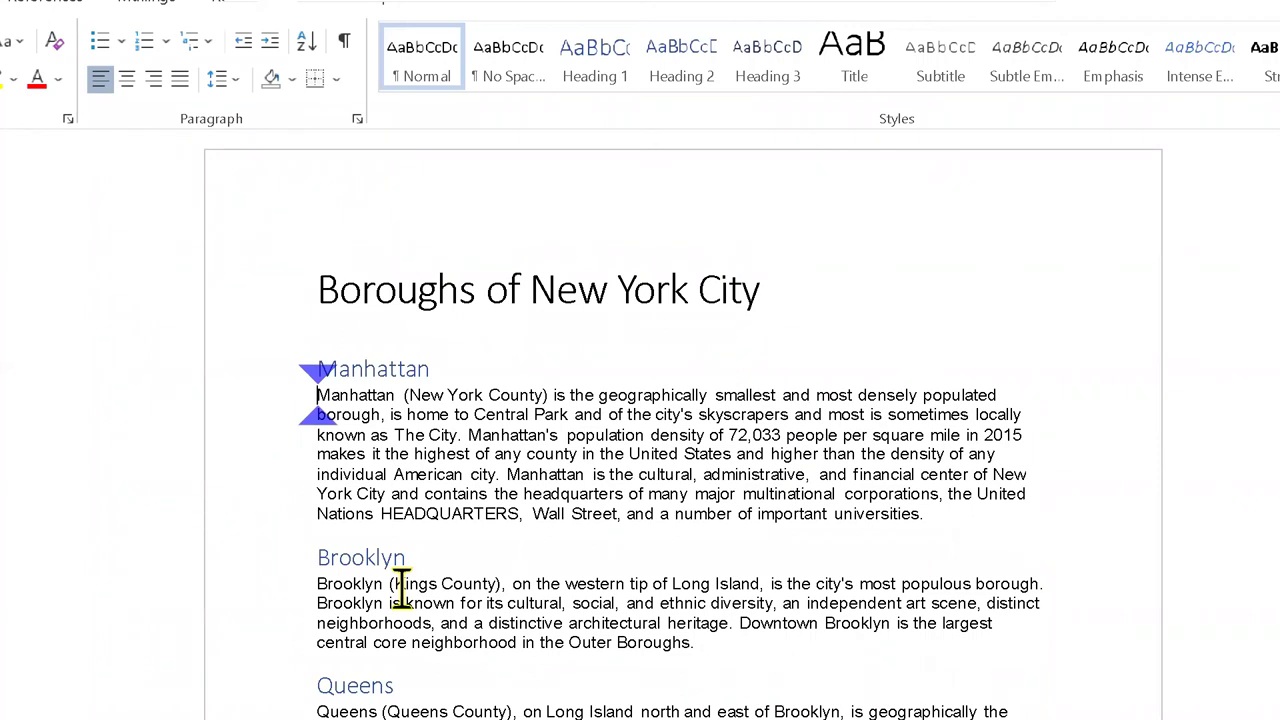
# Switch to the Chrome window showing Fusion Training – Freedom Scientific
pyautogui.hotkey('alt', 'Tab')
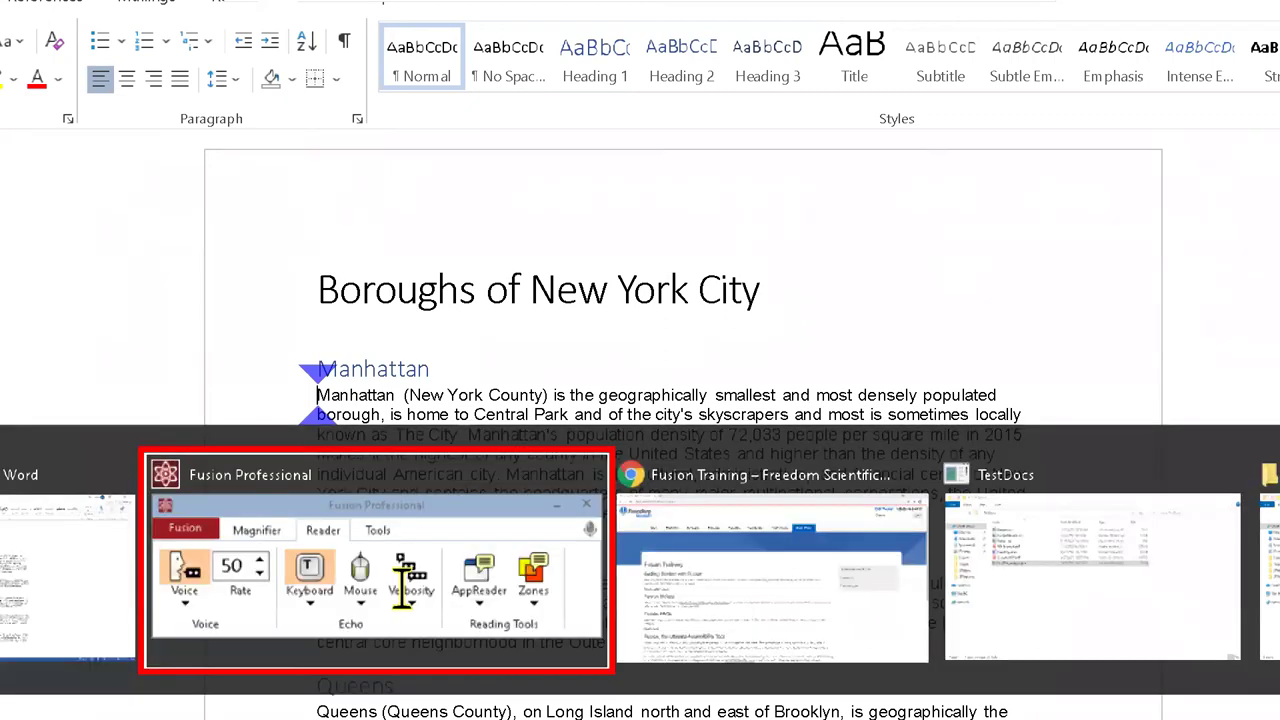
pyautogui.hotkey('alt', 'Tab')
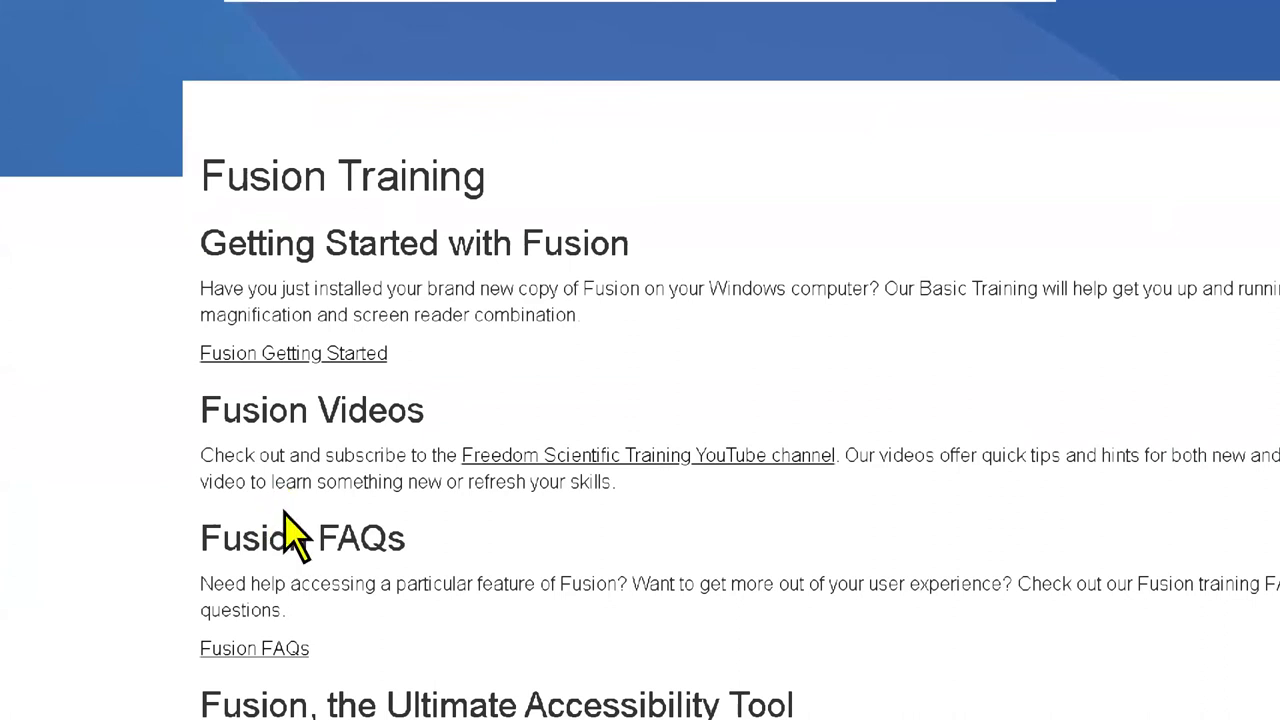
pyautogui.moveTo(967, 5)
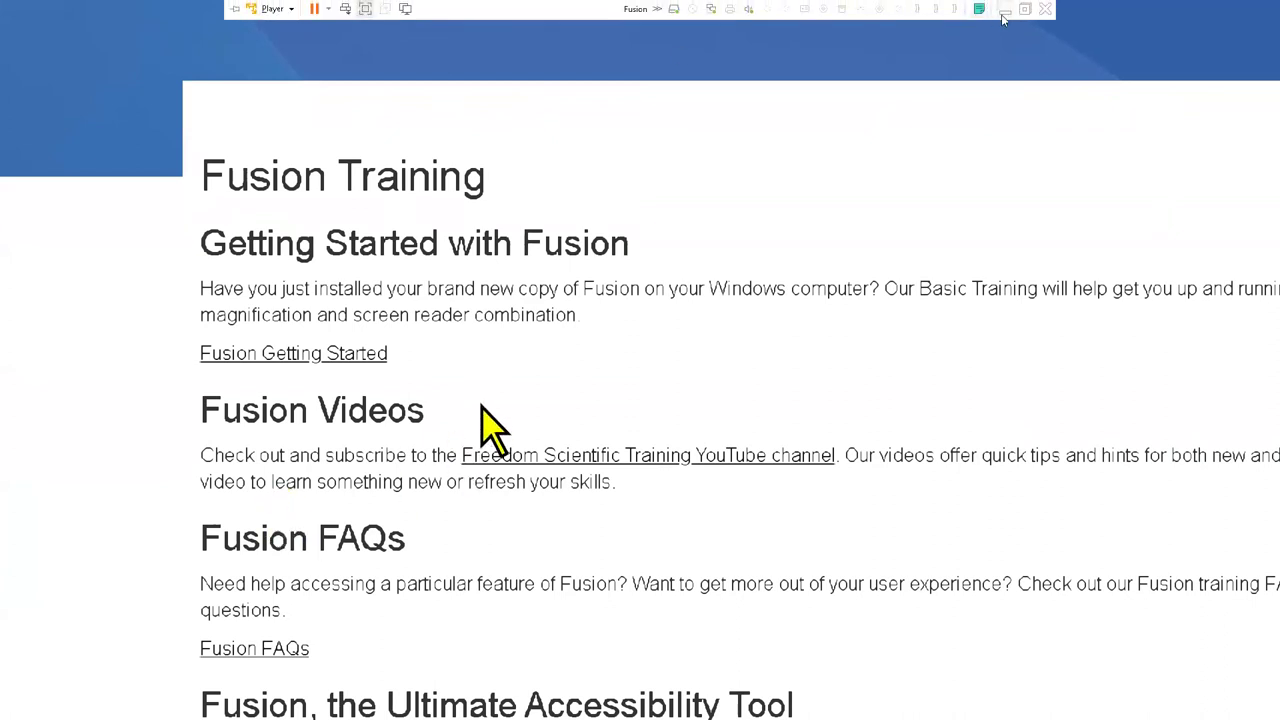